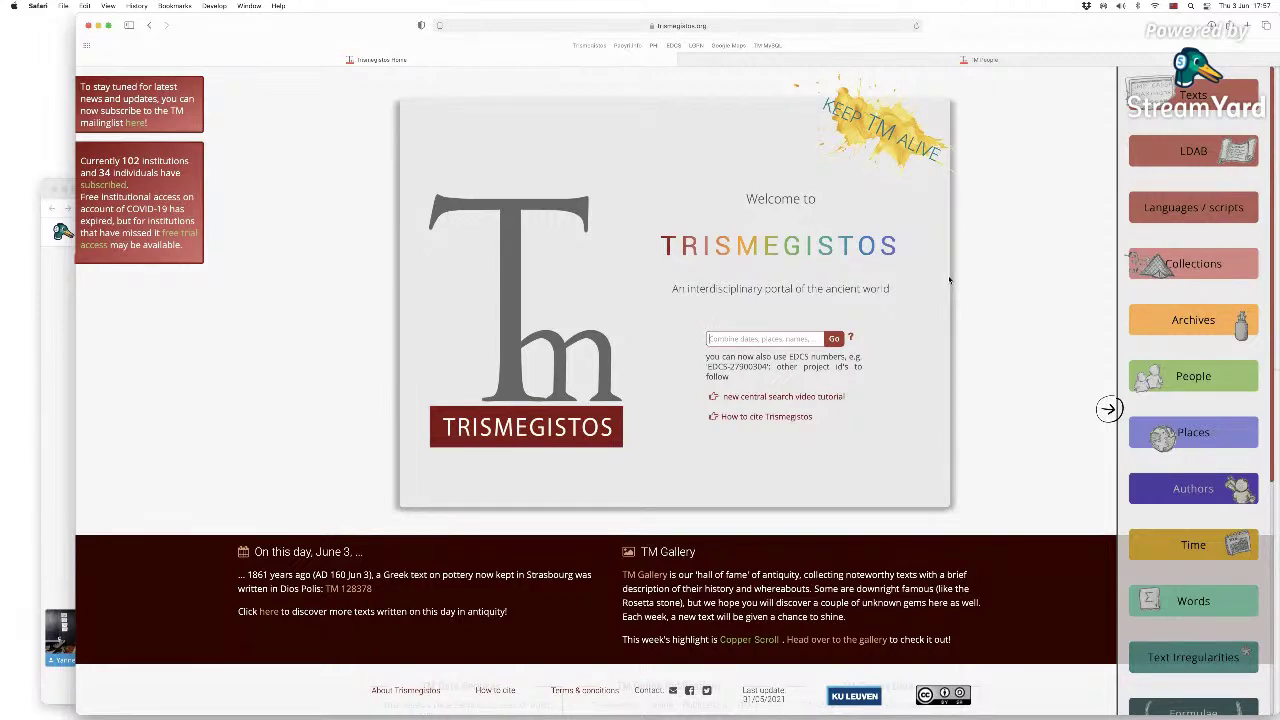
Search all texts for the name "Horos" and show the matching texts on a map of Egypt.
{"action": "type", "text": "Horos"}
{"action": "key", "text": "Return"}
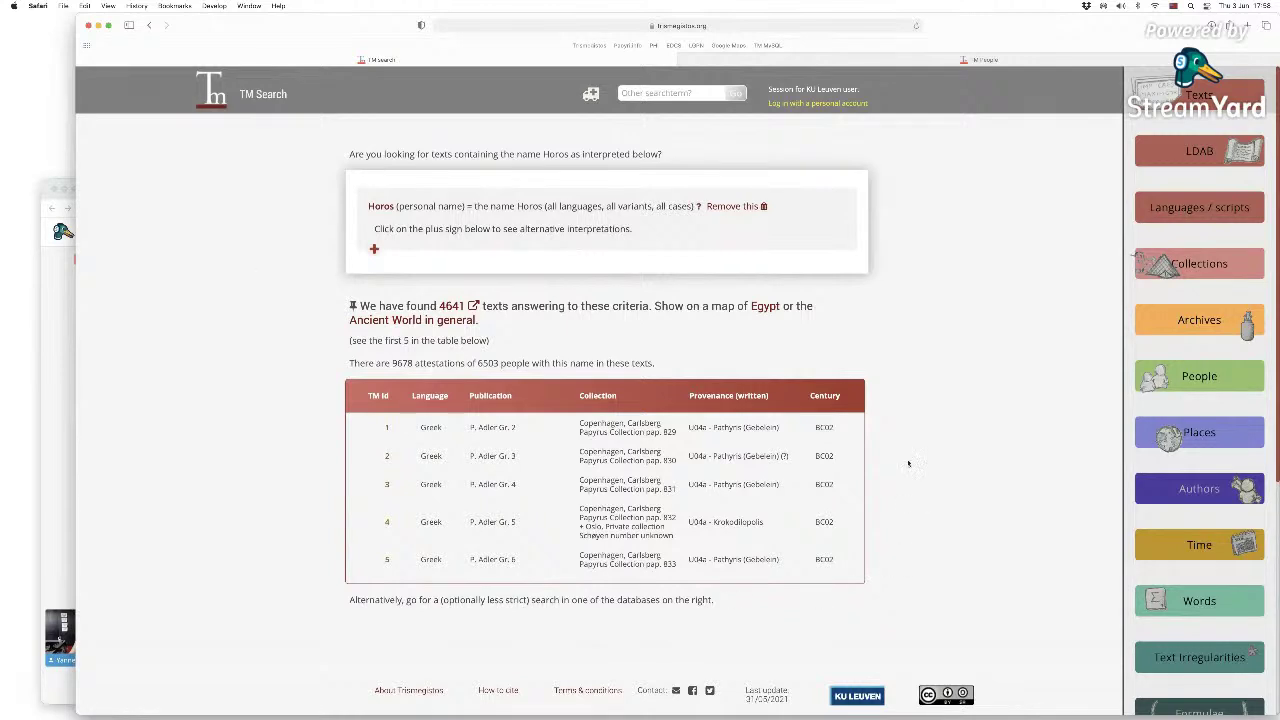
{"action": "left_click", "coordinate": [765, 307]}
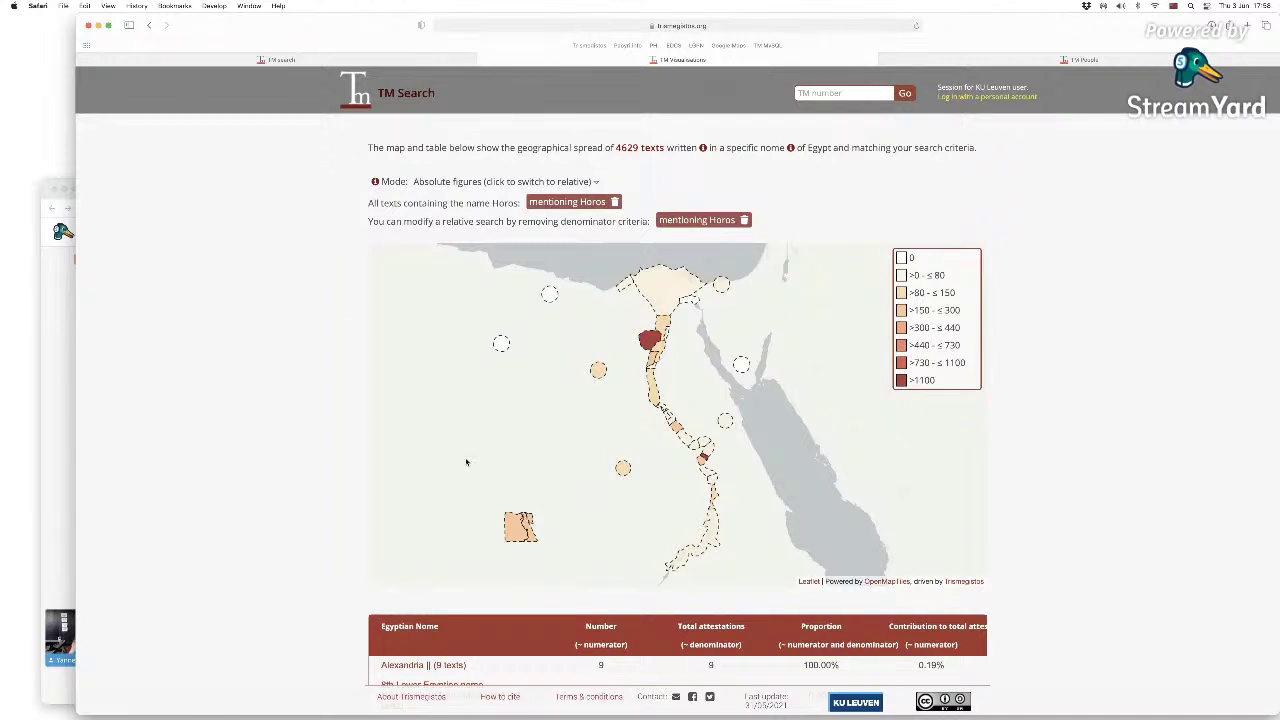
Check the Horos figures for the Arsinoites (Fayum) province on the map, closing its details when finished.
{"action": "left_click", "coordinate": [649, 349]}
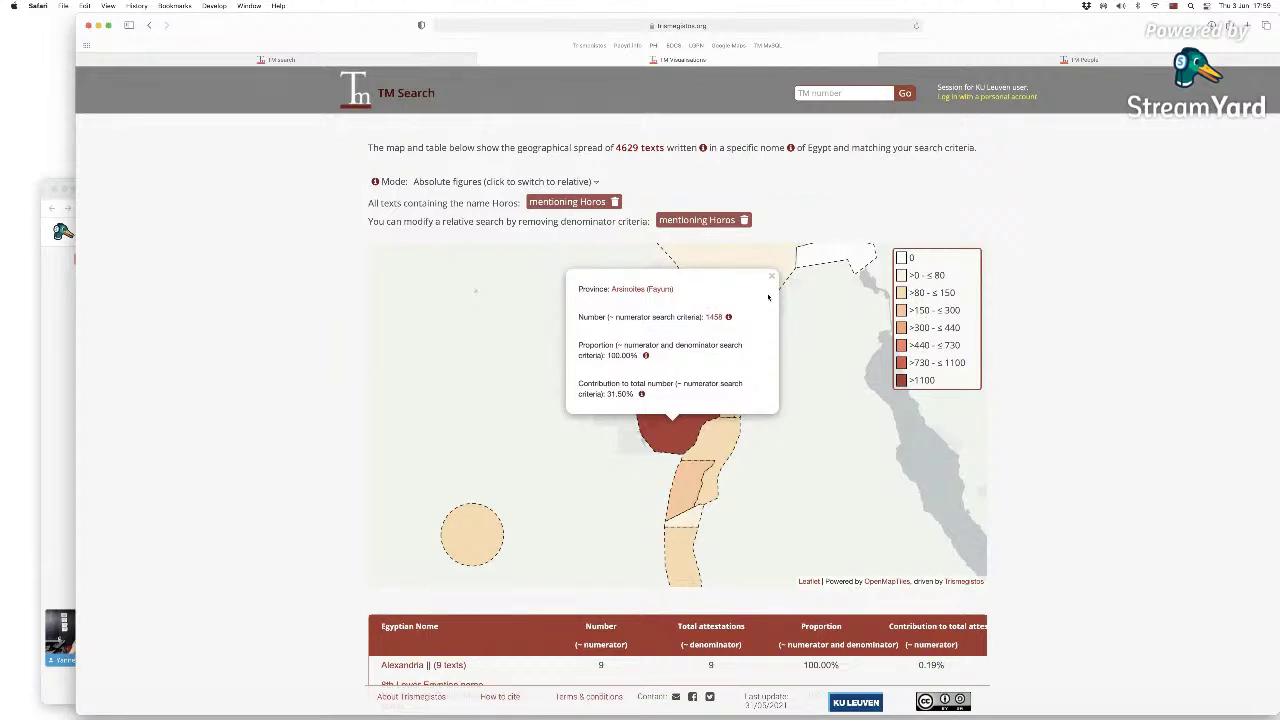
{"action": "left_click", "coordinate": [771, 277]}
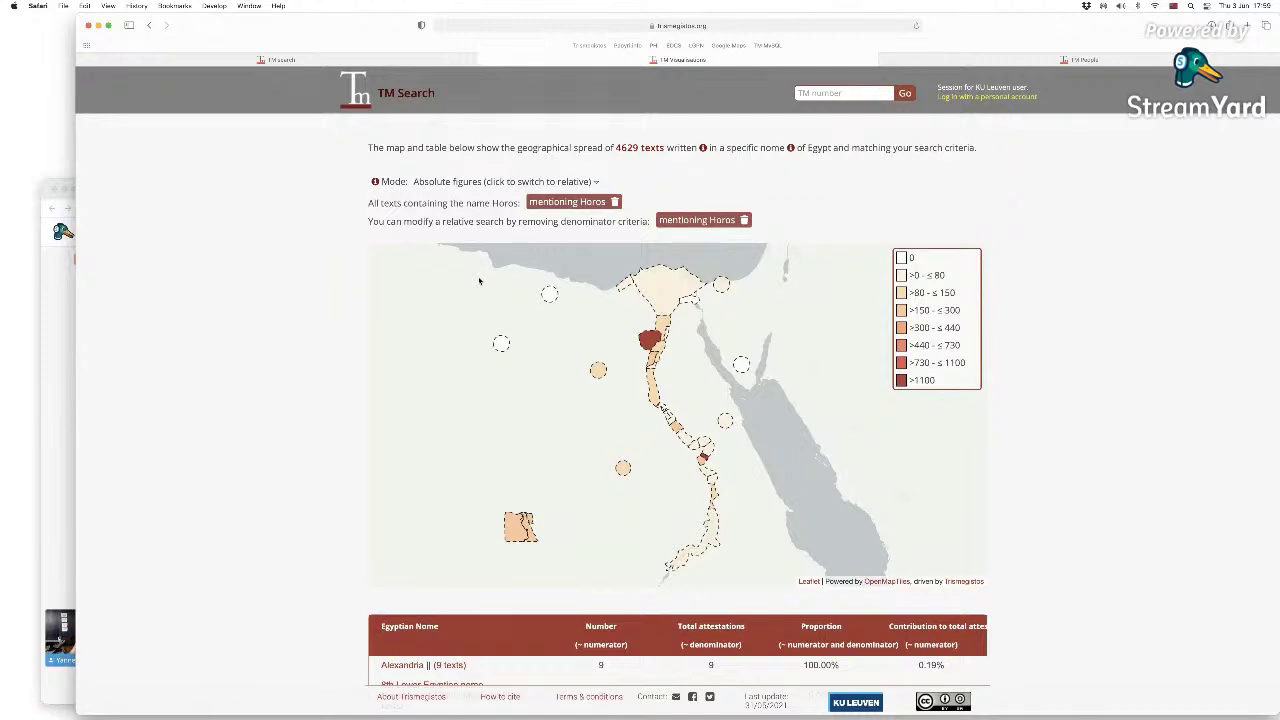
Switch the map to percentages and remove "mentioning Horos" from the denominator criteria so it is relative to all texts.
{"action": "left_click", "coordinate": [462, 184]}
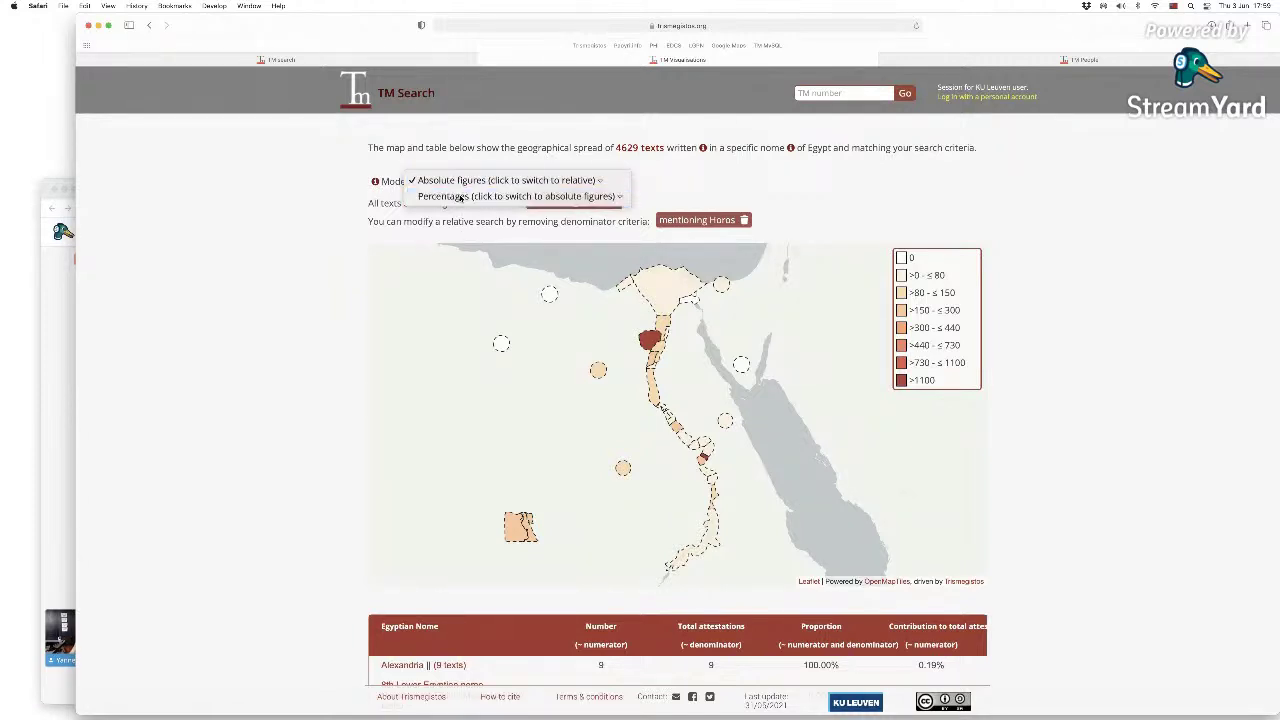
{"action": "left_click", "coordinate": [461, 197]}
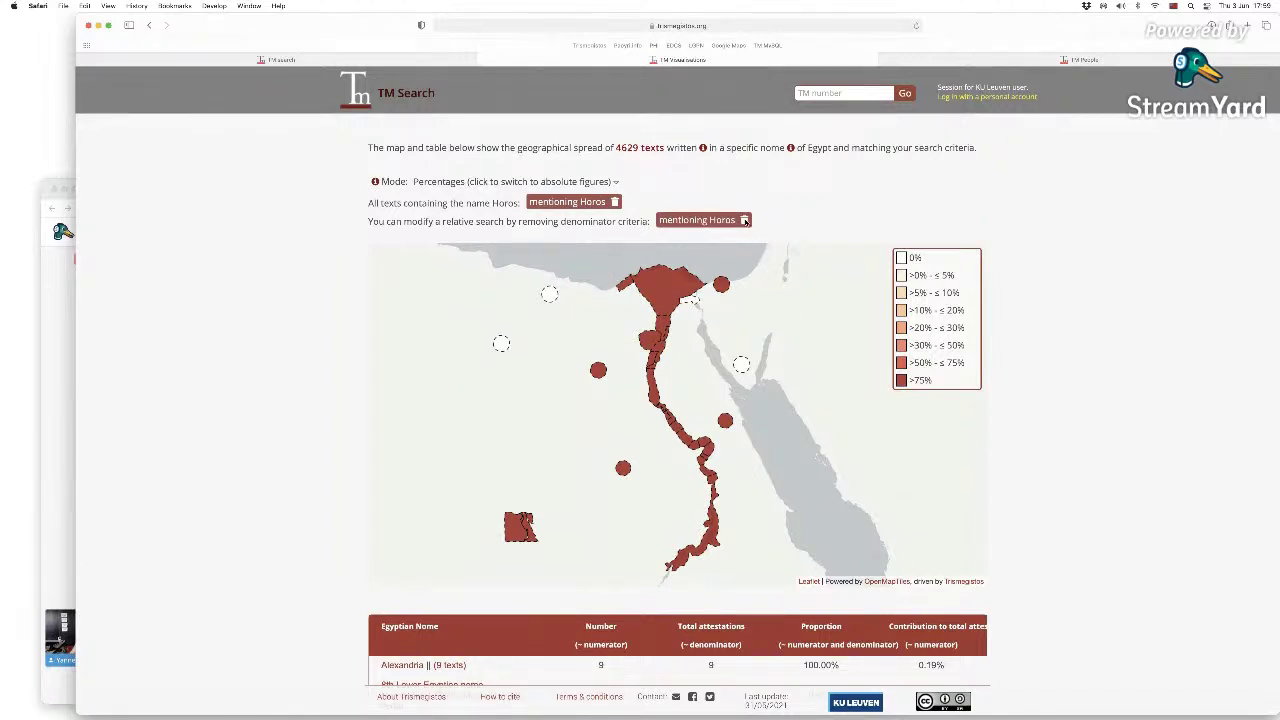
{"action": "left_click", "coordinate": [744, 220]}
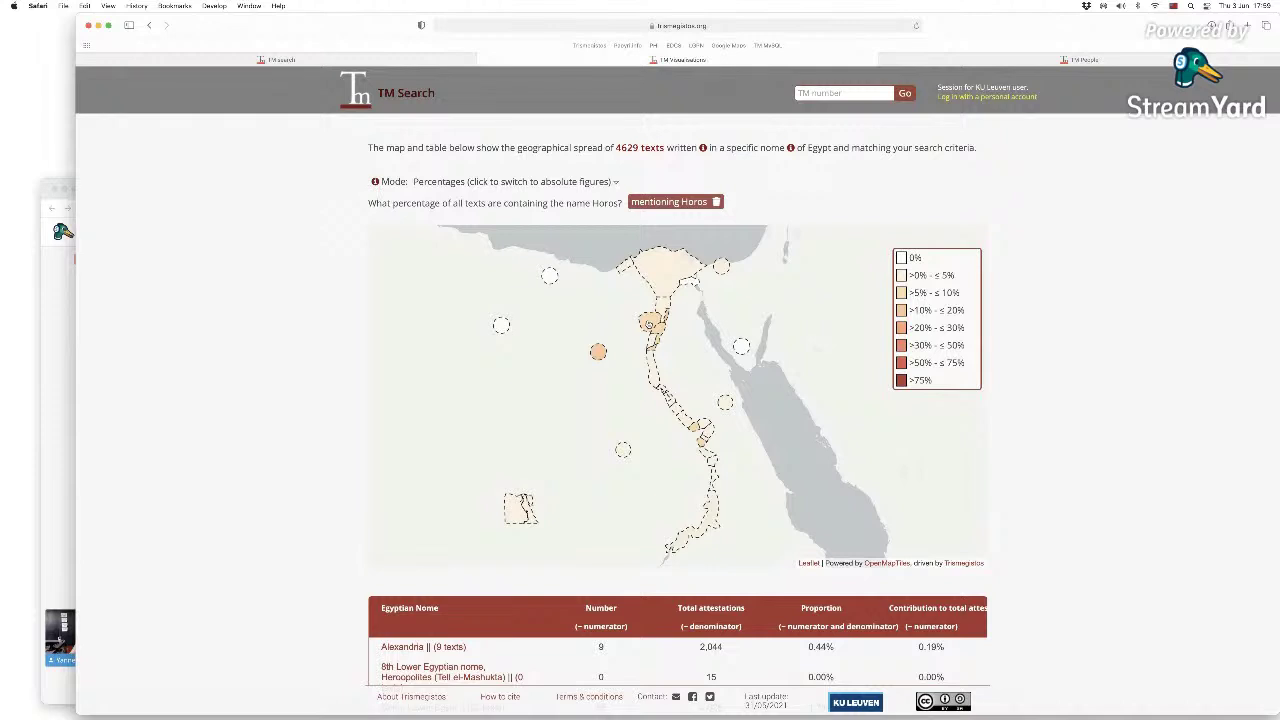
Examine the relative Horos figures for the Arsinoites (Fayum) and the 22nd Upper Egyptian nome, and glance over the table below.
{"action": "left_click", "coordinate": [648, 323]}
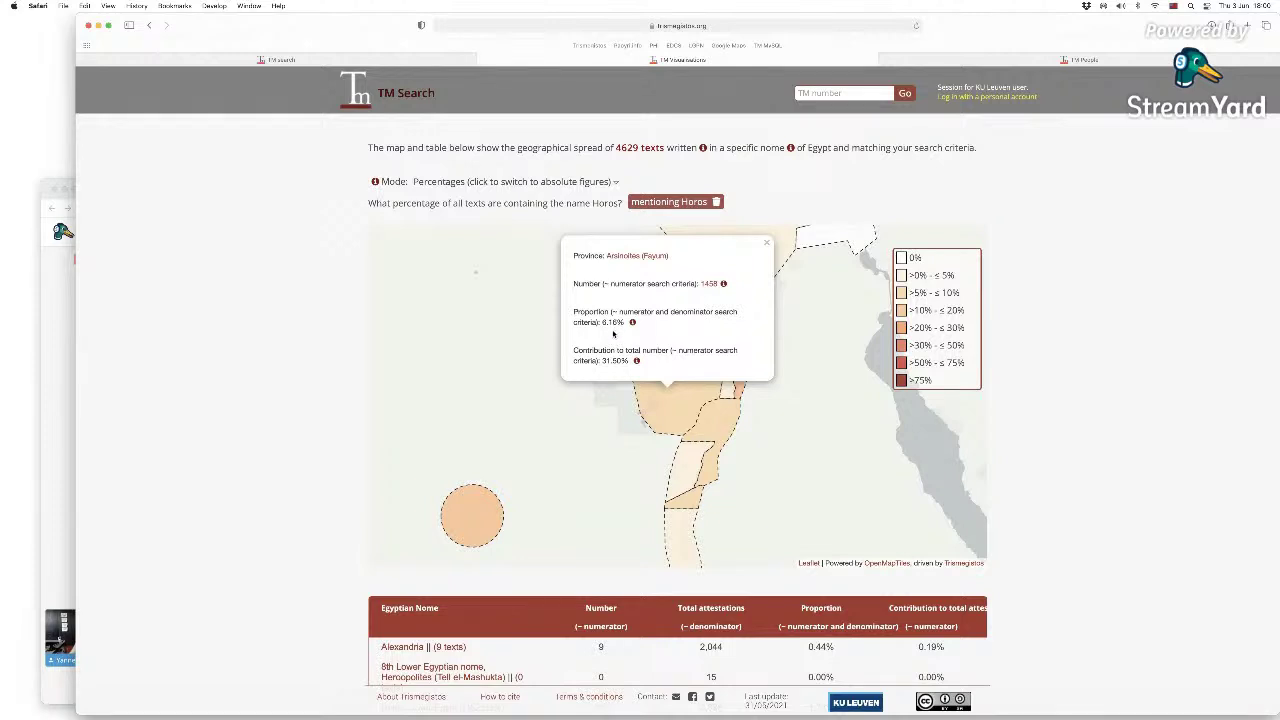
{"action": "left_click", "coordinate": [767, 243]}
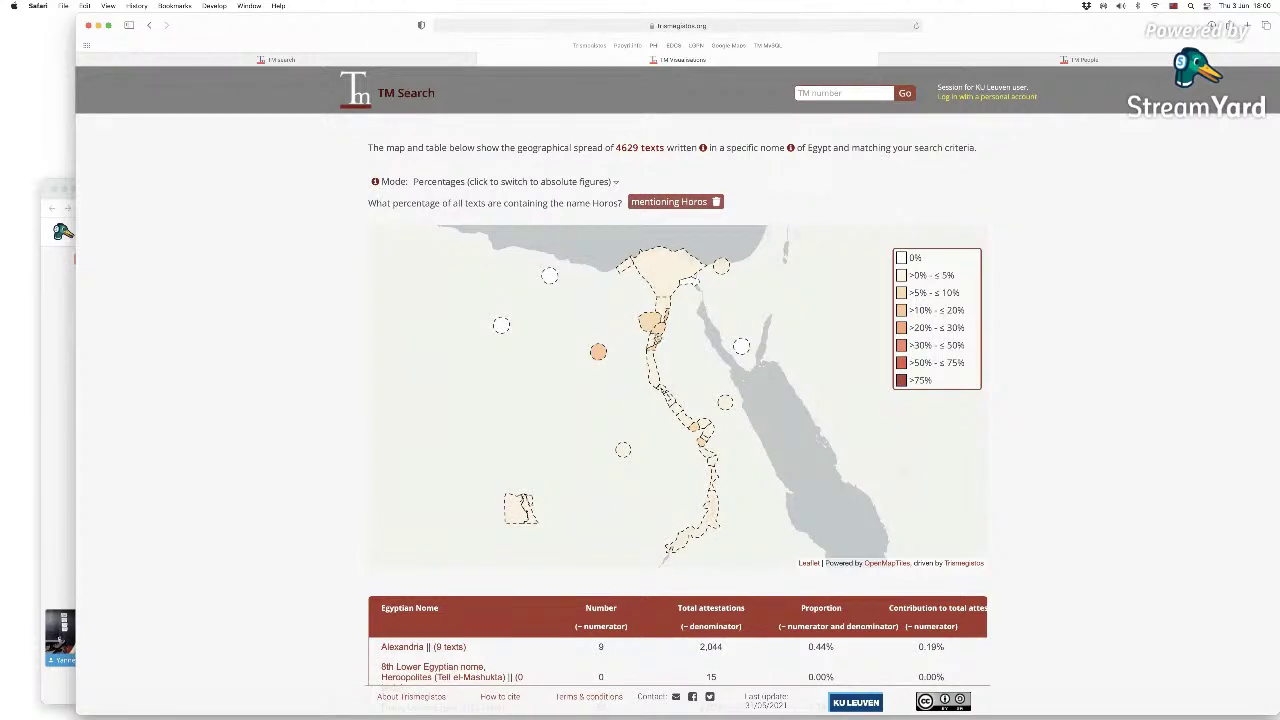
{"action": "left_click", "coordinate": [656, 334]}
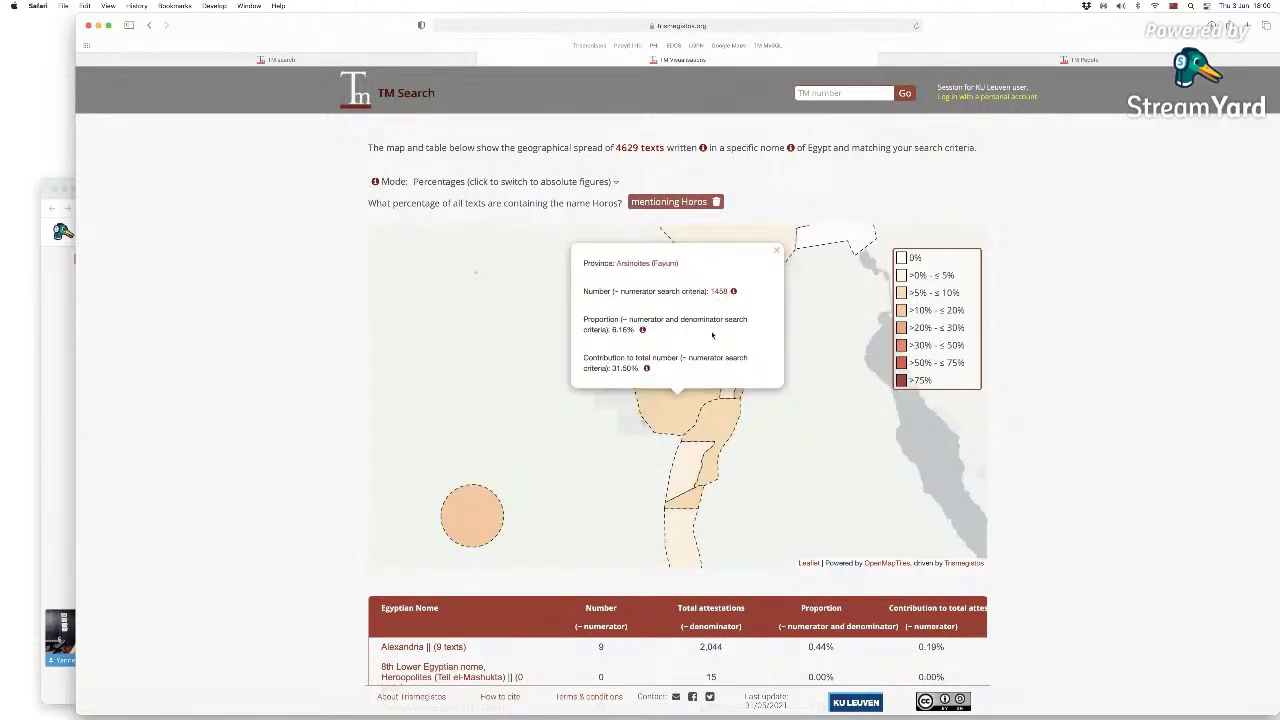
{"action": "left_click", "coordinate": [774, 252]}
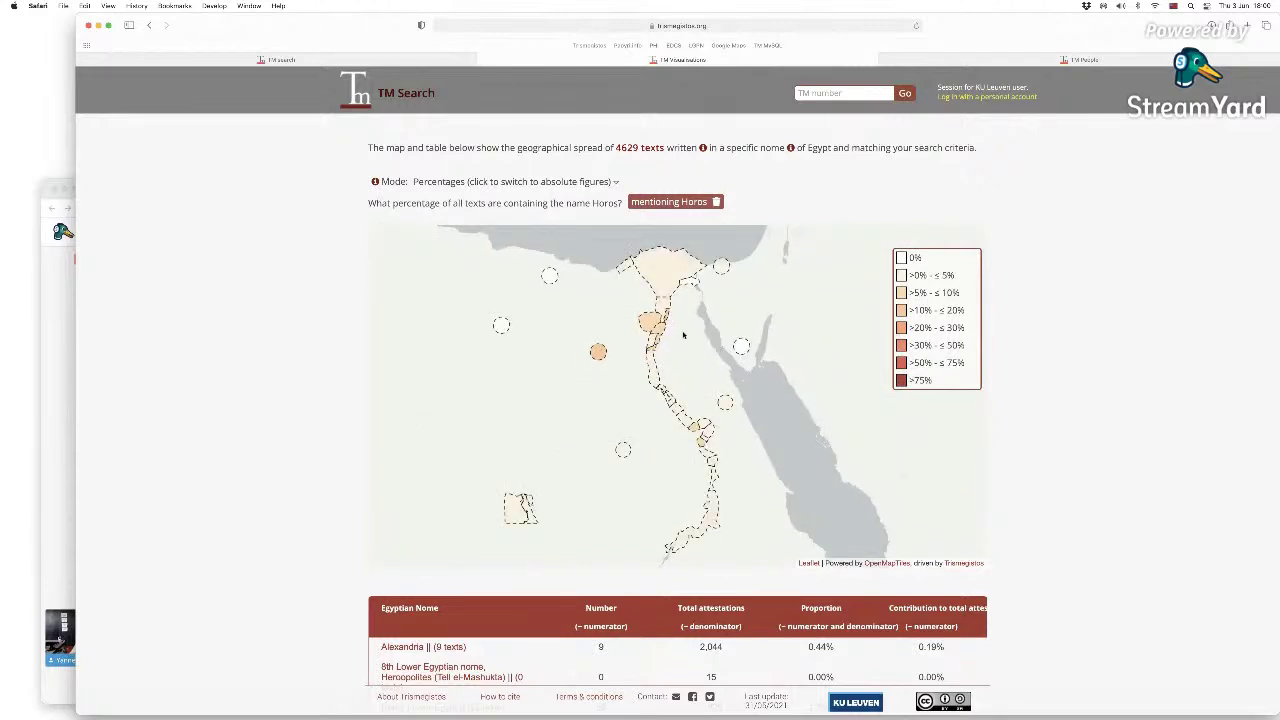
{"action": "left_click", "coordinate": [668, 318]}
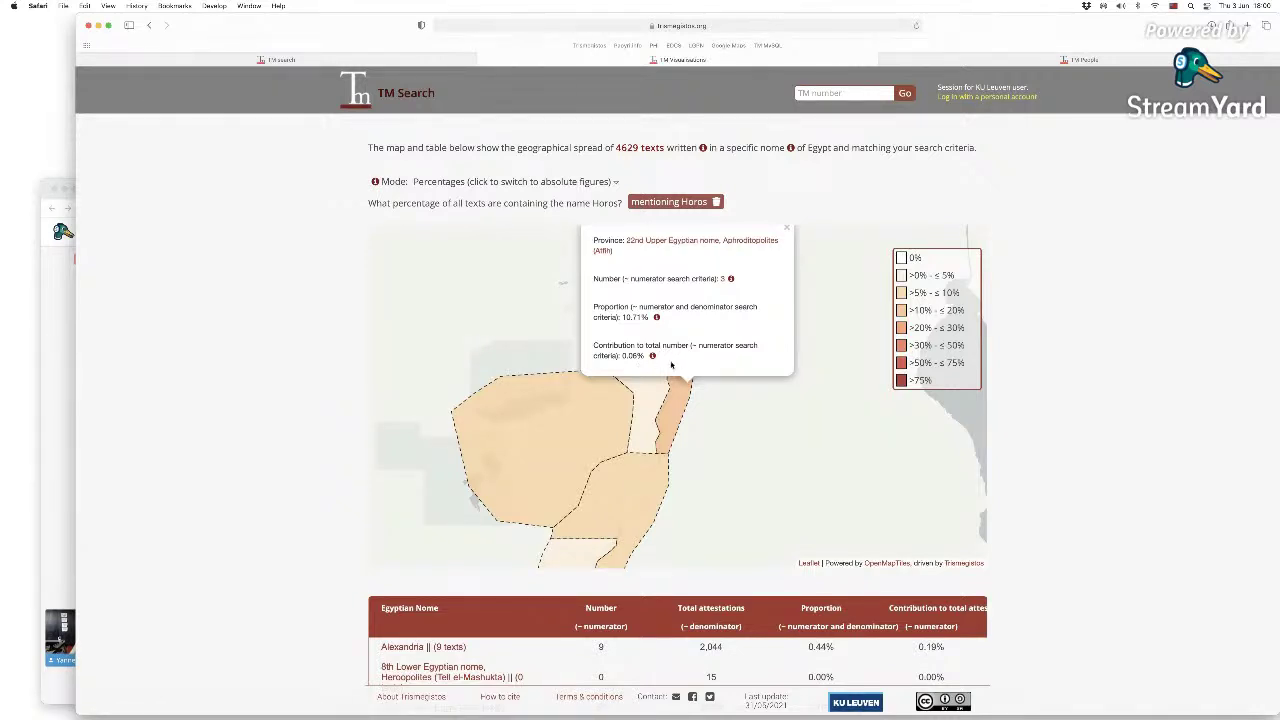
{"action": "left_click", "coordinate": [787, 228]}
{"action": "scroll", "coordinate": [760, 353], "scroll_direction": "down", "scroll_amount": 3}
{"action": "scroll", "coordinate": [760, 353], "scroll_direction": "up", "scroll_amount": 2}
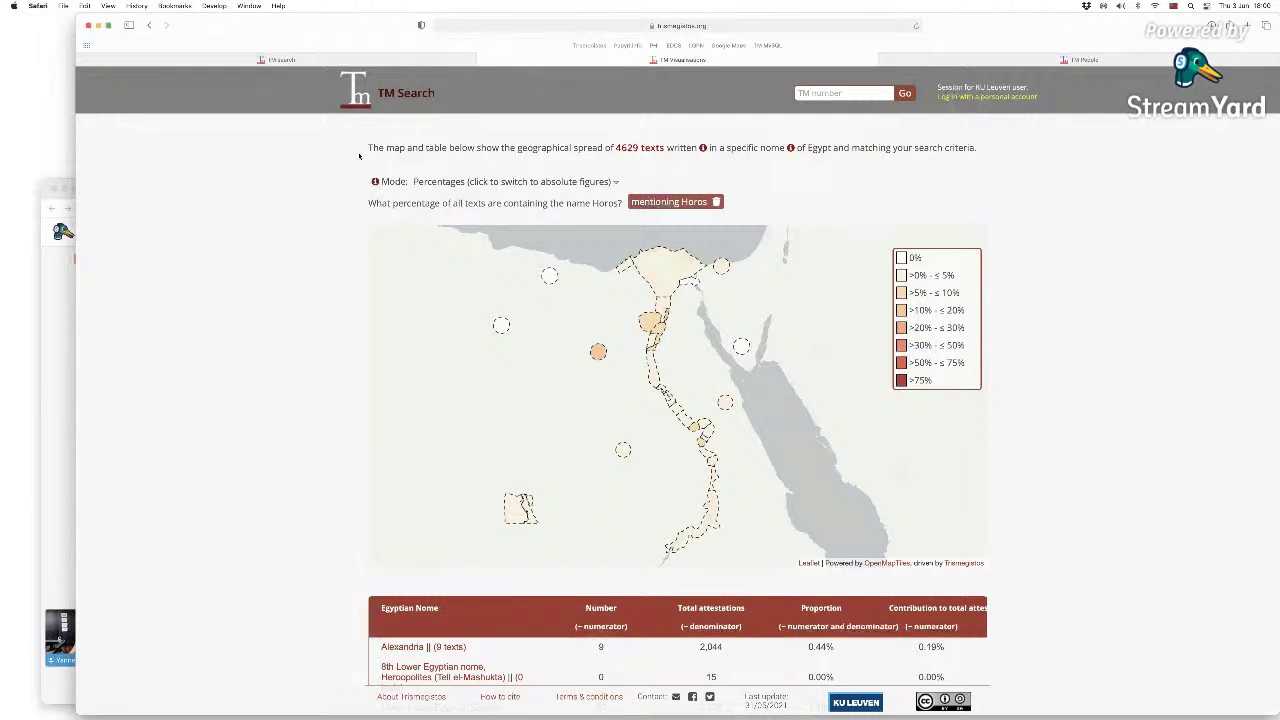
Return to the home page, search for "Thotortaios third century BC" and map the matching texts for Egypt.
{"action": "left_click", "coordinate": [368, 106]}
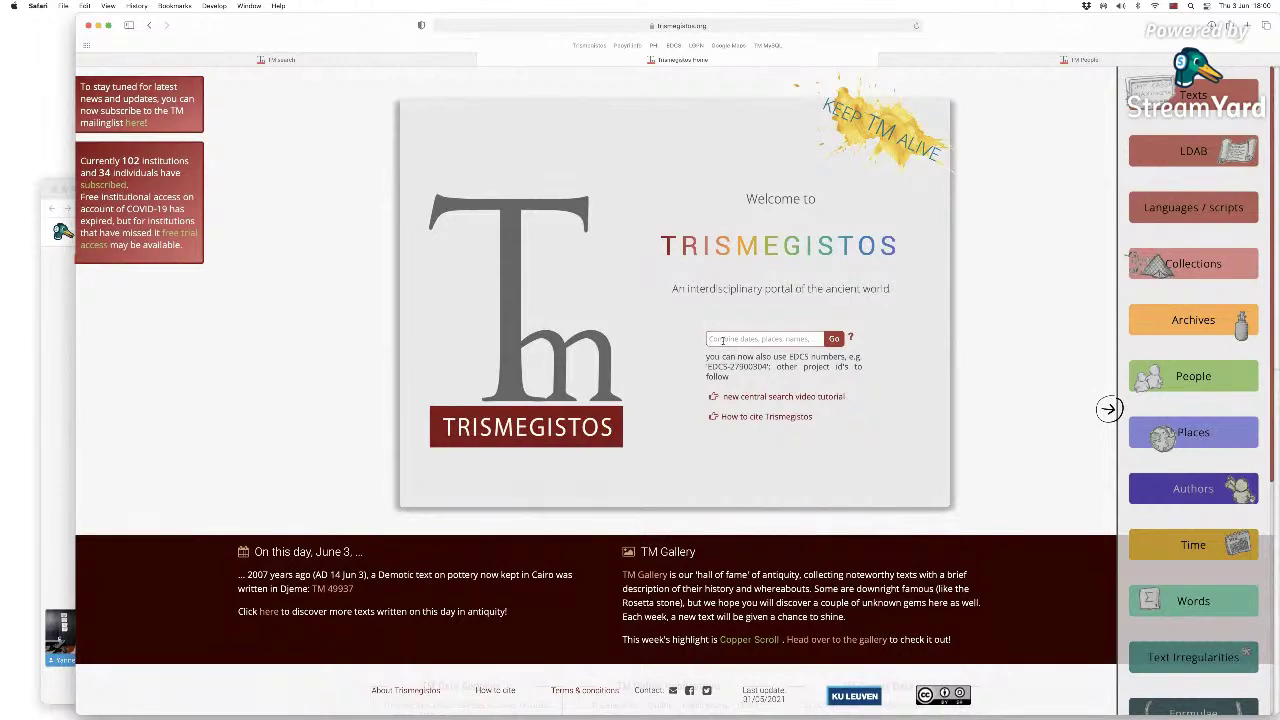
{"action": "left_click", "coordinate": [722, 340]}
{"action": "type", "text": "The"}
{"action": "type", "text": "o"}
{"action": "type", "text": "tortaios third century BC"}
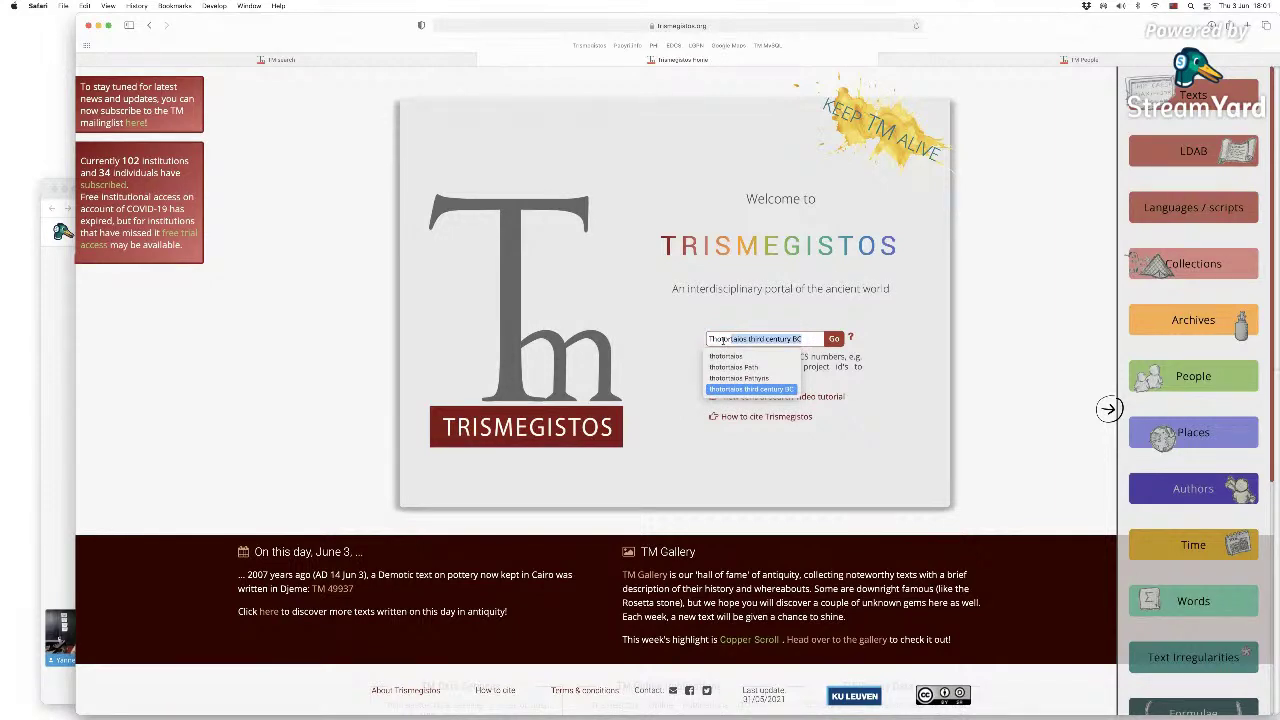
{"action": "key", "text": "Escape"}
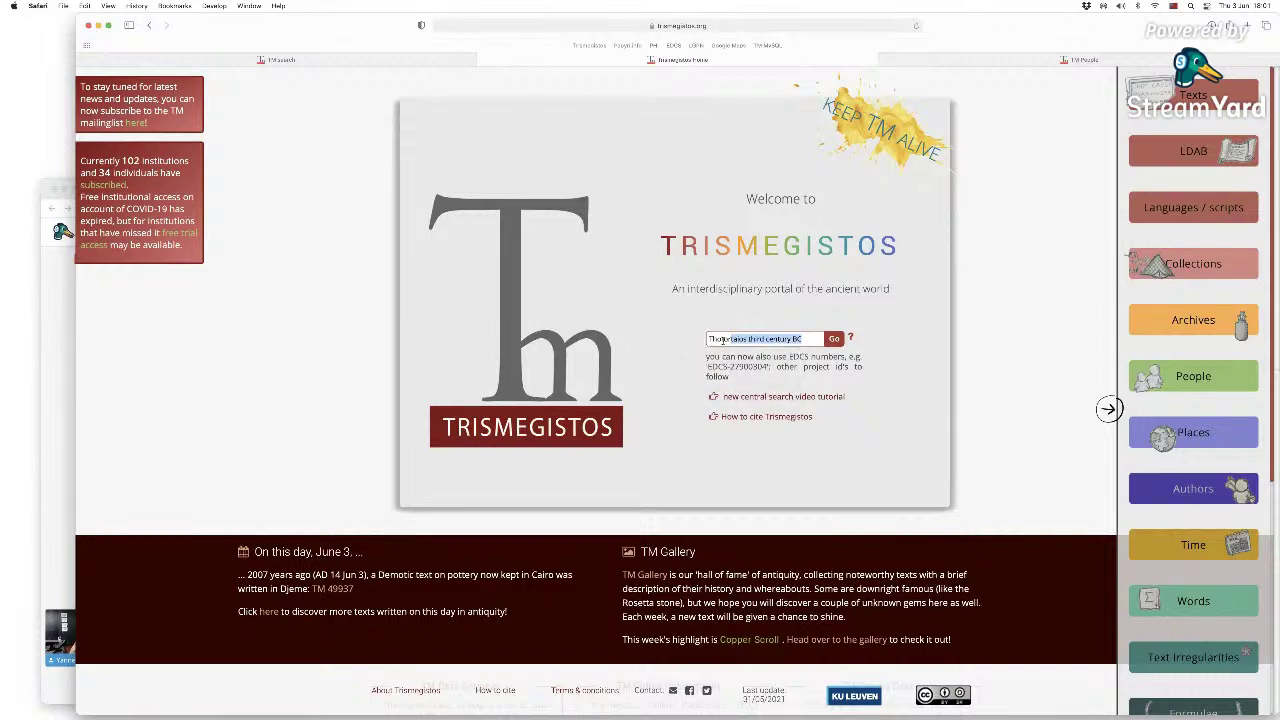
{"action": "key", "text": "Return"}
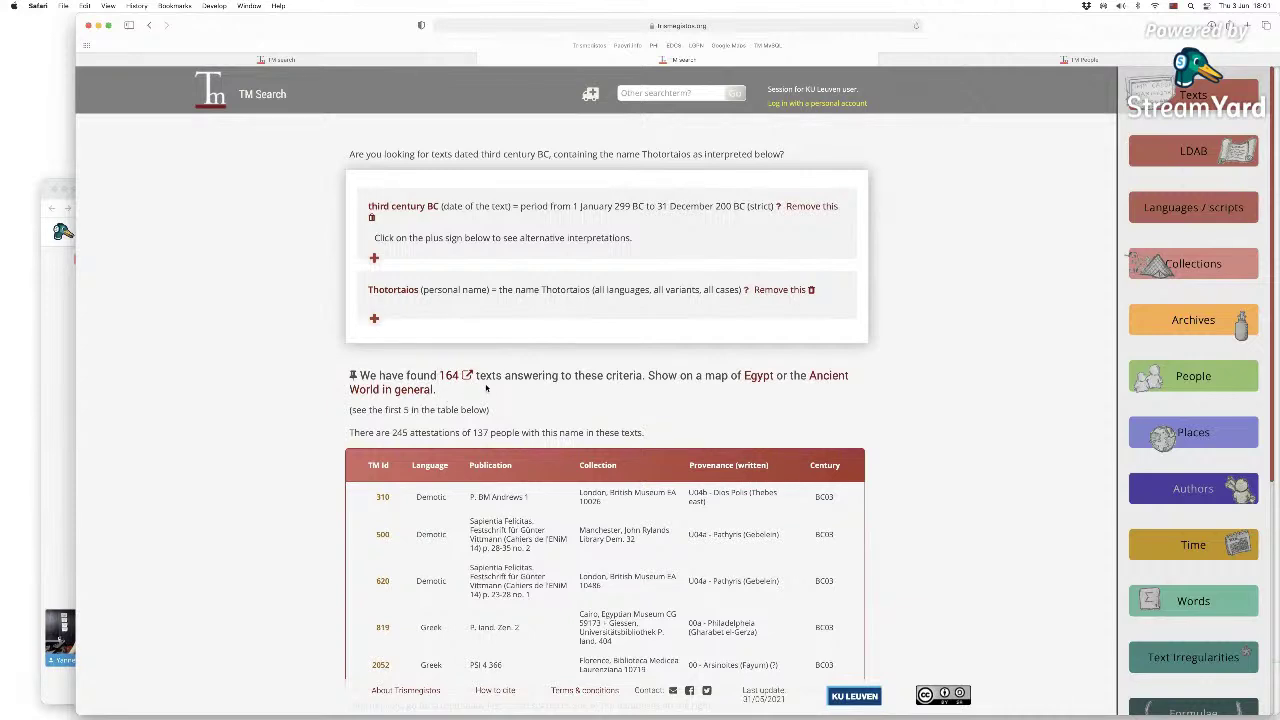
{"action": "left_click", "coordinate": [759, 386]}
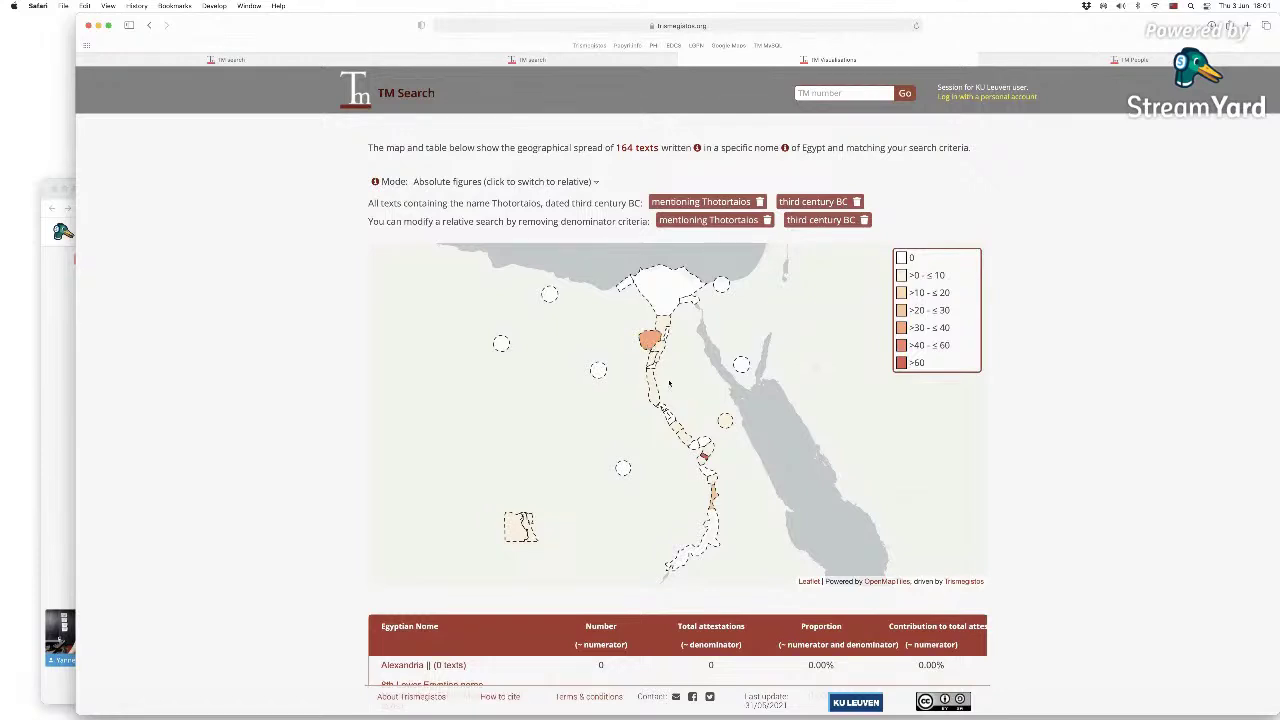
Check the Theban Area nome's figures on the map and remove "mentioning Thotortaios" from the denominator criteria.
{"action": "left_click", "coordinate": [704, 457]}
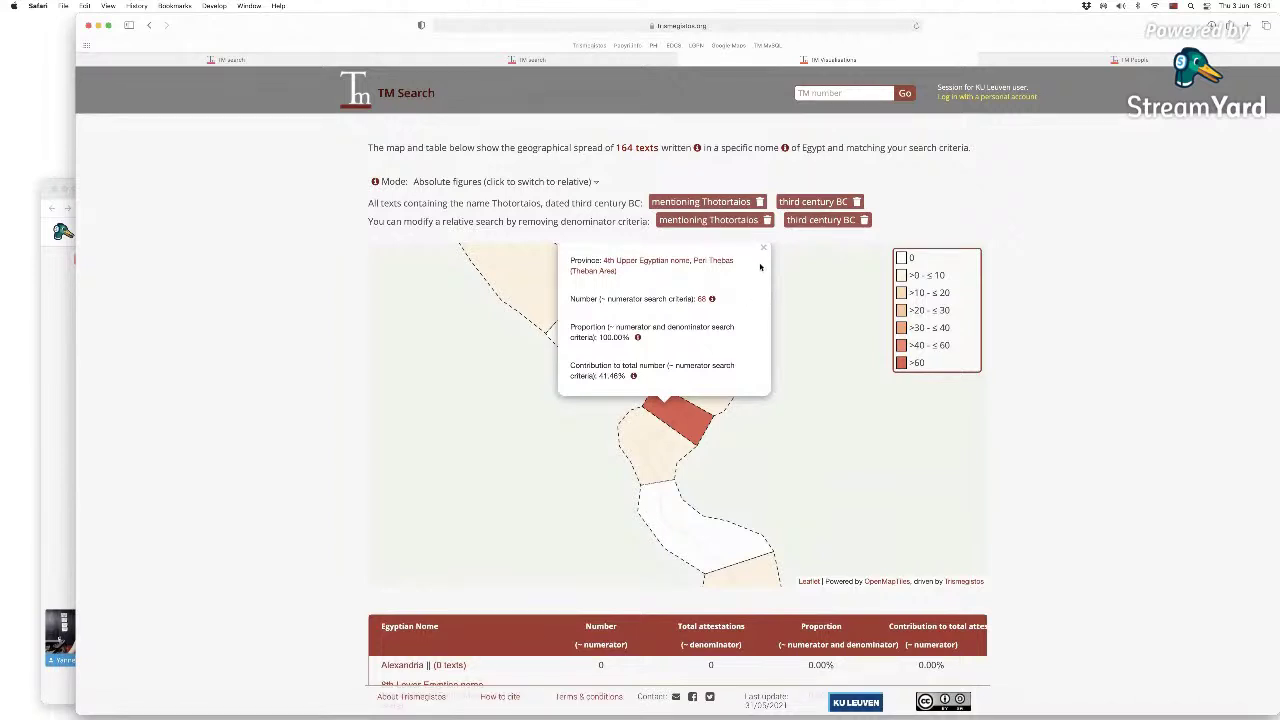
{"action": "left_click", "coordinate": [763, 248]}
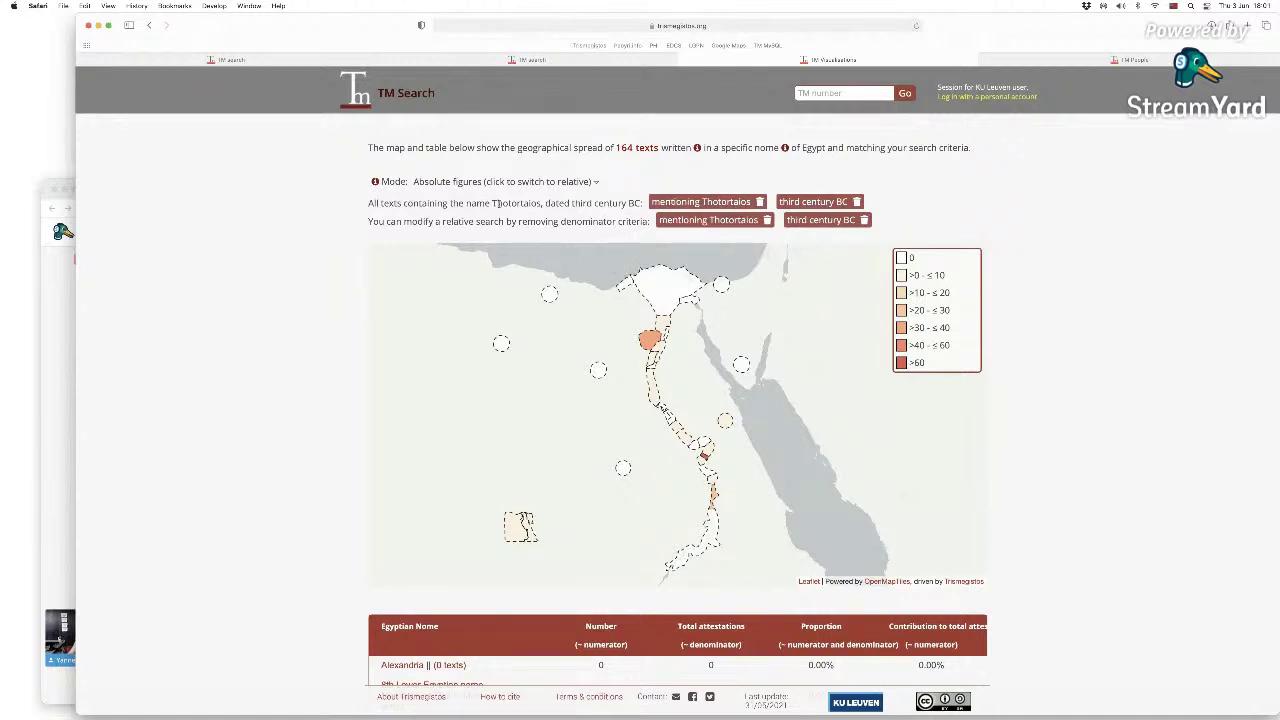
{"action": "left_click", "coordinate": [767, 220]}
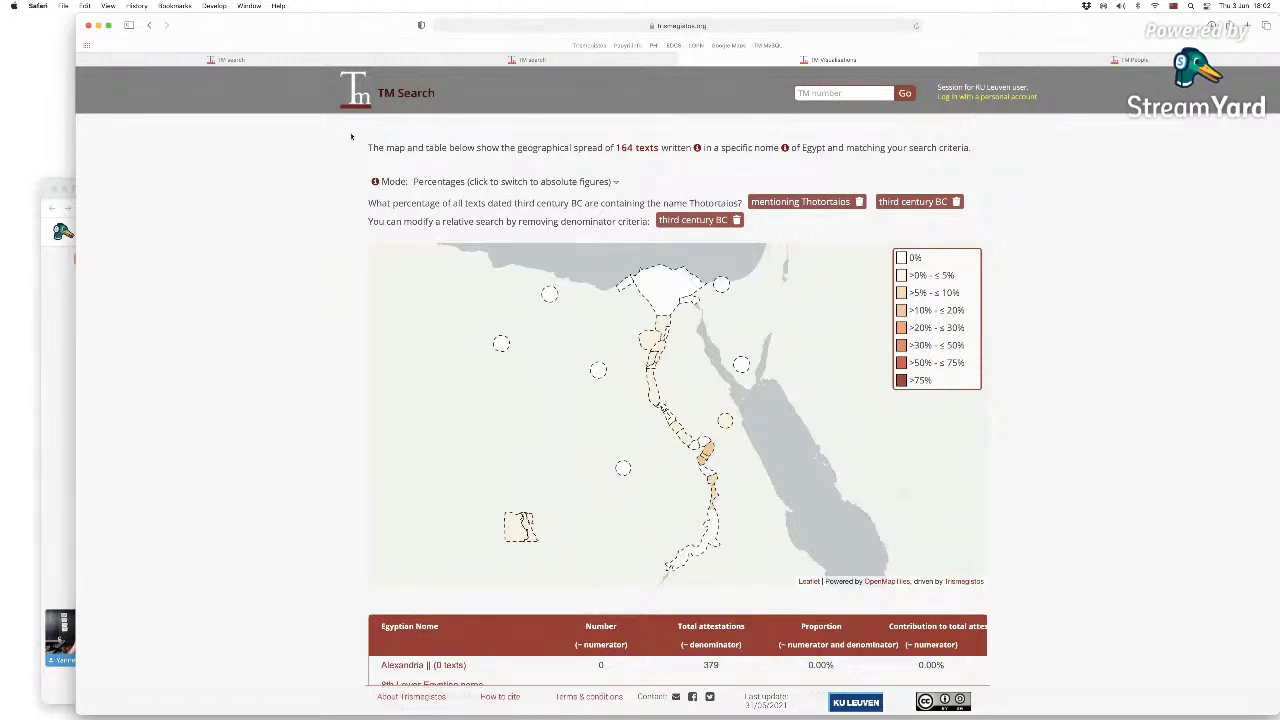
{"action": "left_click", "coordinate": [353, 105]}
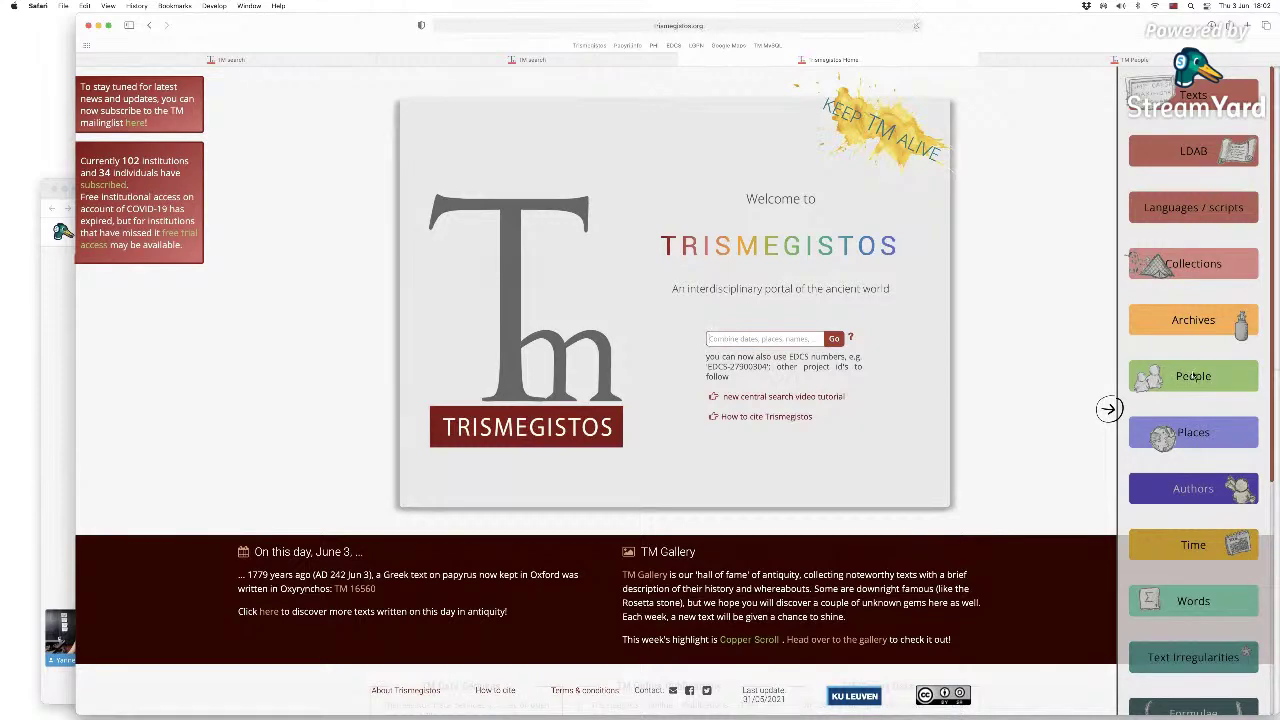
{"action": "left_click", "coordinate": [1193, 376]}
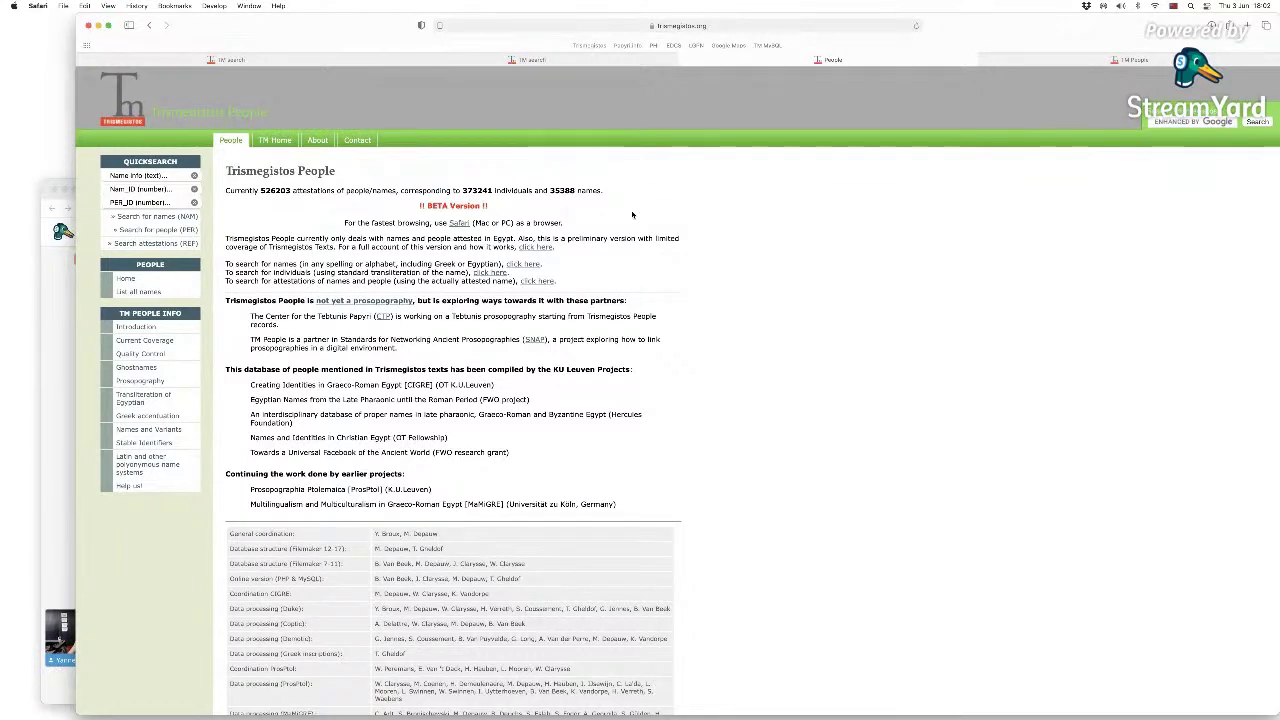
{"action": "left_click", "coordinate": [683, 61]}
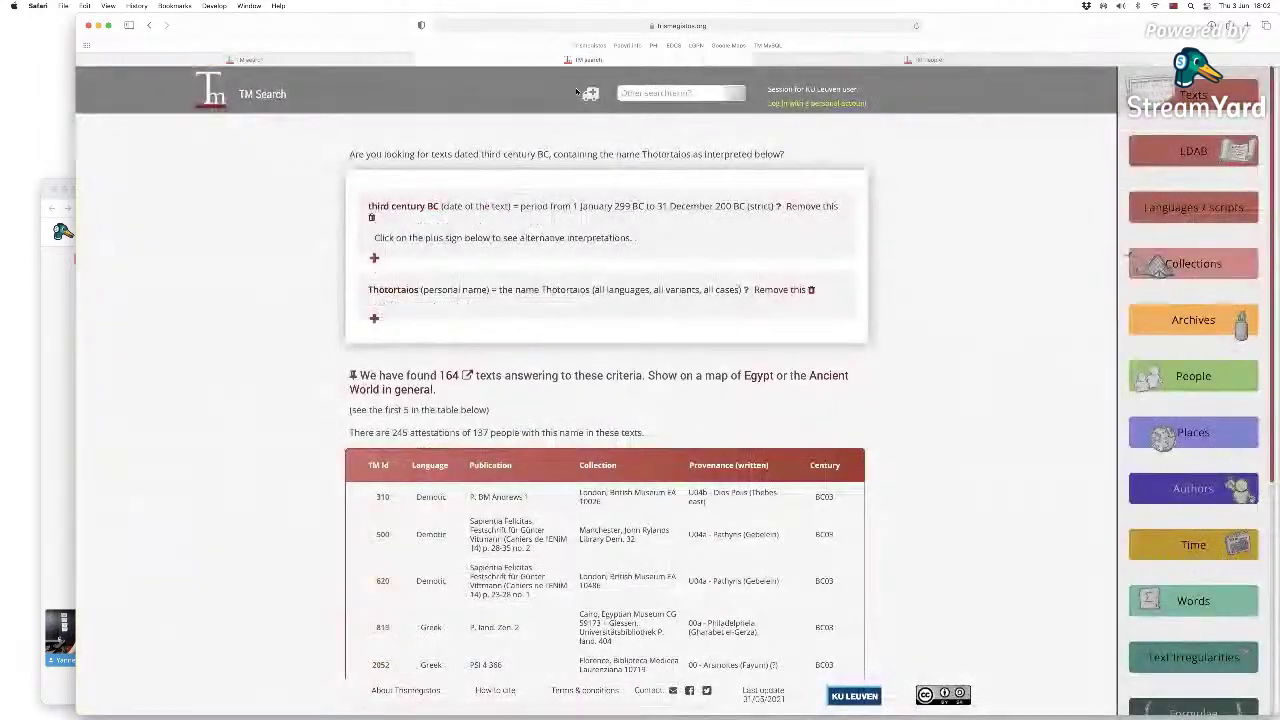
Switch to the already open TM People page and enlarge the page display for easier reading.
{"action": "left_click", "coordinate": [934, 61]}
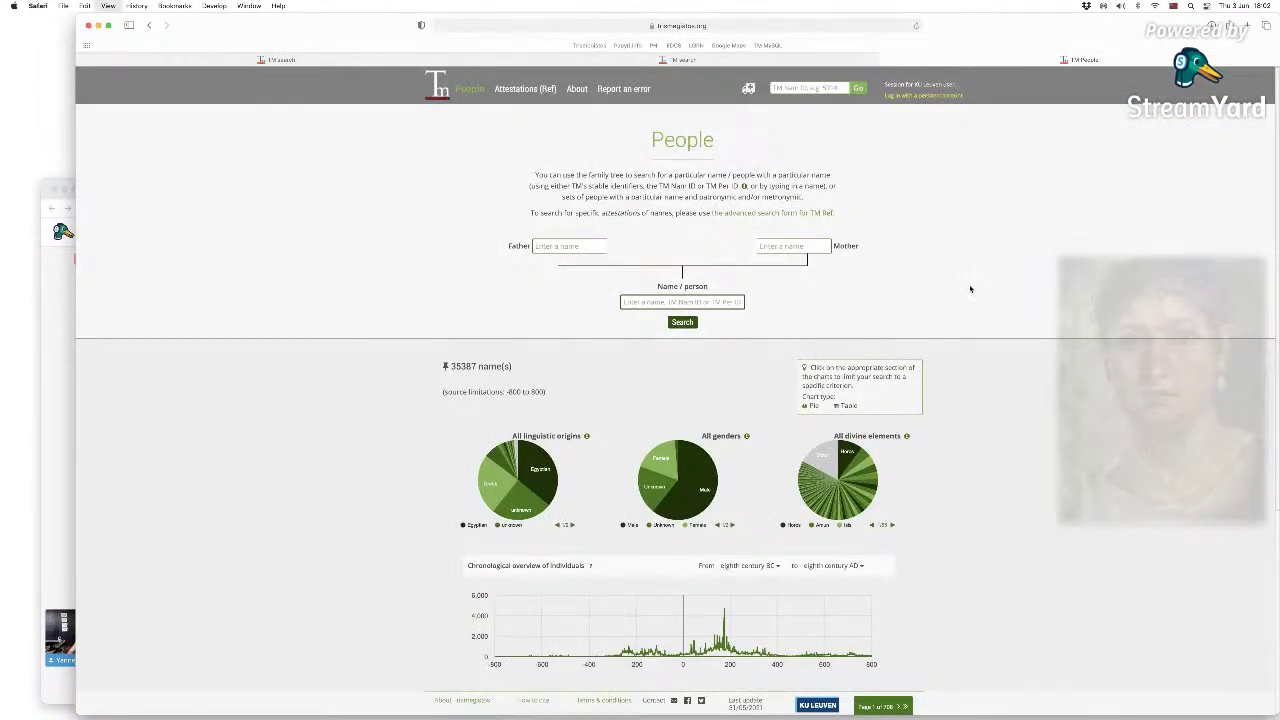
{"action": "key", "text": "super+equal"}
{"action": "key", "text": "super+equal"}
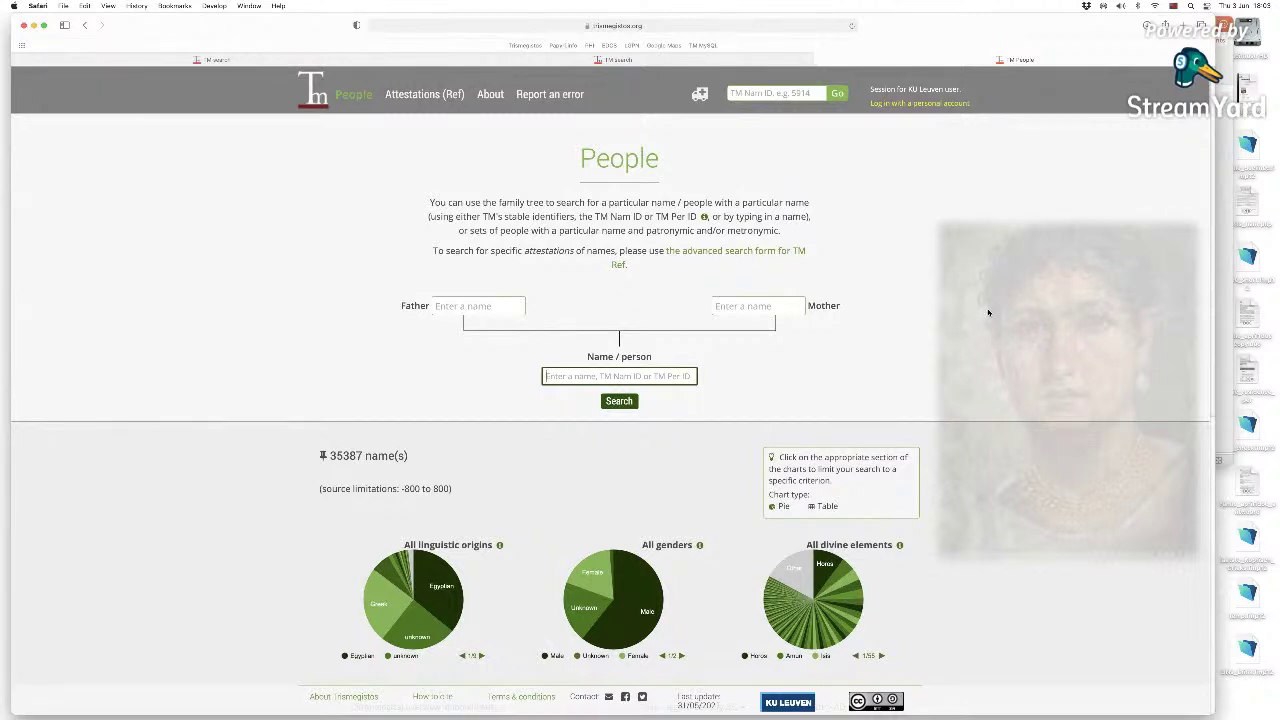
Examine the People overview: the linguistic origin, gender and divine element charts, the chronological graph and the table of names.
{"action": "scroll", "coordinate": [1020, 351], "scroll_direction": "down", "scroll_amount": 3}
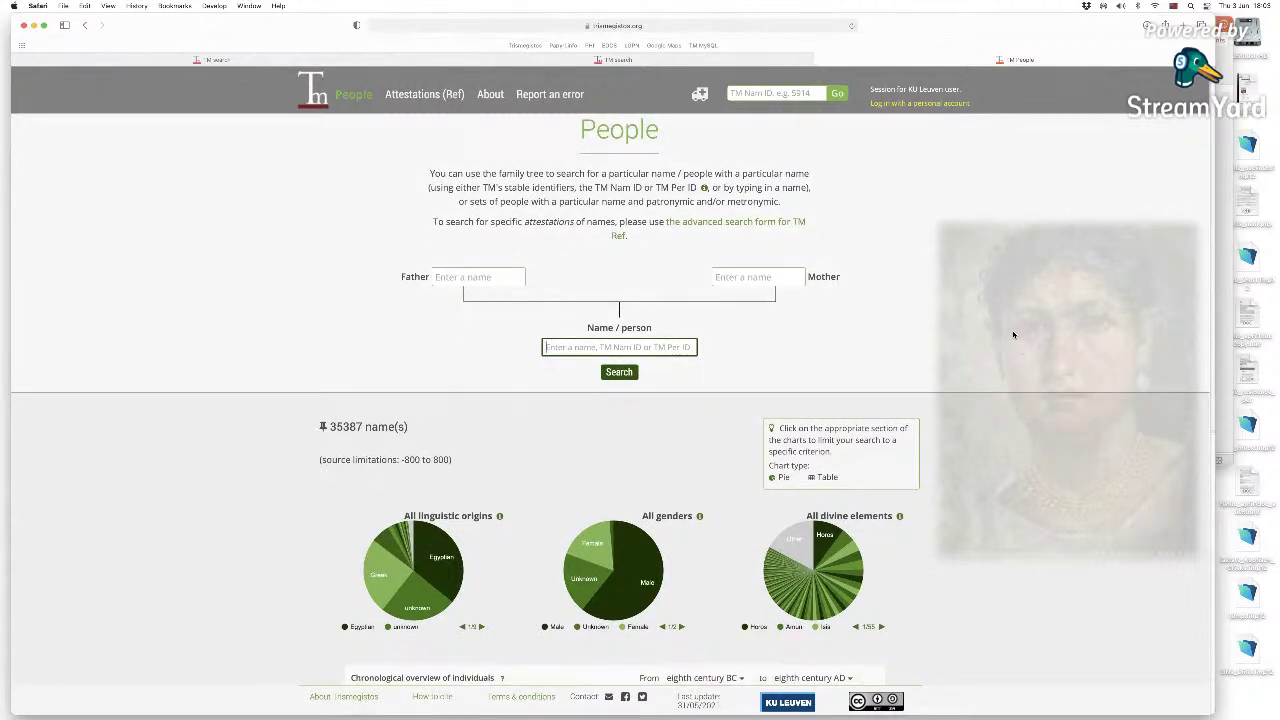
{"action": "scroll", "coordinate": [1013, 337], "scroll_direction": "down", "scroll_amount": 5}
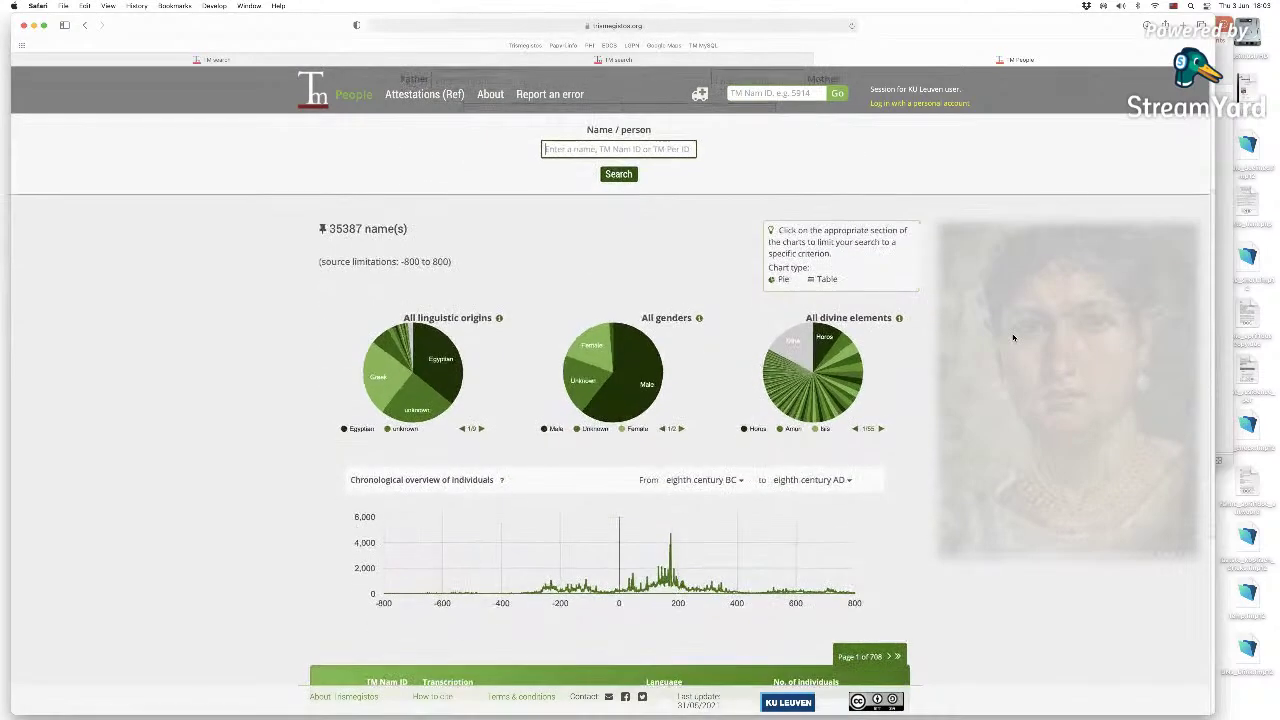
{"action": "scroll", "coordinate": [1013, 337], "scroll_direction": "down", "scroll_amount": 1}
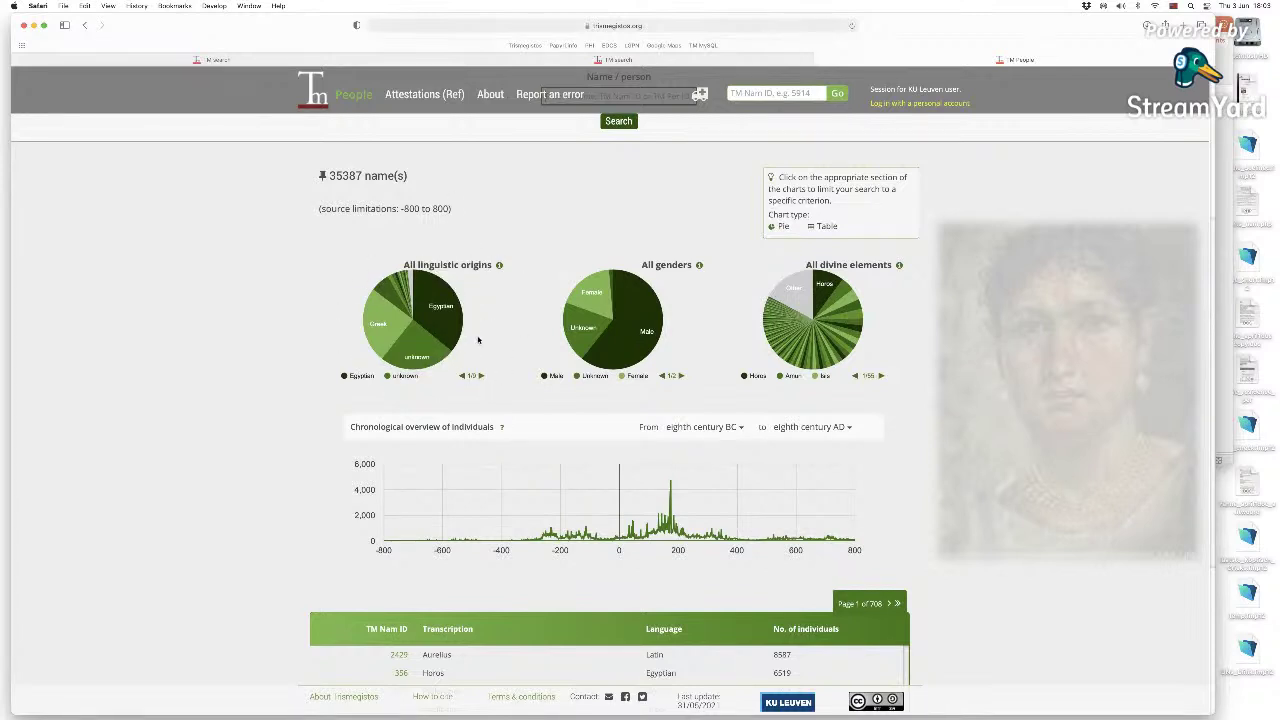
{"action": "mouse_move", "coordinate": [451, 322]}
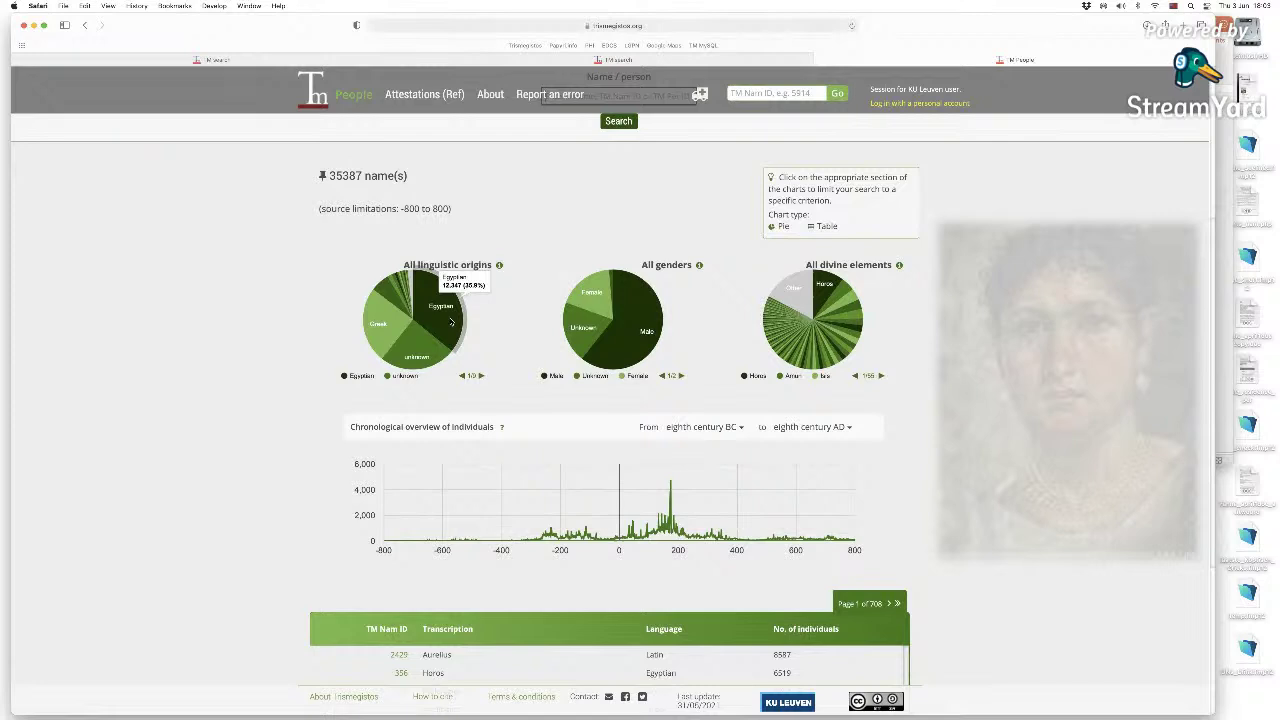
{"action": "mouse_move", "coordinate": [420, 352]}
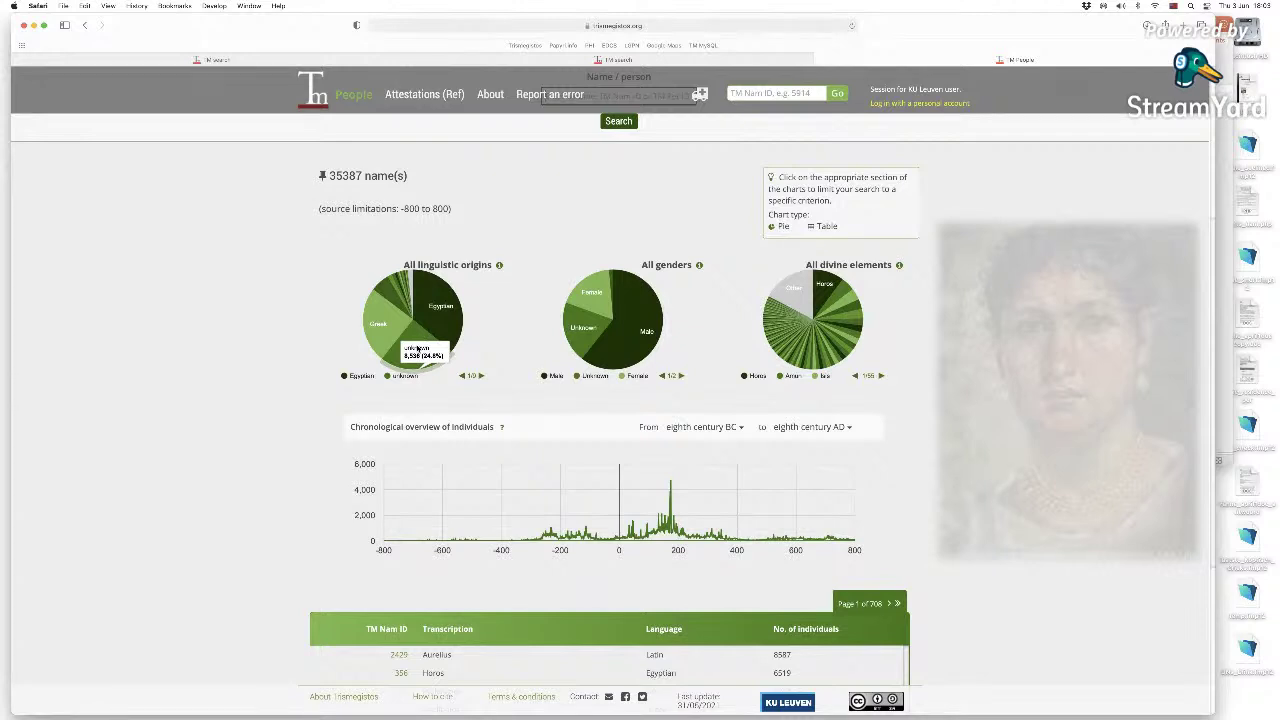
{"action": "mouse_move", "coordinate": [368, 324]}
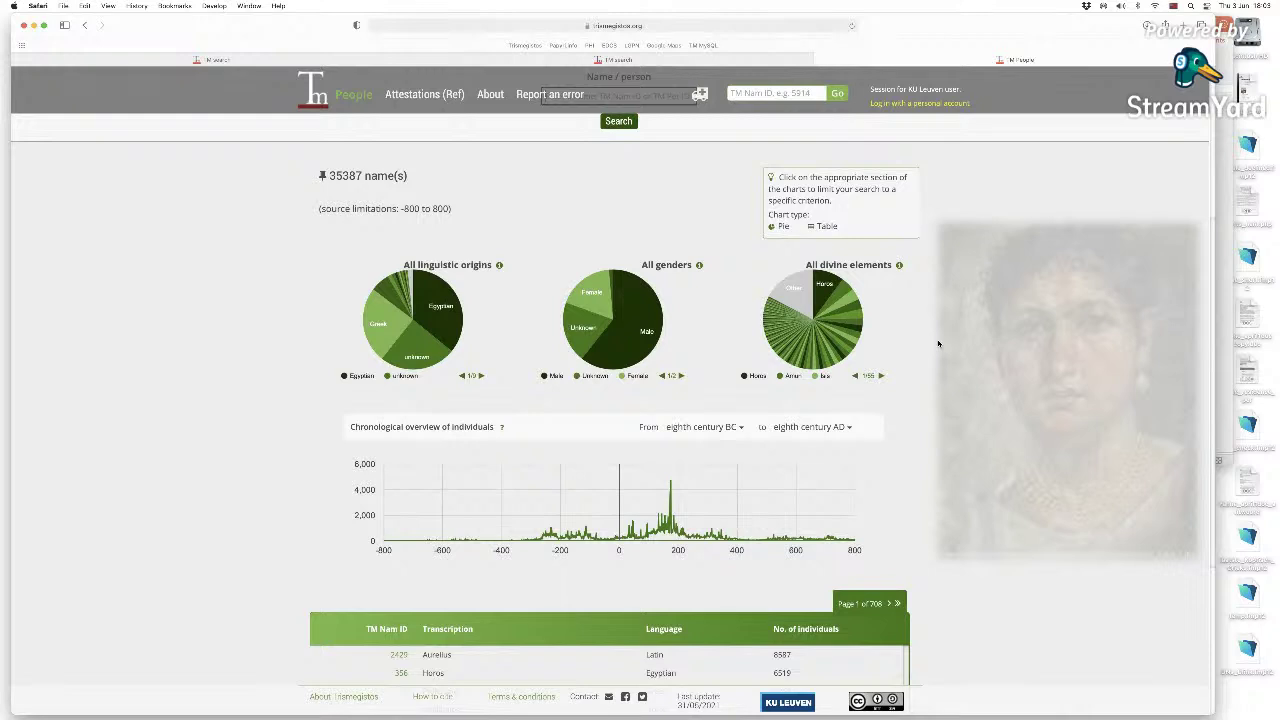
{"action": "mouse_move", "coordinate": [828, 286]}
{"action": "scroll", "coordinate": [549, 536], "scroll_direction": "down", "scroll_amount": 1}
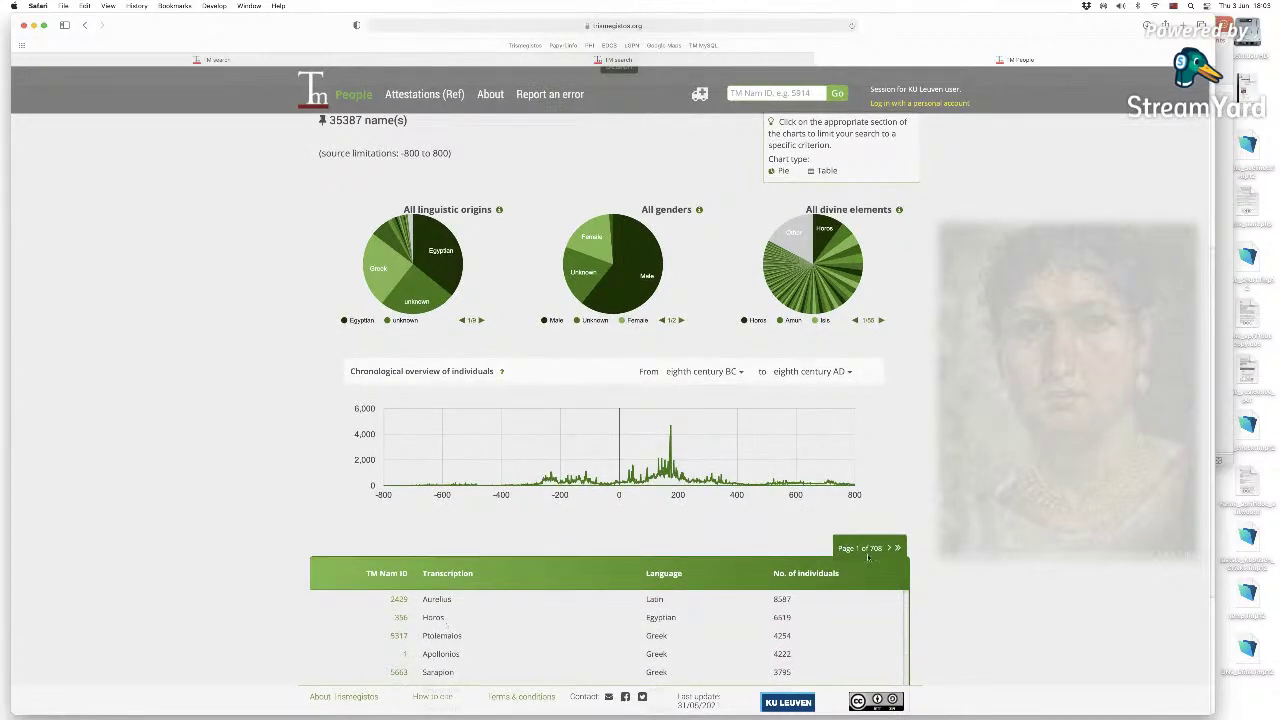
{"action": "scroll", "coordinate": [443, 627], "scroll_direction": "up", "scroll_amount": 1}
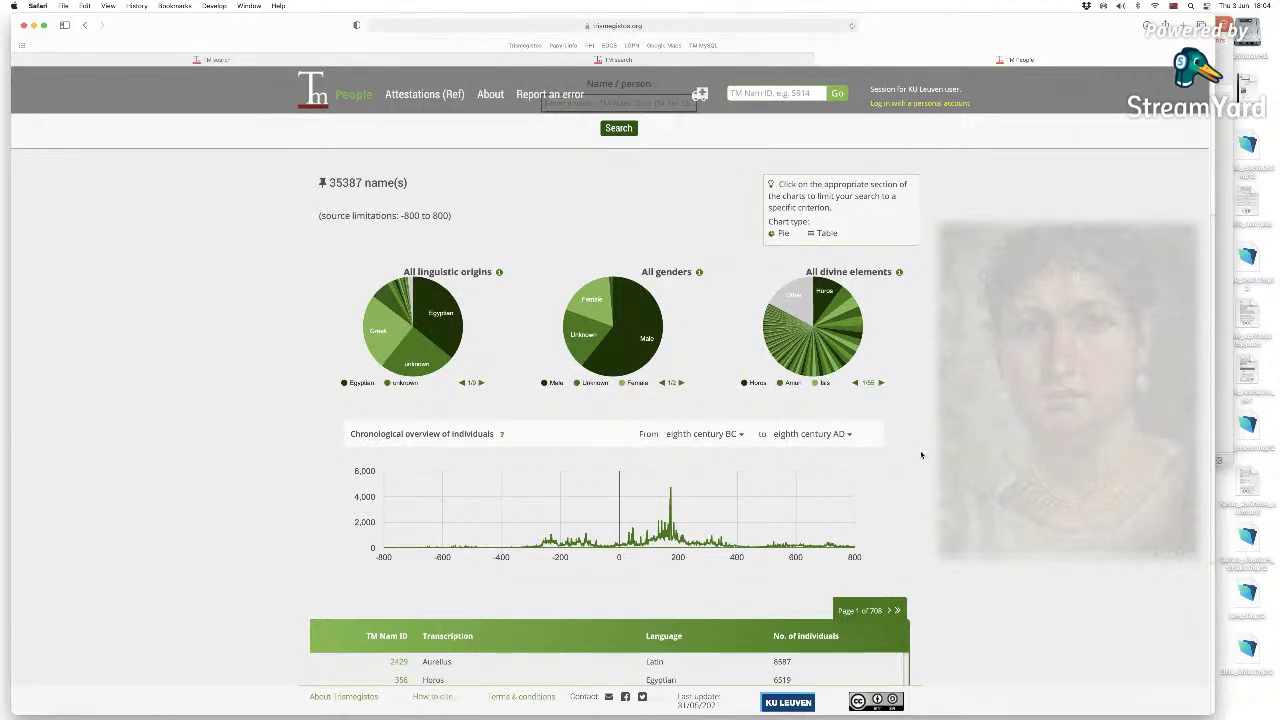
Limit the People overview to female names using the gender chart, and review the filtered charts.
{"action": "mouse_move", "coordinate": [833, 374]}
{"action": "scroll", "coordinate": [958, 396], "scroll_direction": "down", "scroll_amount": 1}
{"action": "scroll", "coordinate": [958, 398], "scroll_direction": "up", "scroll_amount": 1}
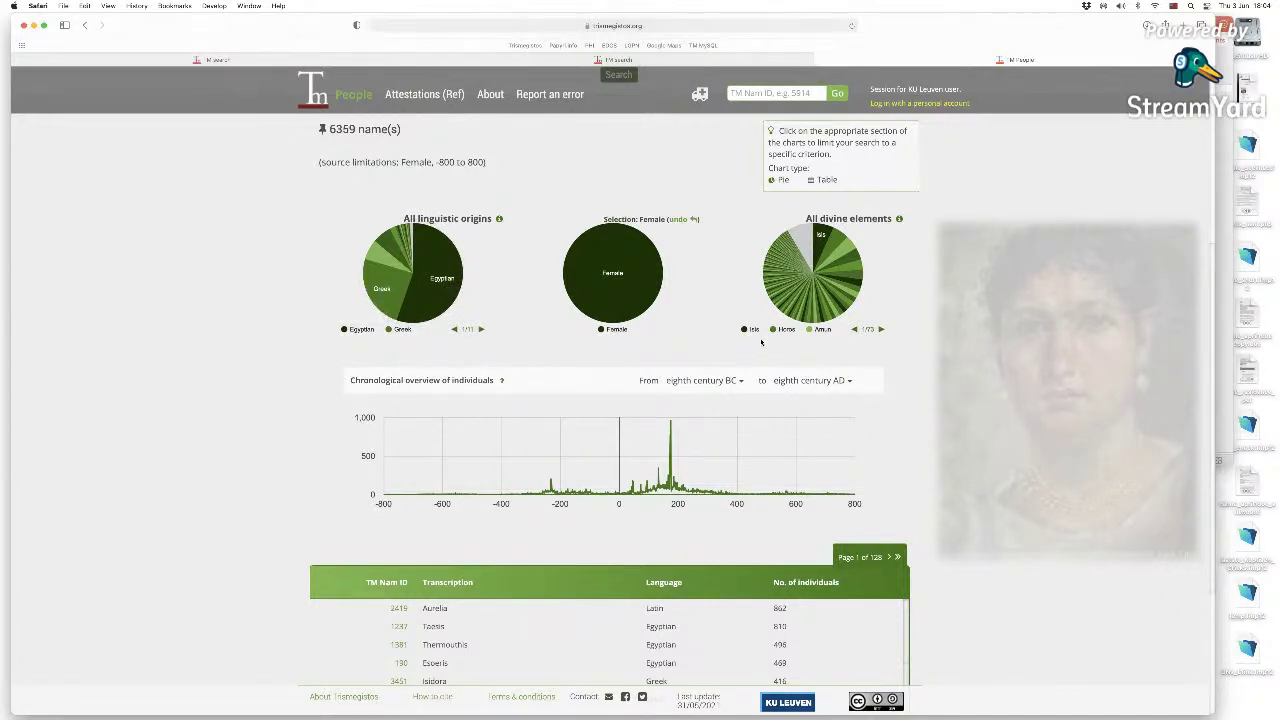
Limit the female names to the divine element Isis using the divine elements chart, and review the filtered charts and name table.
{"action": "mouse_move", "coordinate": [816, 236]}
{"action": "scroll", "coordinate": [983, 479], "scroll_direction": "down", "scroll_amount": 5}
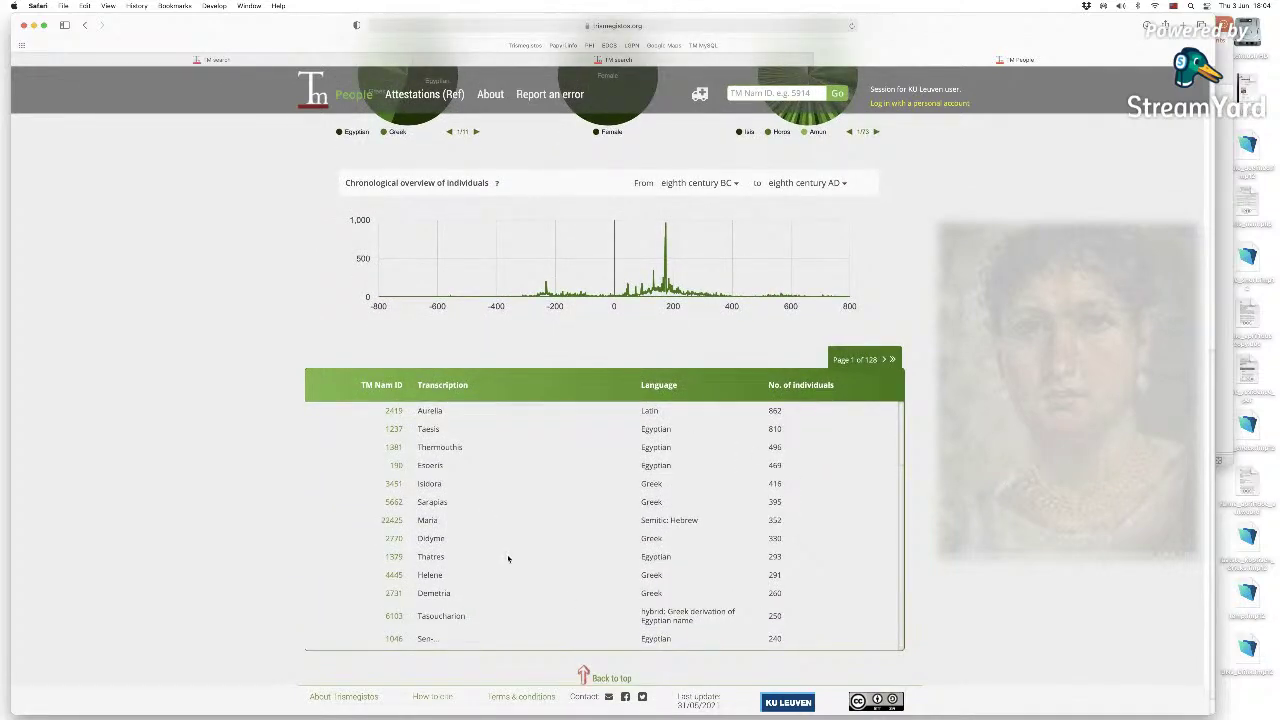
{"action": "scroll", "coordinate": [994, 474], "scroll_direction": "up", "scroll_amount": 5}
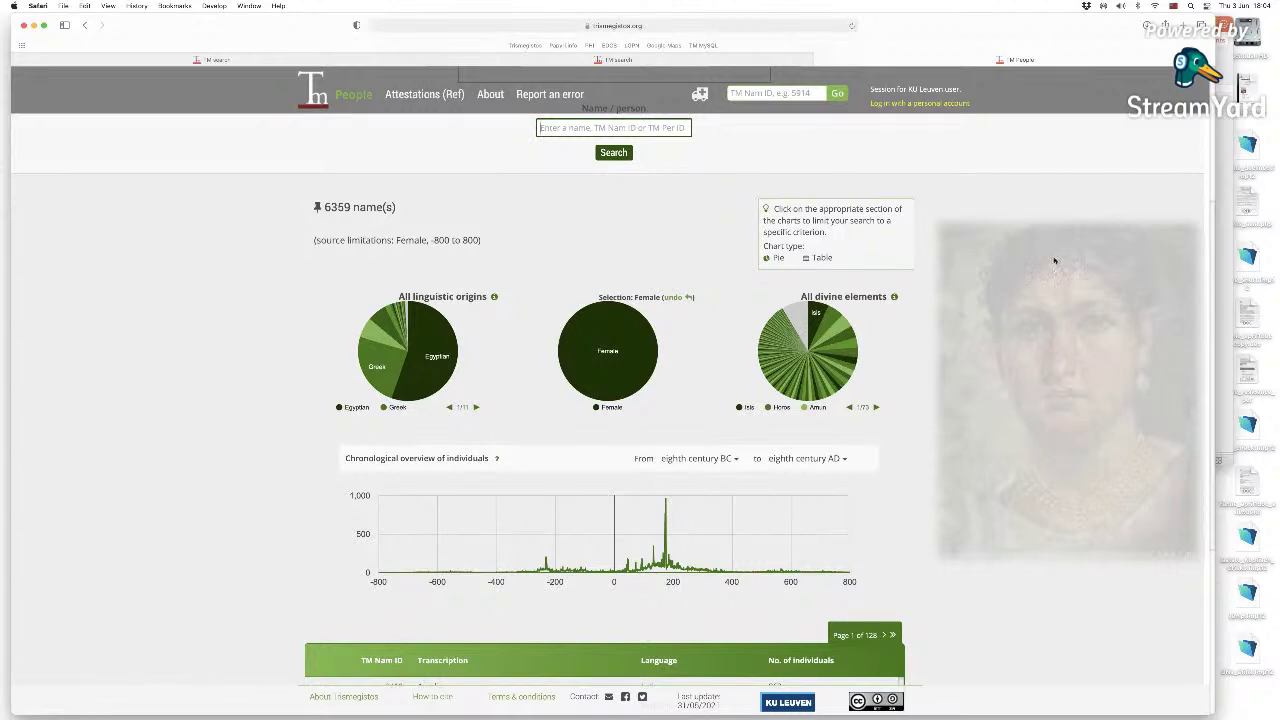
{"action": "mouse_move", "coordinate": [816, 318]}
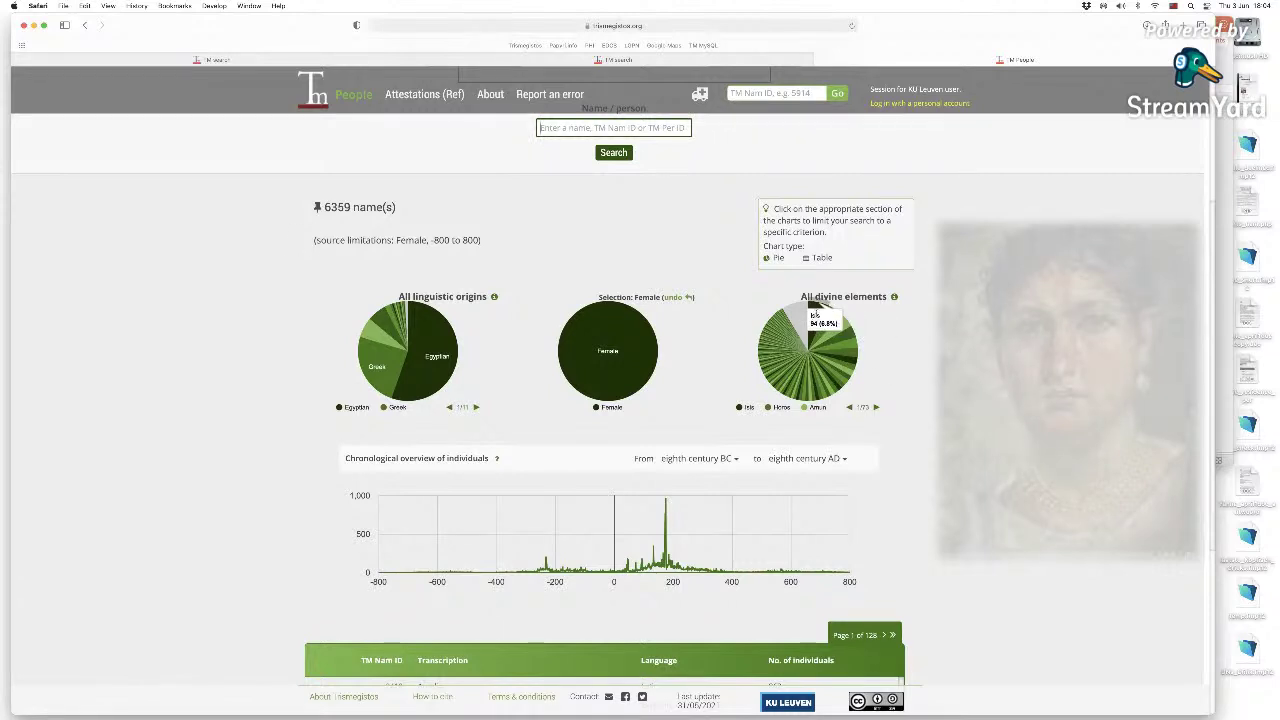
{"action": "left_click", "coordinate": [816, 318]}
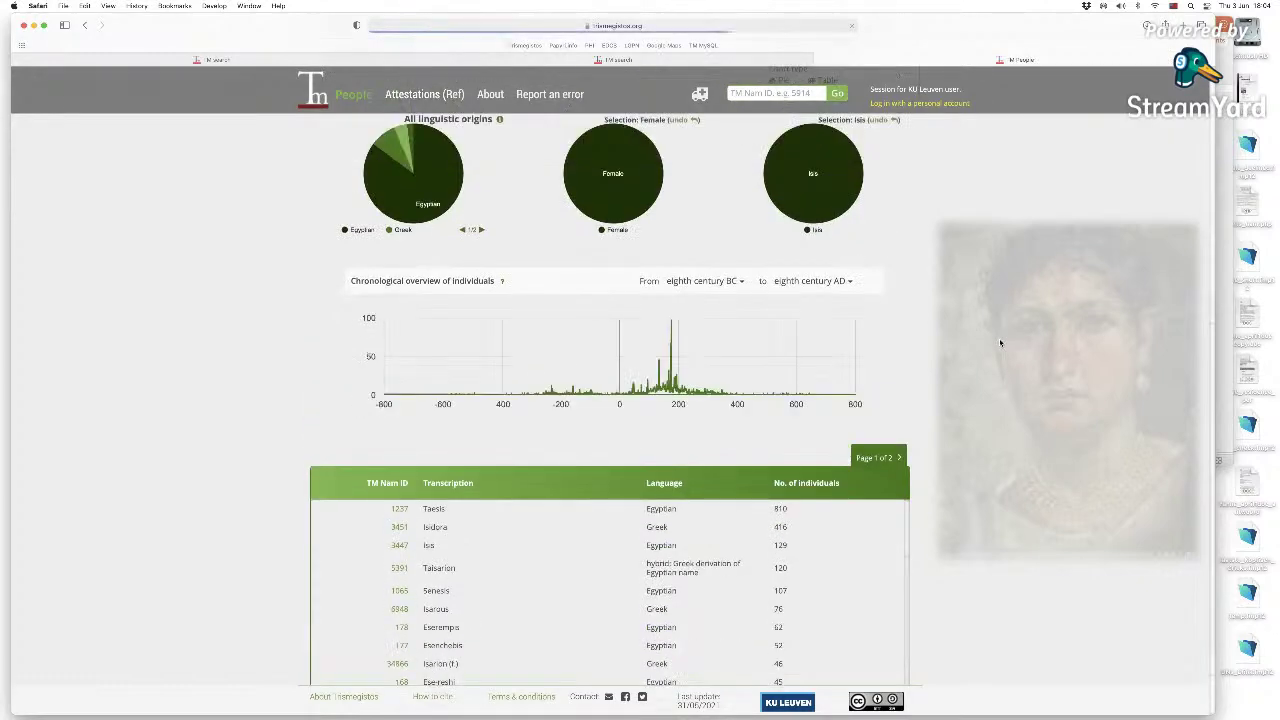
{"action": "scroll", "coordinate": [998, 343], "scroll_direction": "up", "scroll_amount": 1}
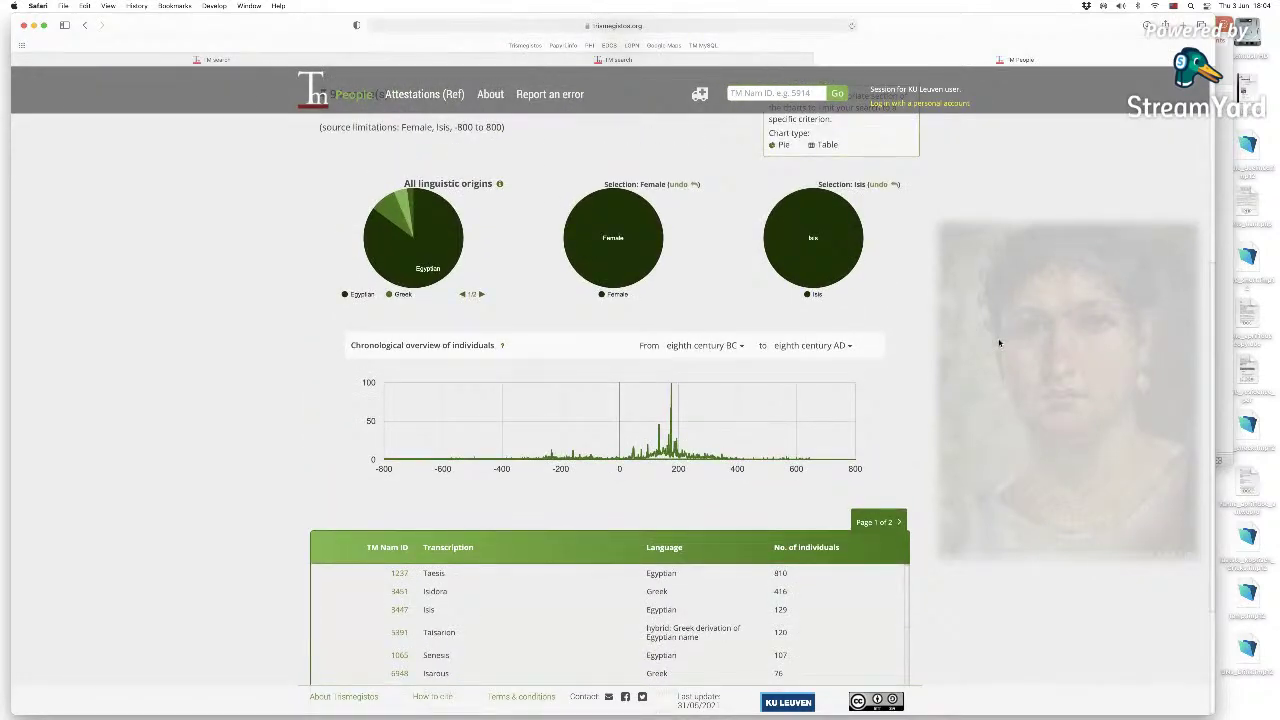
{"action": "scroll", "coordinate": [998, 343], "scroll_direction": "down", "scroll_amount": 2}
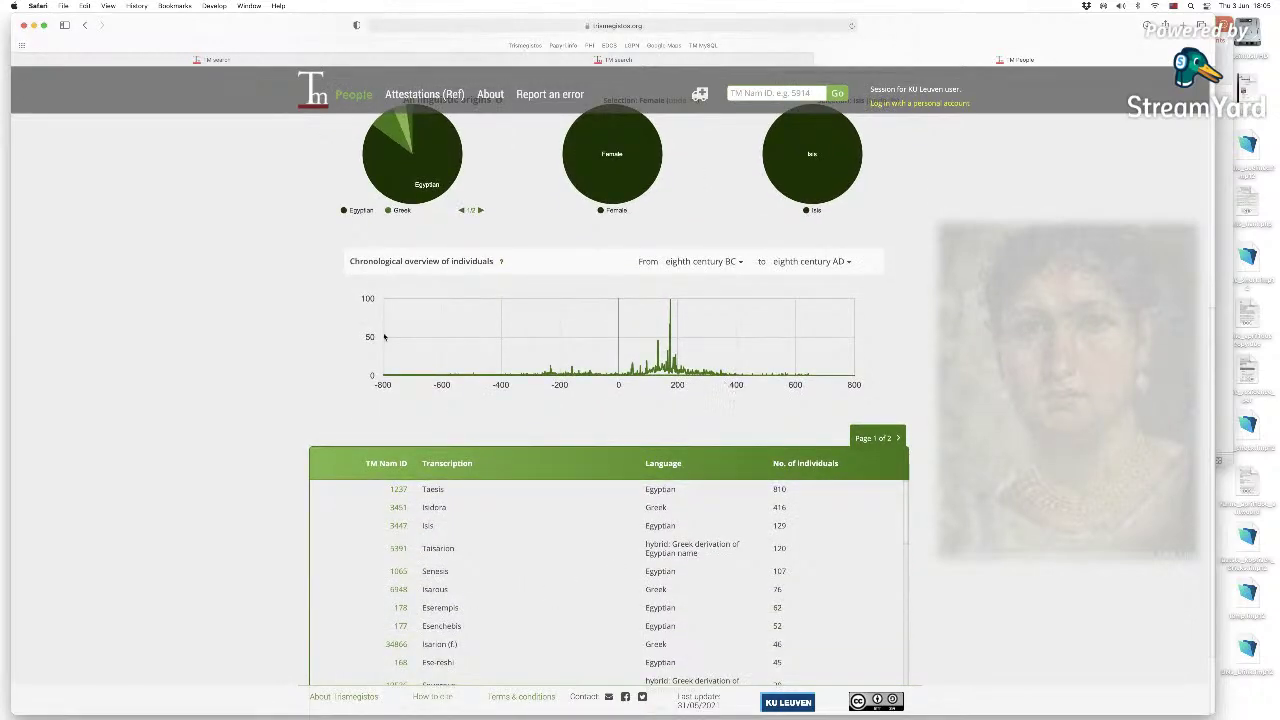
{"action": "scroll", "coordinate": [208, 330], "scroll_direction": "up", "scroll_amount": 7}
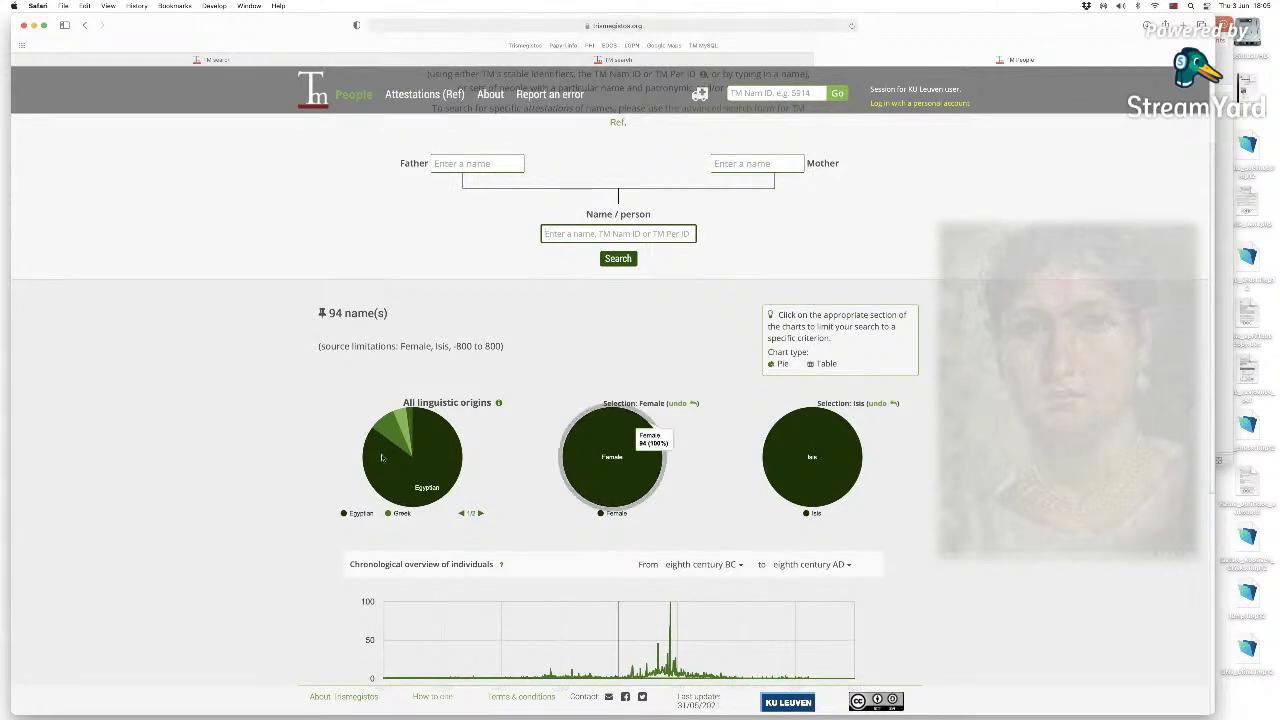
{"action": "scroll", "coordinate": [274, 431], "scroll_direction": "down", "scroll_amount": 3}
{"action": "scroll", "coordinate": [274, 431], "scroll_direction": "up", "scroll_amount": 2}
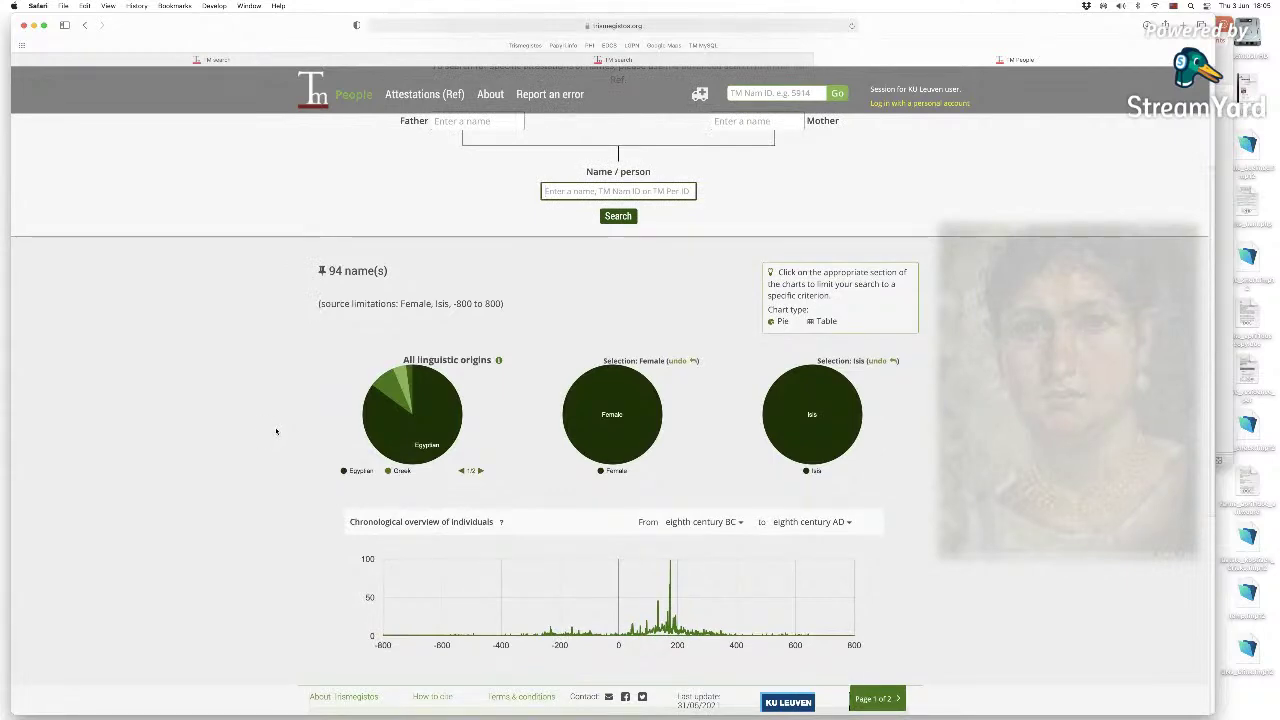
Use the name / person search to open the record of the name Neilos, TM Nam 4240.
{"action": "scroll", "coordinate": [276, 431], "scroll_direction": "up", "scroll_amount": 3}
{"action": "scroll", "coordinate": [761, 331], "scroll_direction": "up", "scroll_amount": 2}
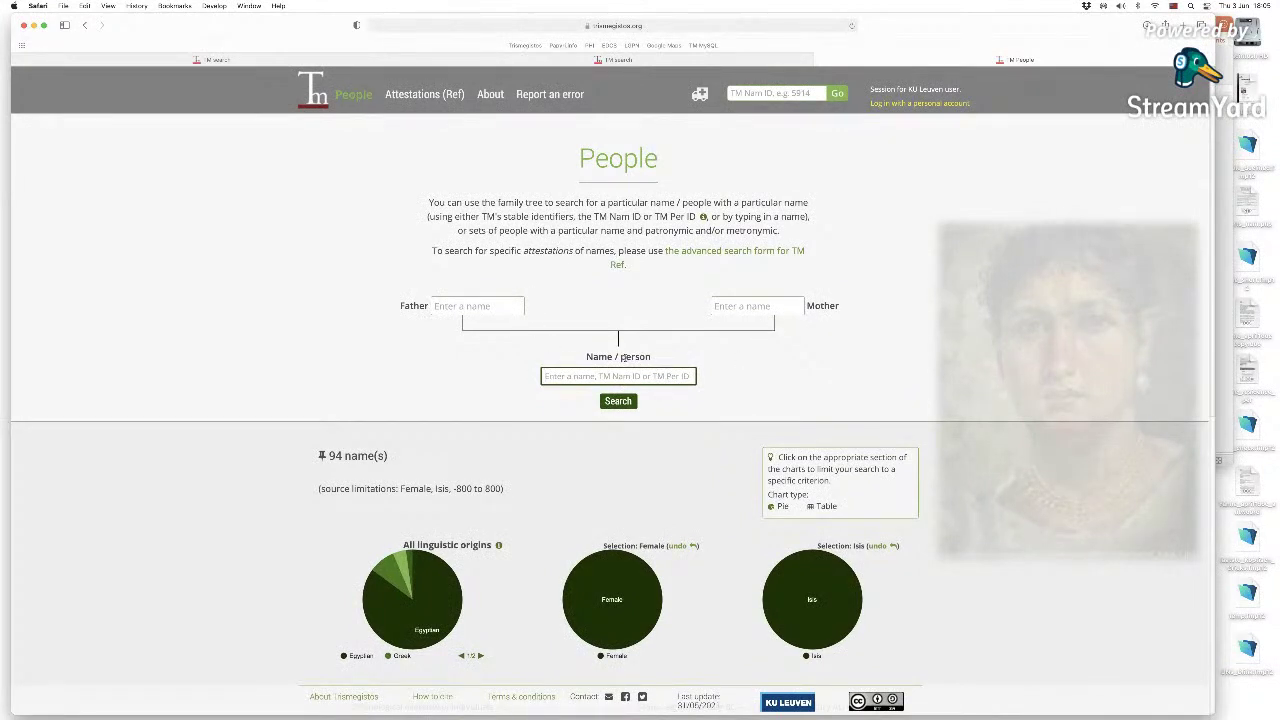
{"action": "left_click", "coordinate": [694, 378]}
{"action": "type", "text": "TM Nam 4240"}
{"action": "key", "text": "Return"}
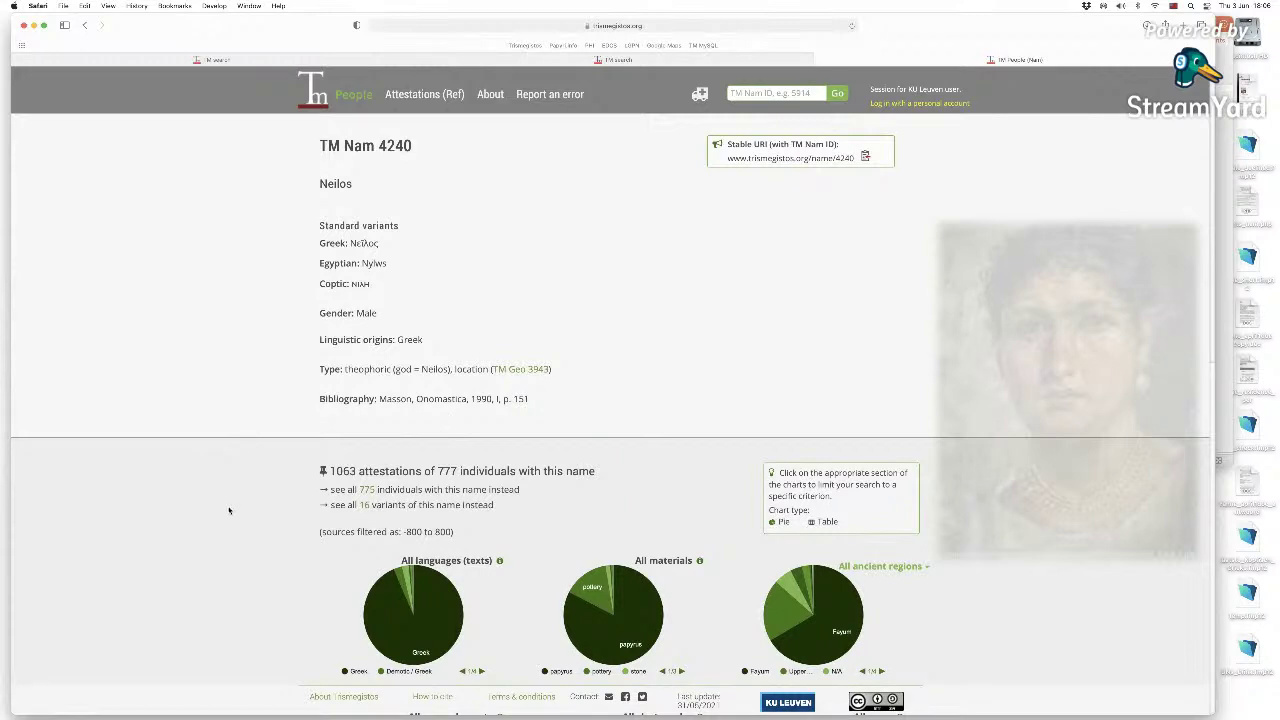
Examine the Neilos record's attestation charts, chronological graph and attestation table, including the name element and cluster role shares.
{"action": "scroll", "coordinate": [228, 510], "scroll_direction": "down", "scroll_amount": 5}
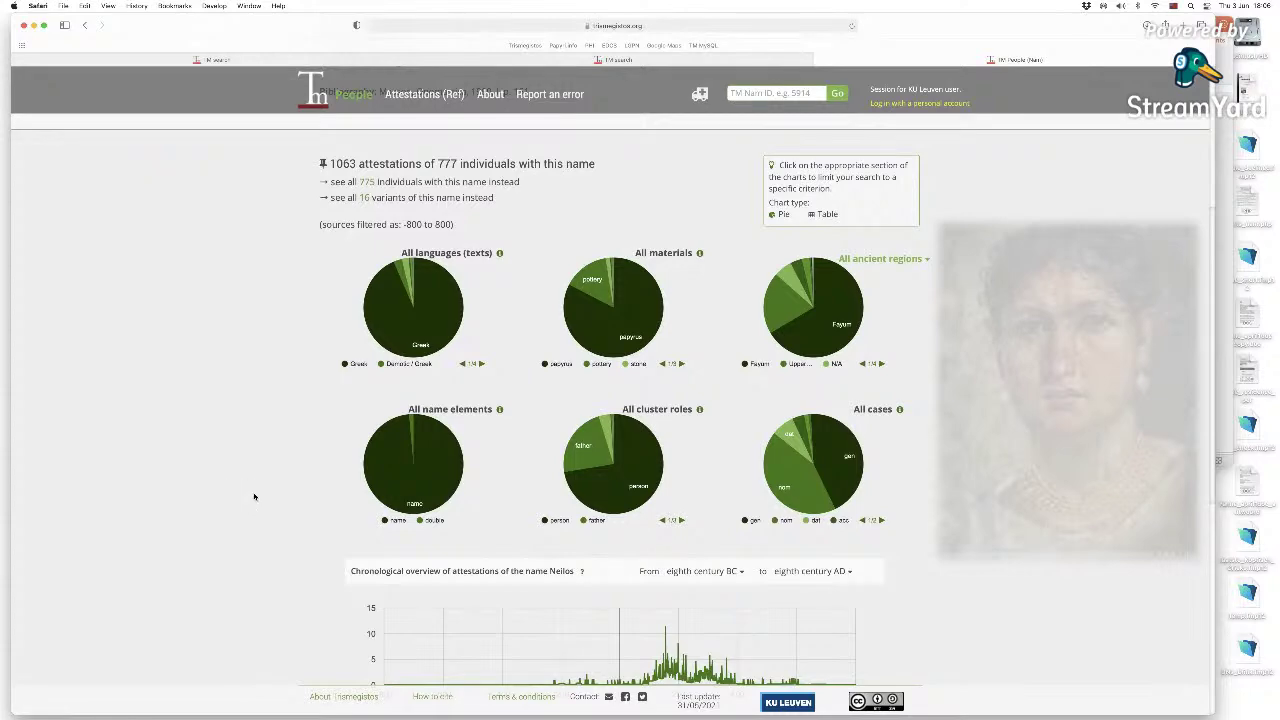
{"action": "scroll", "coordinate": [228, 465], "scroll_direction": "down", "scroll_amount": 5}
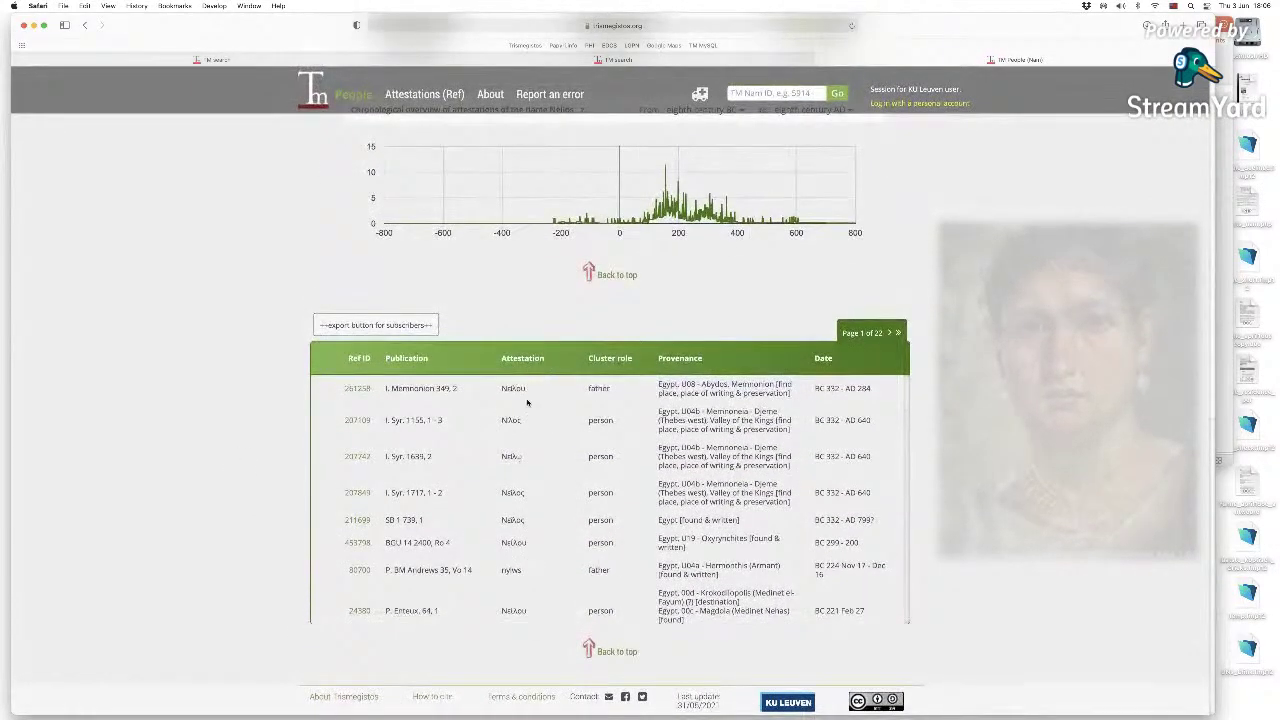
{"action": "scroll", "coordinate": [483, 530], "scroll_direction": "up", "scroll_amount": 7}
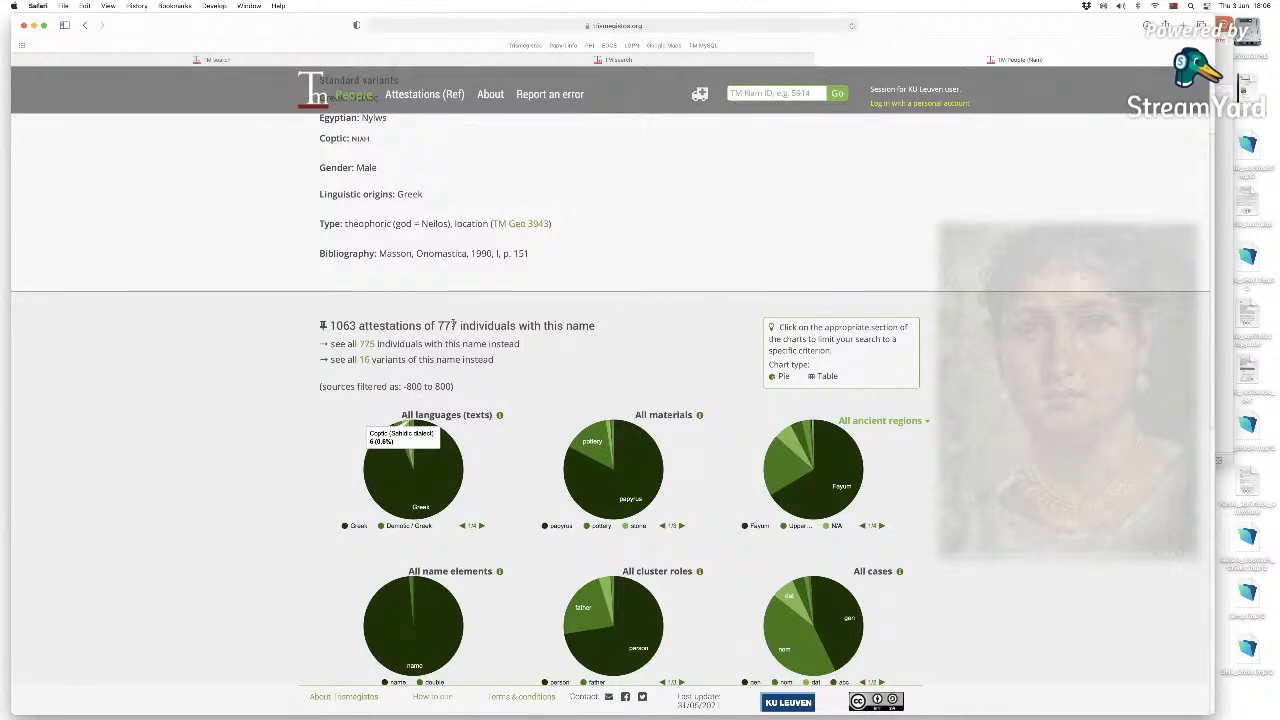
{"action": "scroll", "coordinate": [271, 371], "scroll_direction": "down", "scroll_amount": 10}
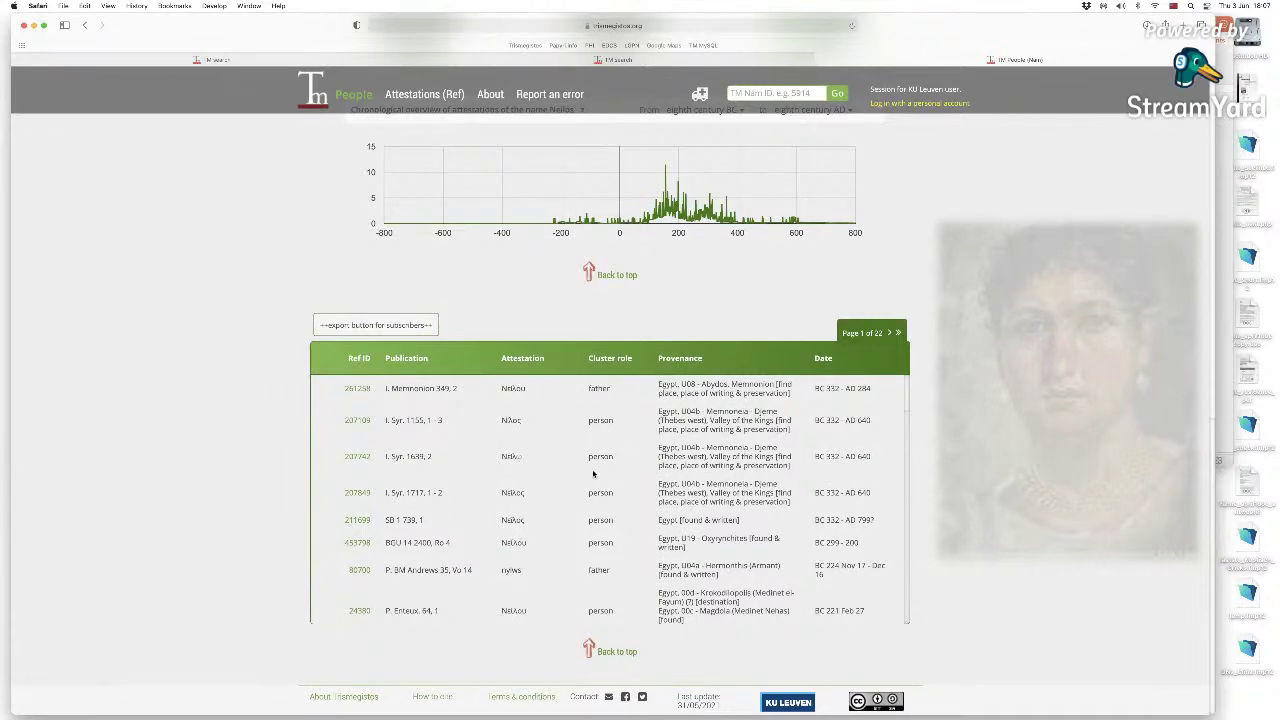
{"action": "scroll", "coordinate": [214, 414], "scroll_direction": "up", "scroll_amount": 10}
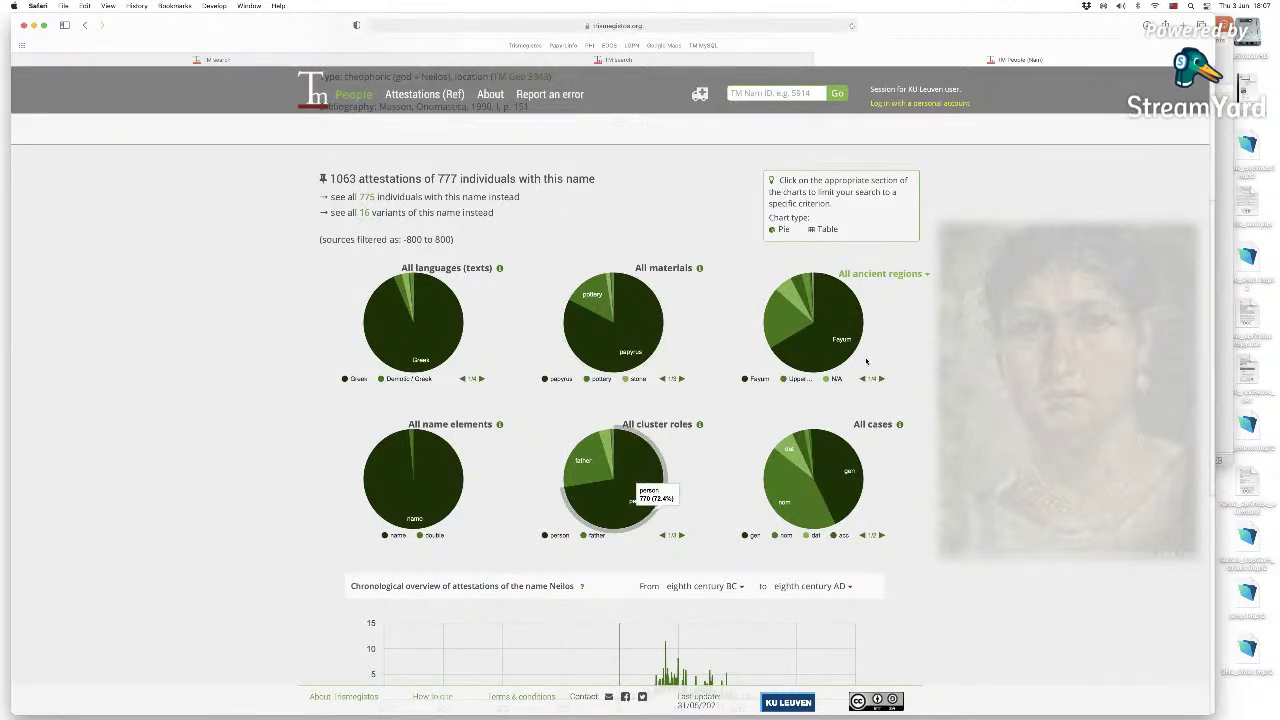
{"action": "mouse_move", "coordinate": [387, 477]}
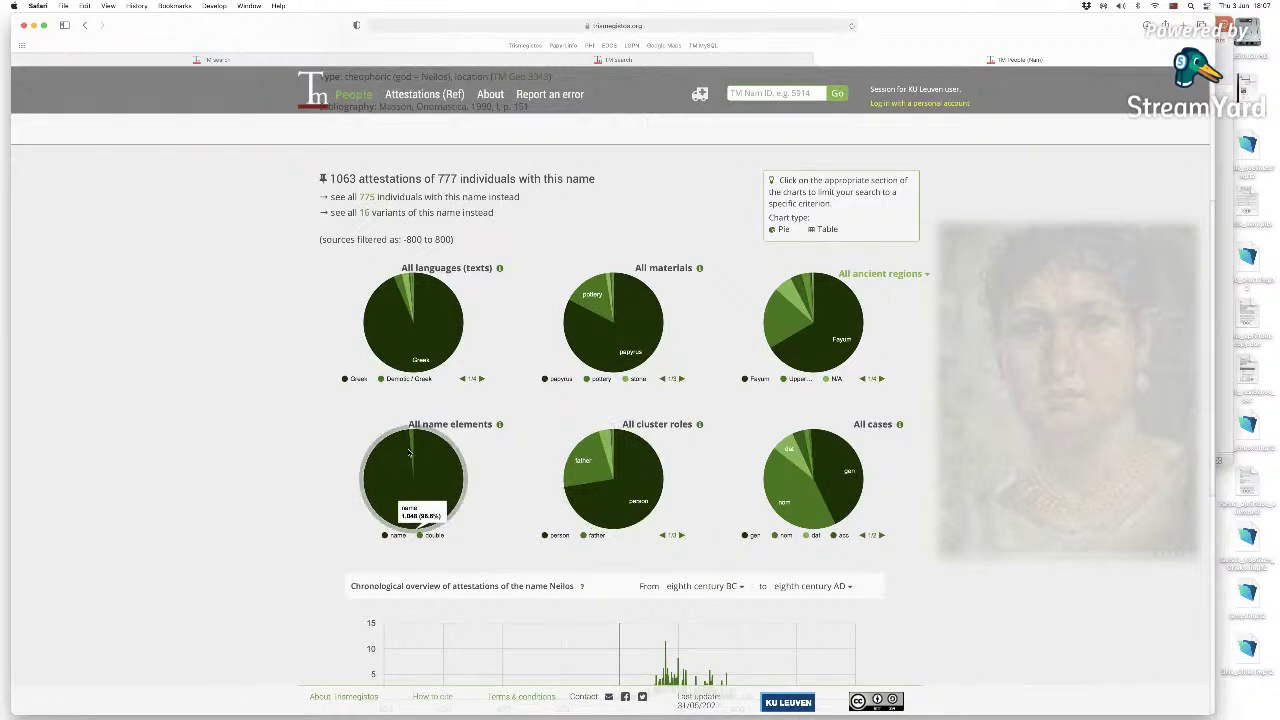
{"action": "mouse_move", "coordinate": [413, 447]}
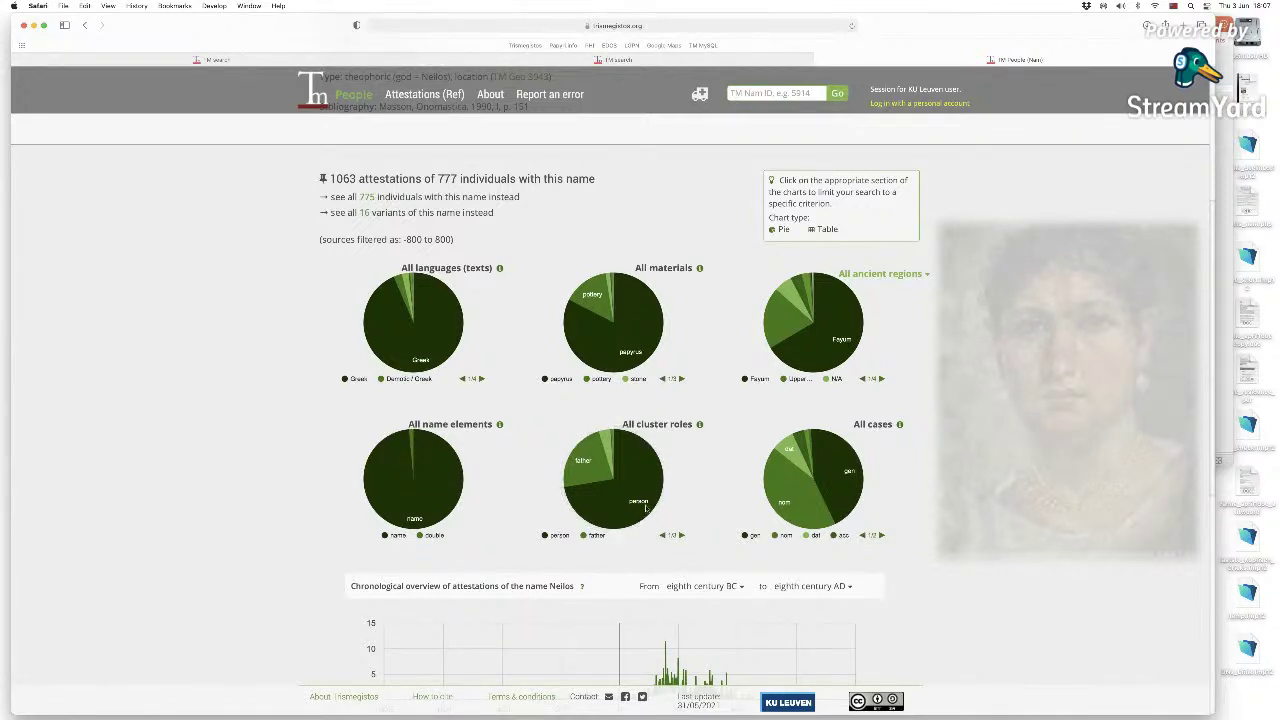
{"action": "mouse_move", "coordinate": [590, 493]}
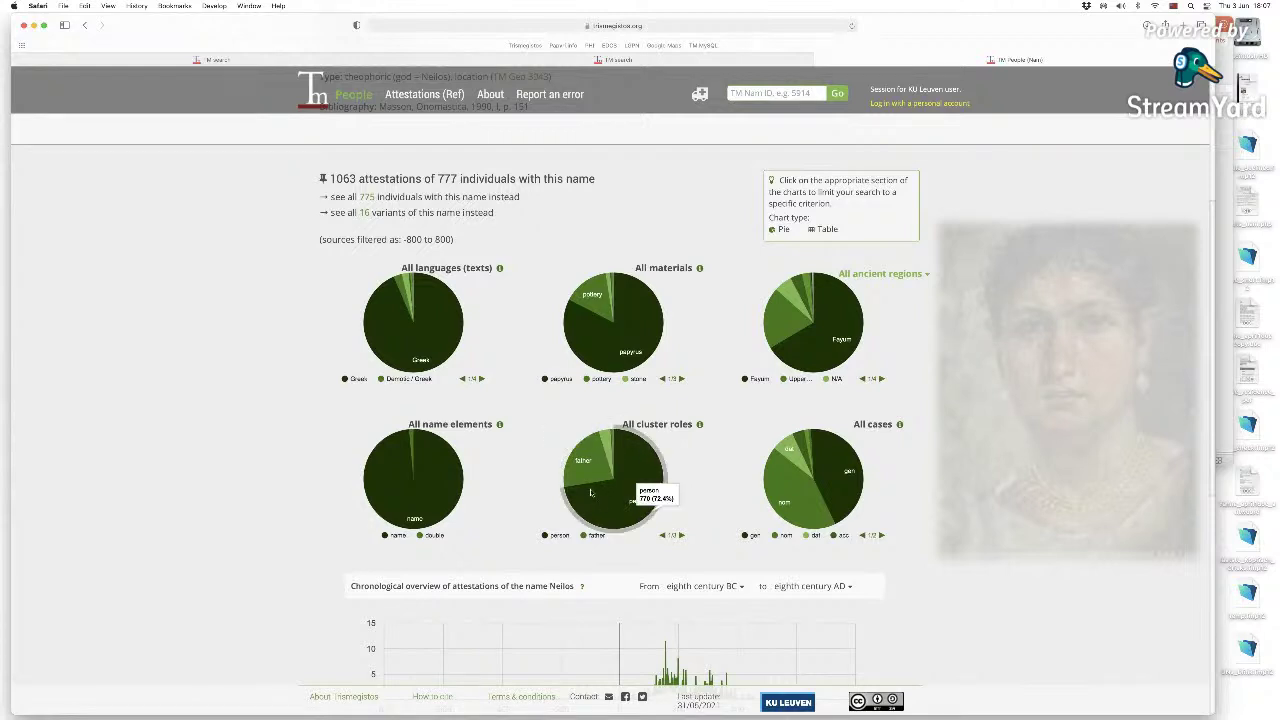
Limit the Neilos attestations to the cluster role father, and review the filtered charts and attestation table.
{"action": "mouse_move", "coordinate": [578, 468]}
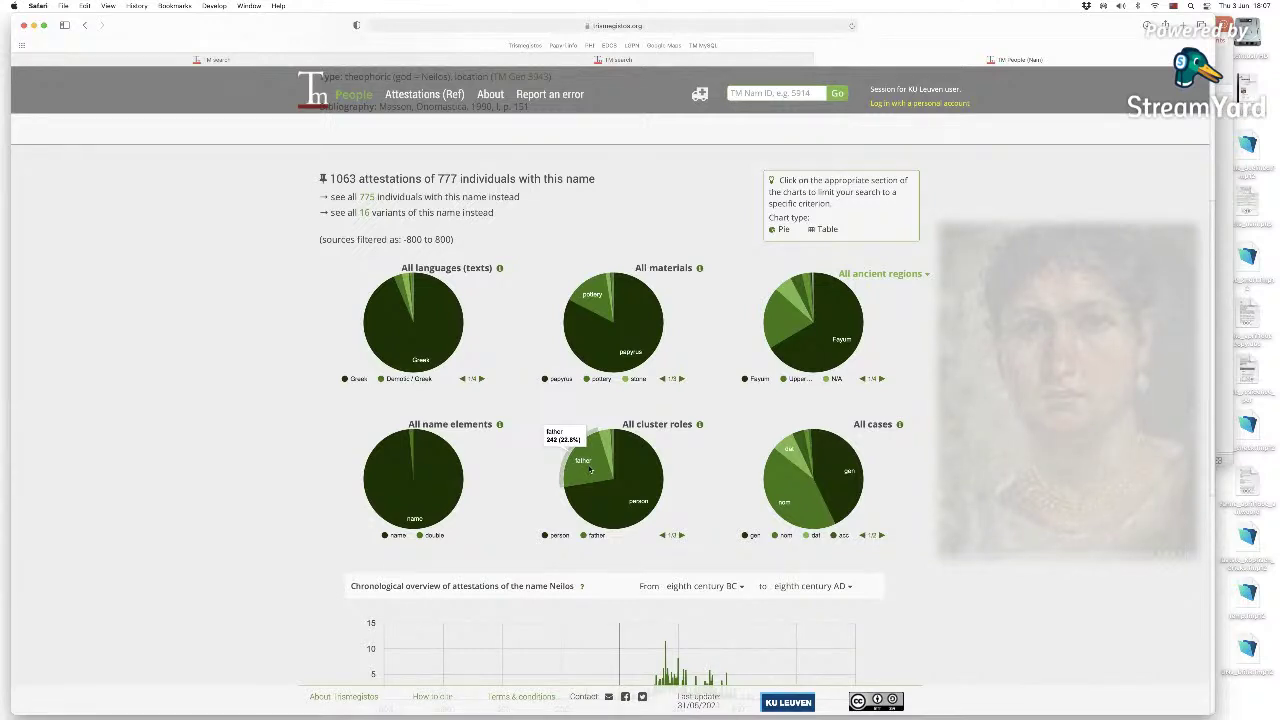
{"action": "left_click", "coordinate": [590, 470]}
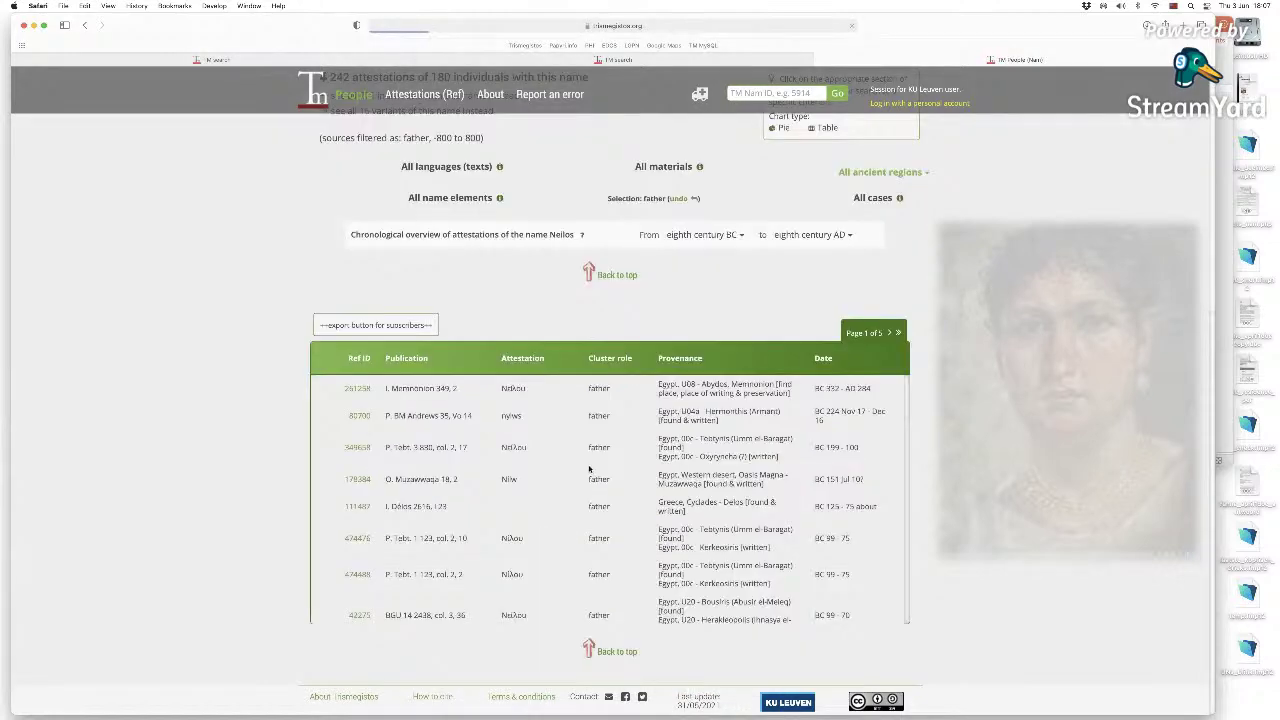
{"action": "scroll", "coordinate": [1064, 512], "scroll_direction": "down", "scroll_amount": 3}
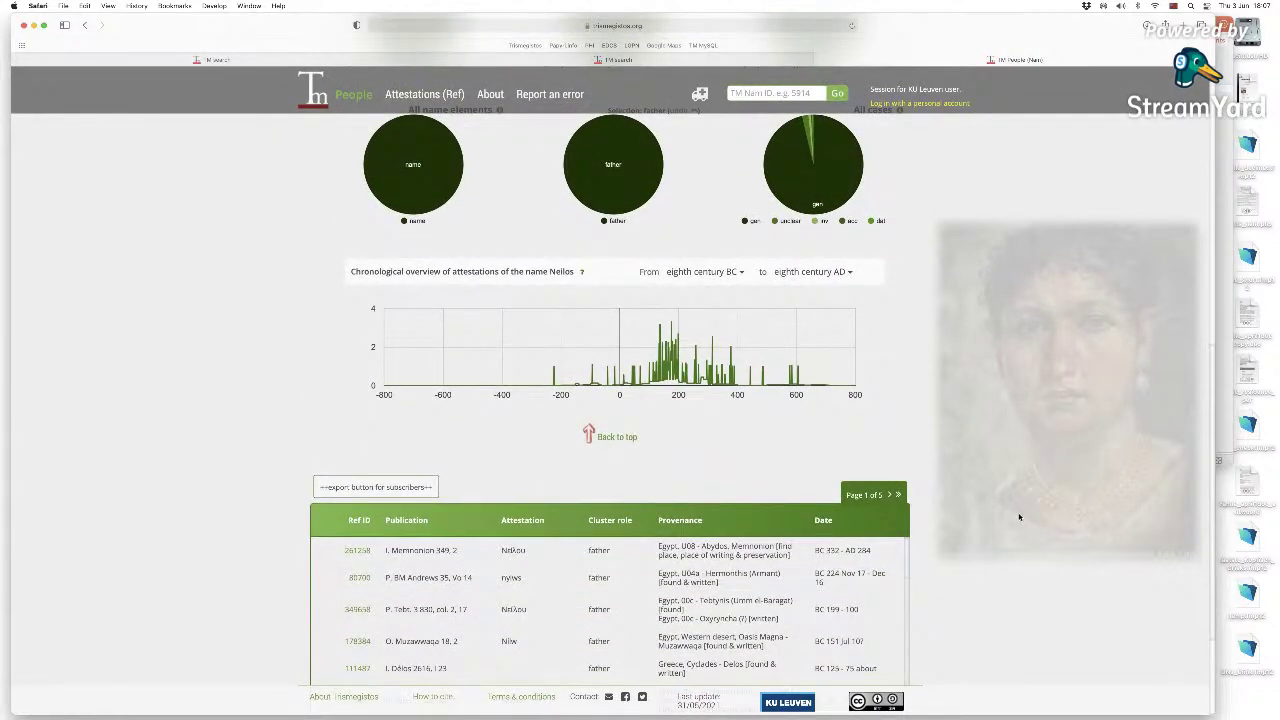
{"action": "scroll", "coordinate": [1019, 517], "scroll_direction": "up", "scroll_amount": 10}
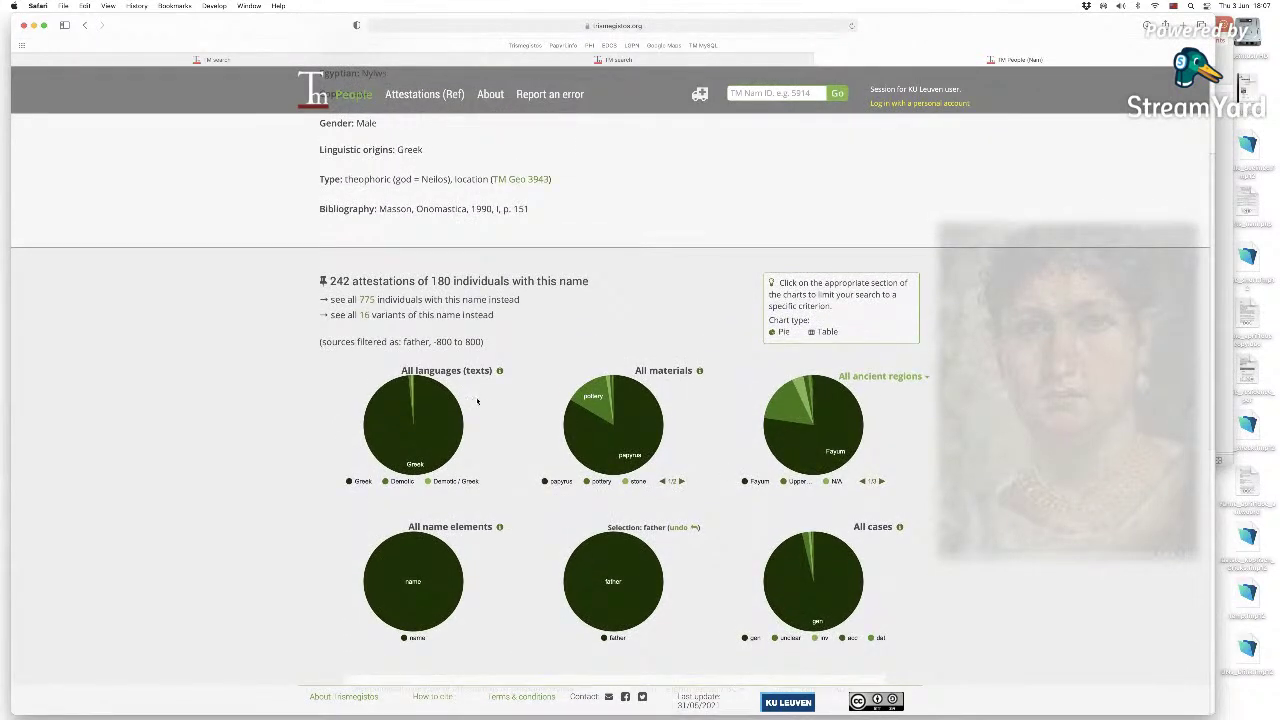
Show all individuals named Neilos instead of the attestations, and review their chronological graph and list.
{"action": "left_click", "coordinate": [368, 300]}
{"action": "scroll", "coordinate": [249, 368], "scroll_direction": "down", "scroll_amount": 2}
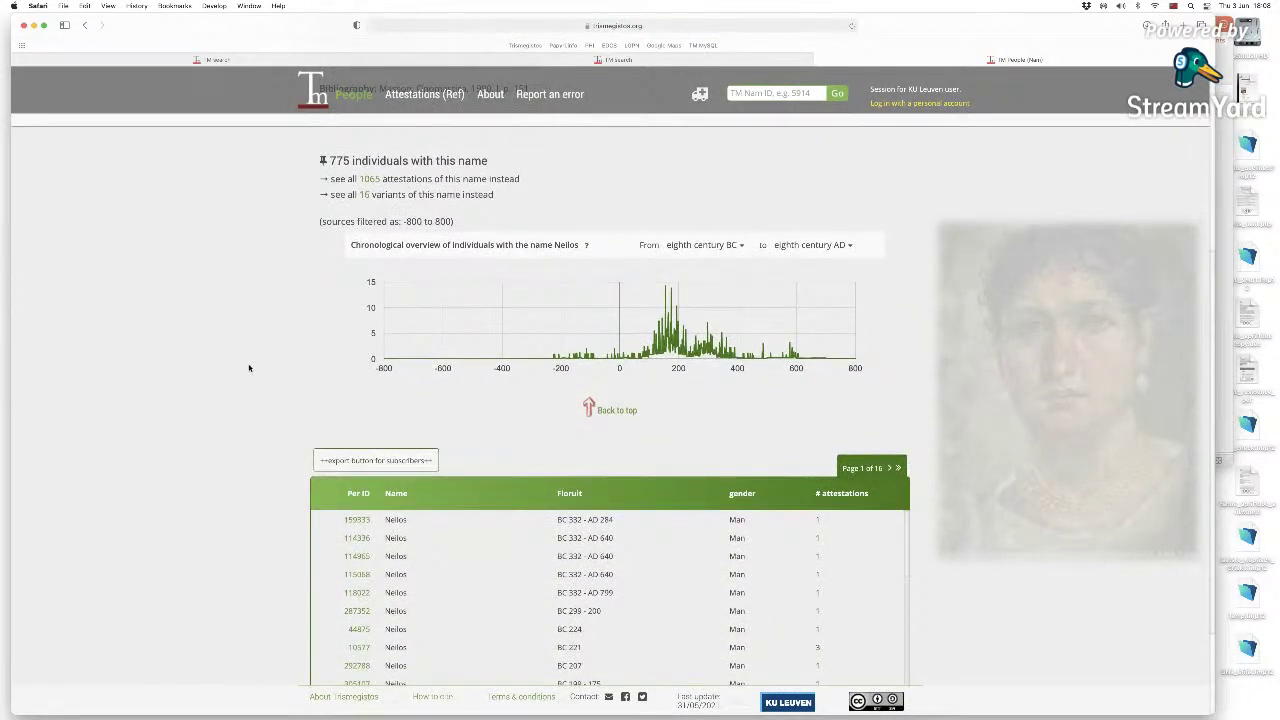
{"action": "scroll", "coordinate": [249, 368], "scroll_direction": "down", "scroll_amount": 2}
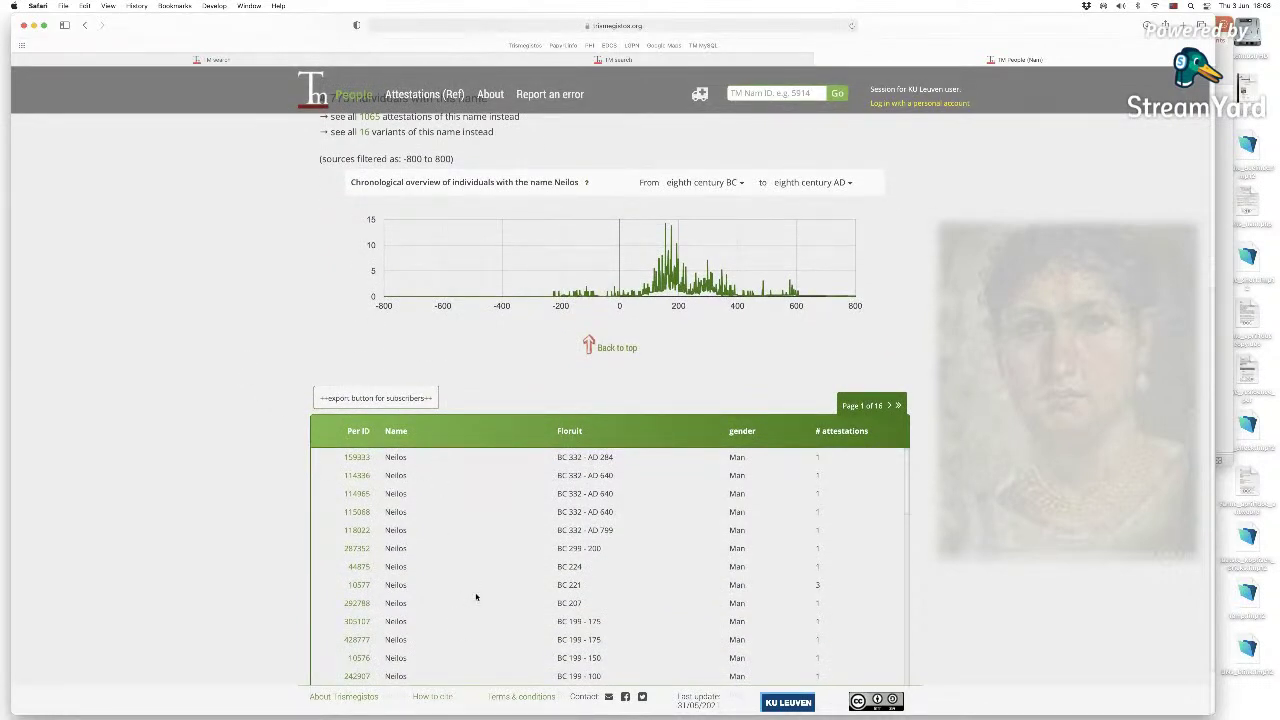
{"action": "scroll", "coordinate": [477, 597], "scroll_direction": "up", "scroll_amount": 2}
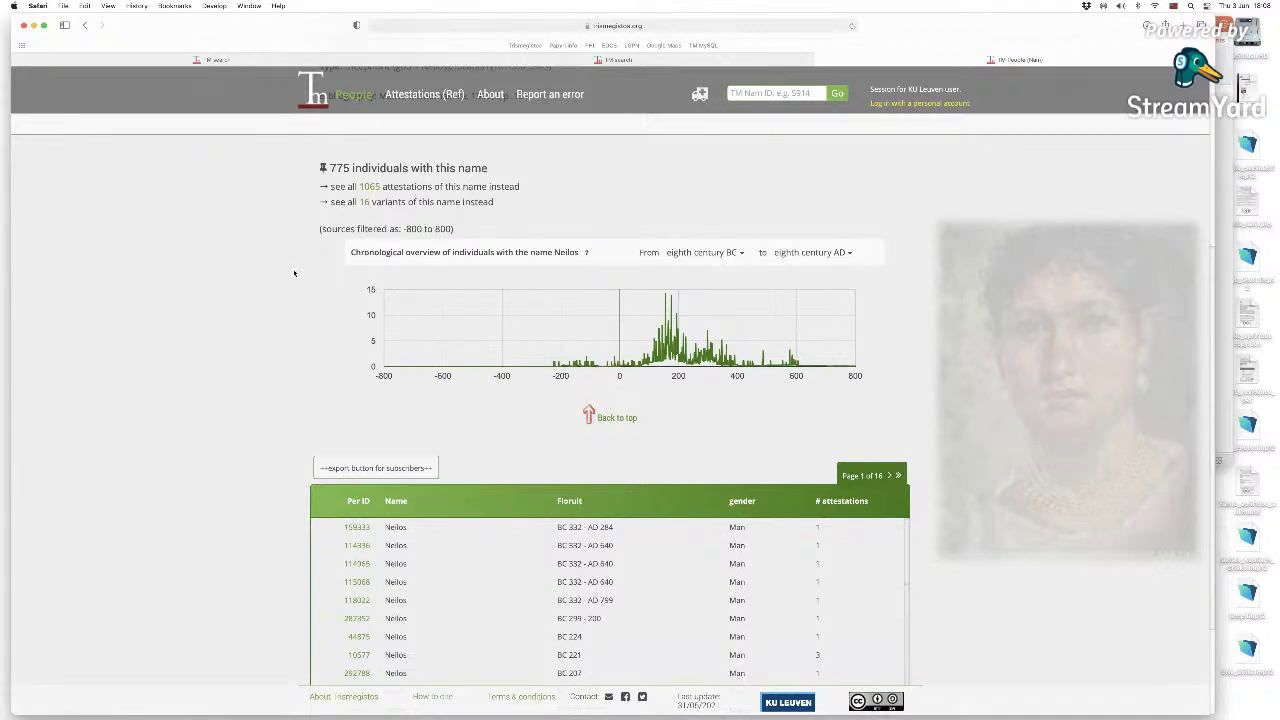
{"action": "scroll", "coordinate": [284, 271], "scroll_direction": "up", "scroll_amount": 2}
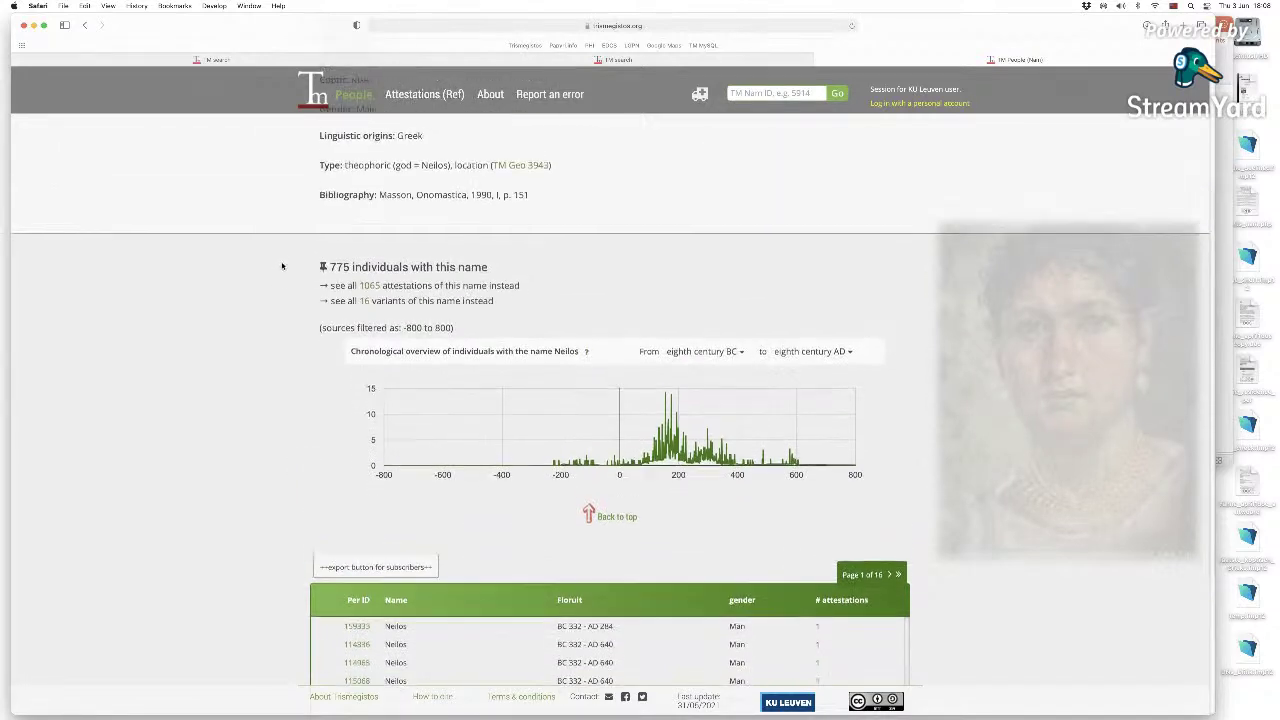
Show all variants of the name Neilos, and review the standard variants and the language and variant charts.
{"action": "left_click", "coordinate": [366, 311]}
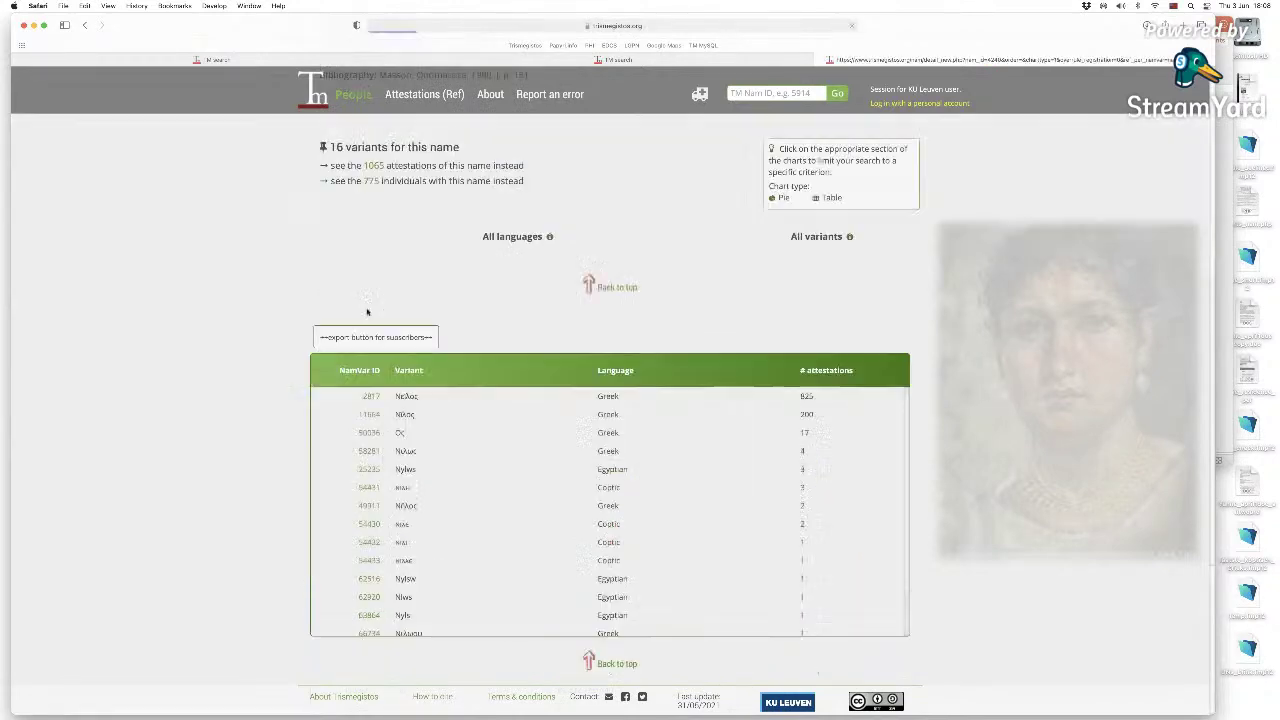
{"action": "scroll", "coordinate": [304, 319], "scroll_direction": "up", "scroll_amount": 2}
{"action": "scroll", "coordinate": [304, 319], "scroll_direction": "up", "scroll_amount": 2}
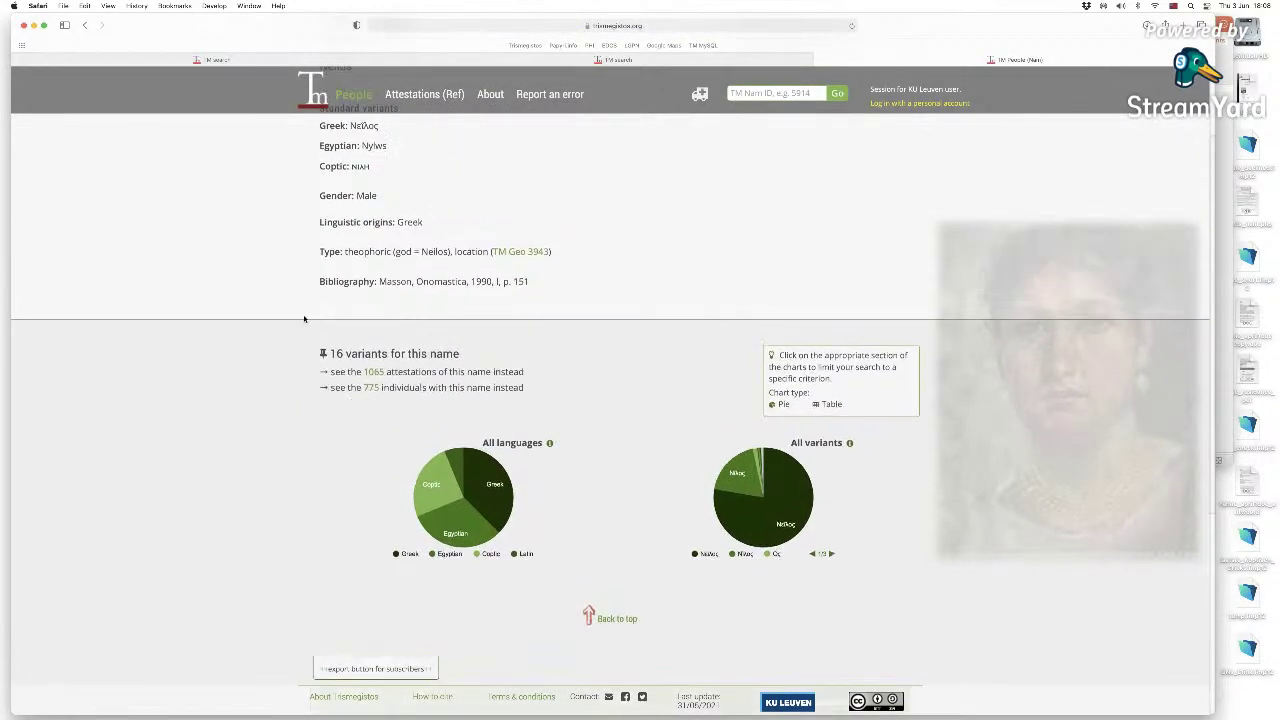
{"action": "scroll", "coordinate": [367, 135], "scroll_direction": "up", "scroll_amount": 2}
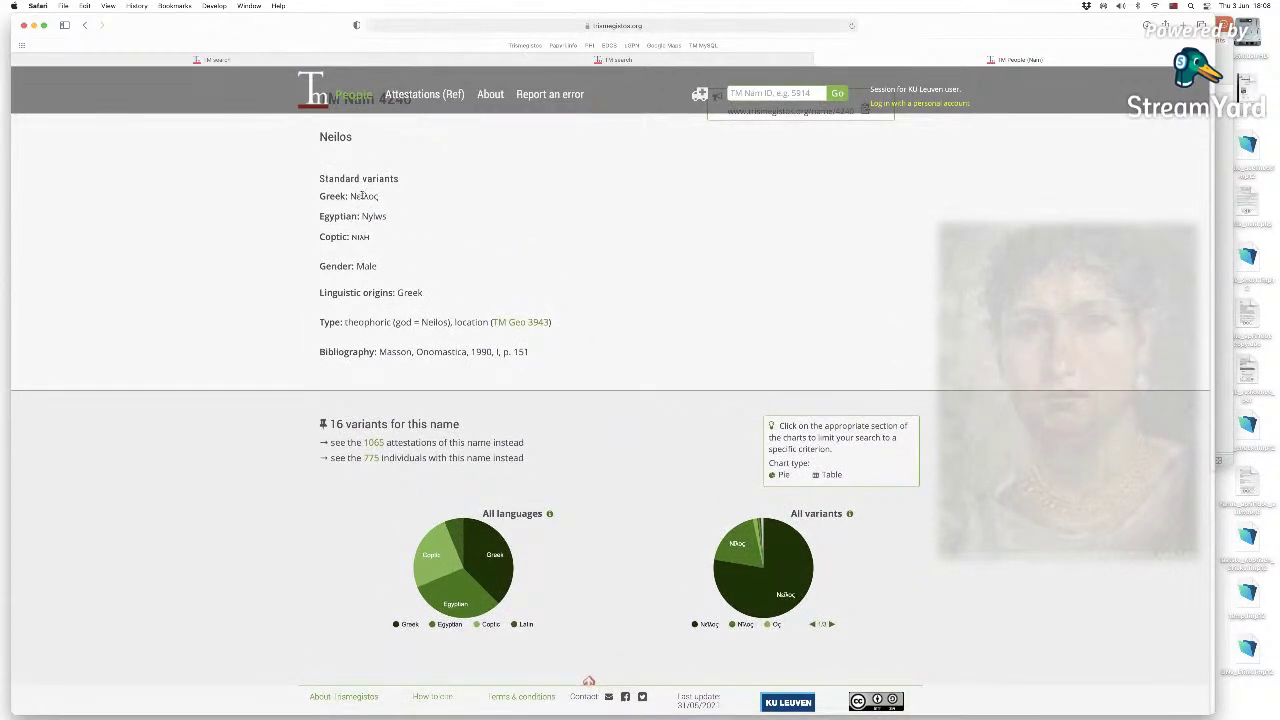
{"action": "scroll", "coordinate": [475, 332], "scroll_direction": "down", "scroll_amount": 2}
{"action": "mouse_move", "coordinate": [728, 466]}
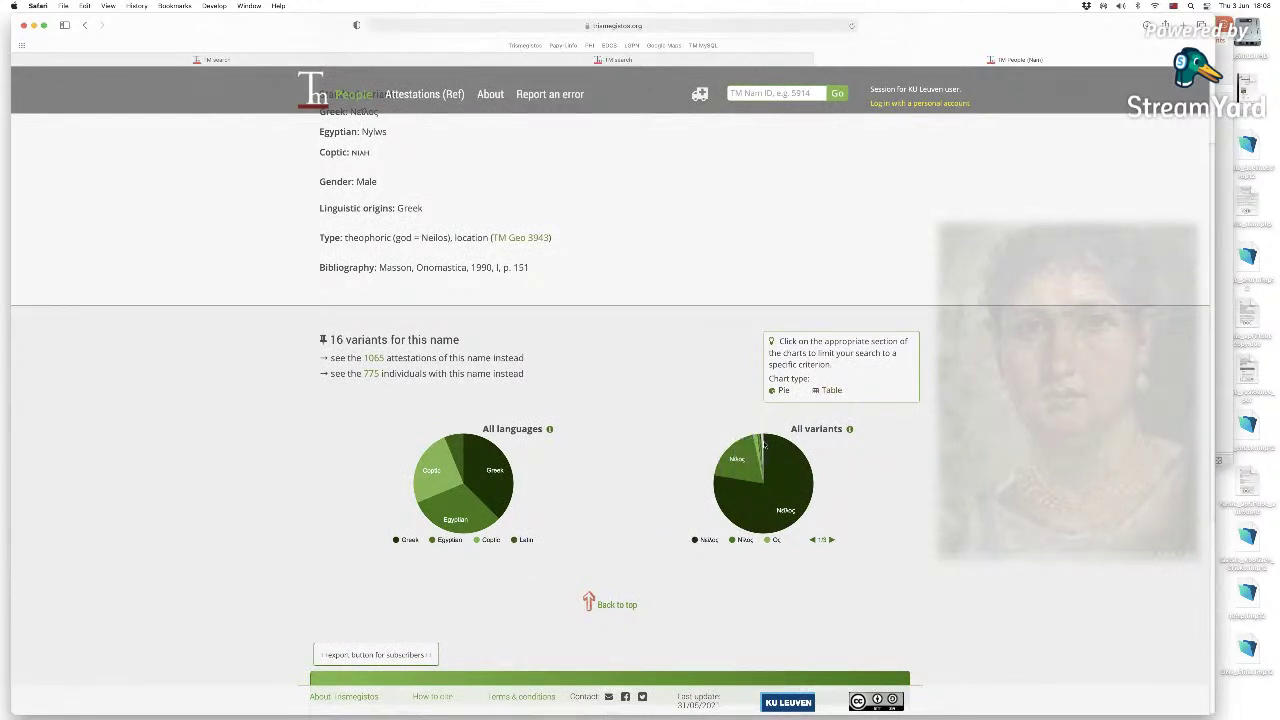
Set the chart type to Table for the Neilos variants and go through the language and variant frequencies.
{"action": "left_click", "coordinate": [830, 391]}
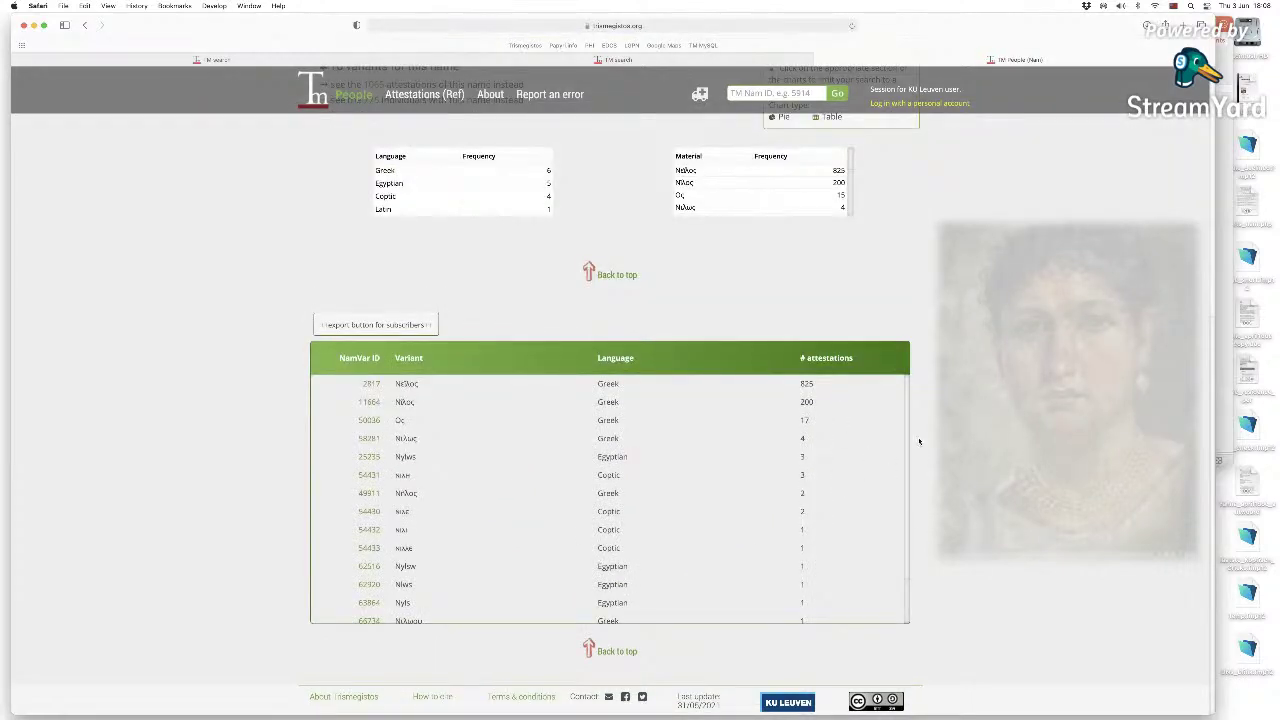
{"action": "scroll", "coordinate": [950, 420], "scroll_direction": "up", "scroll_amount": 3}
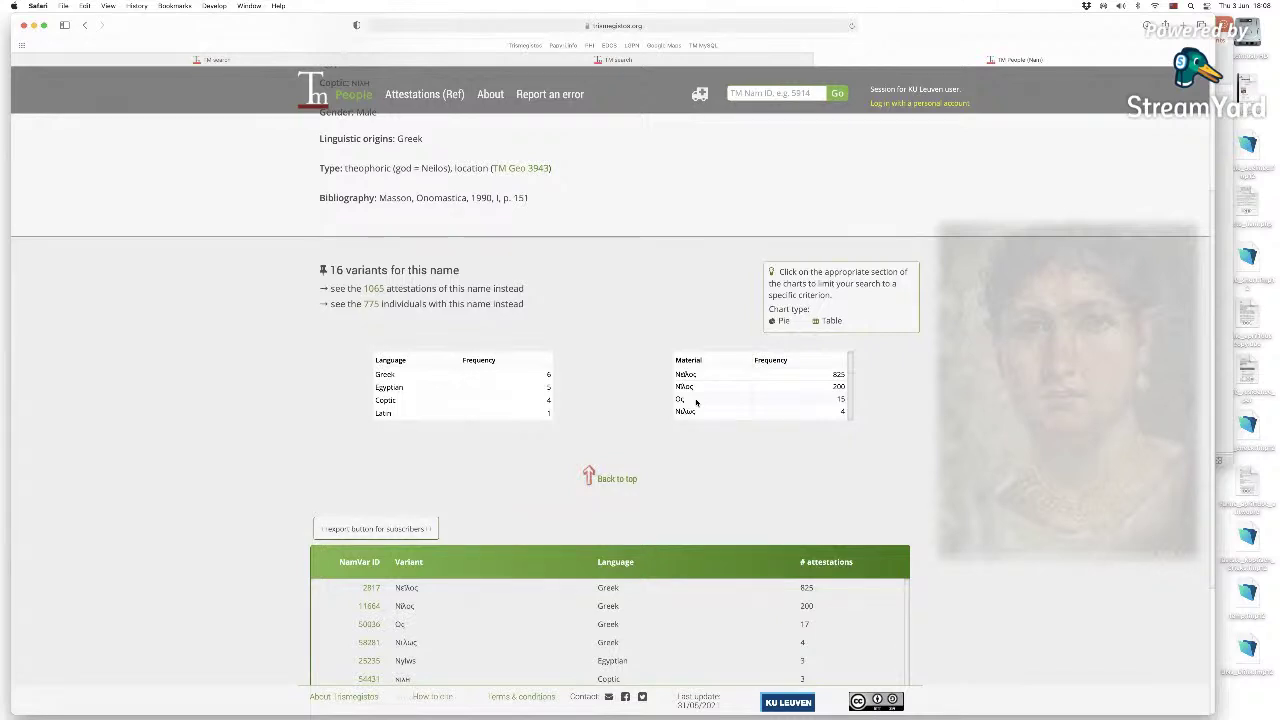
{"action": "scroll", "coordinate": [696, 402], "scroll_direction": "down", "scroll_amount": 1}
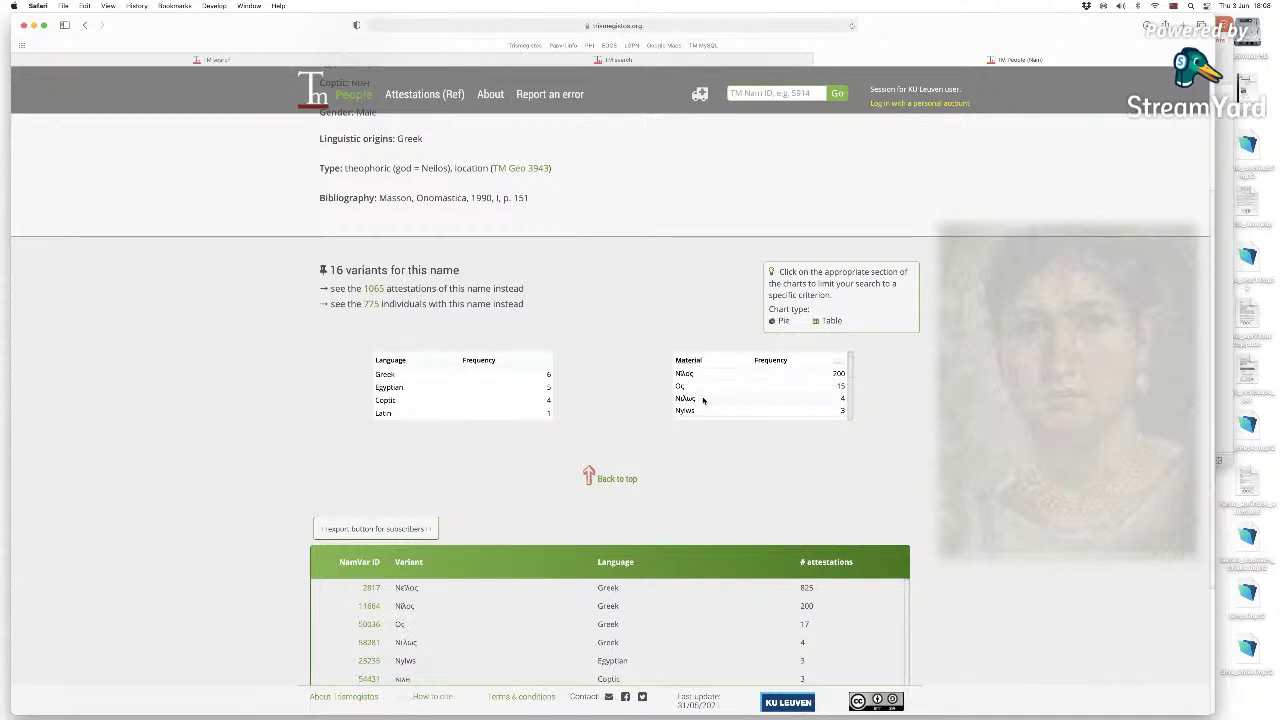
{"action": "scroll", "coordinate": [708, 393], "scroll_direction": "down", "scroll_amount": 2}
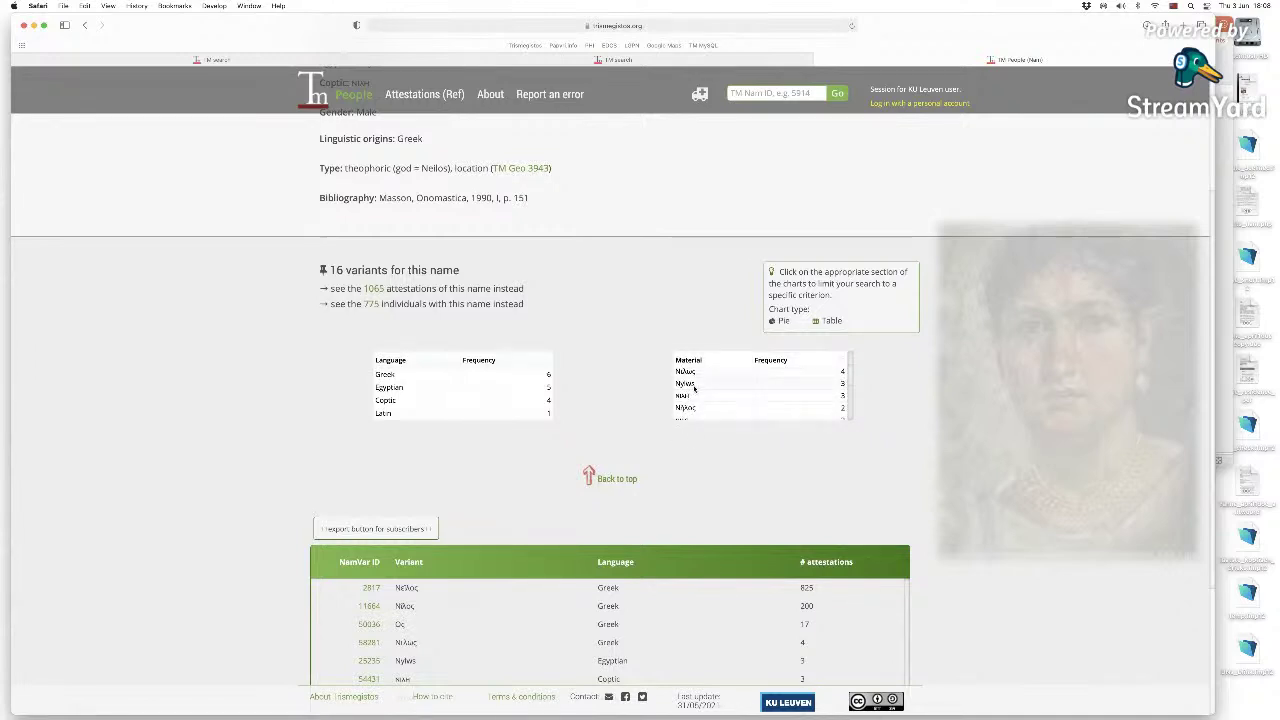
{"action": "scroll", "coordinate": [699, 410], "scroll_direction": "down", "scroll_amount": 2}
{"action": "scroll", "coordinate": [699, 410], "scroll_direction": "down", "scroll_amount": 3}
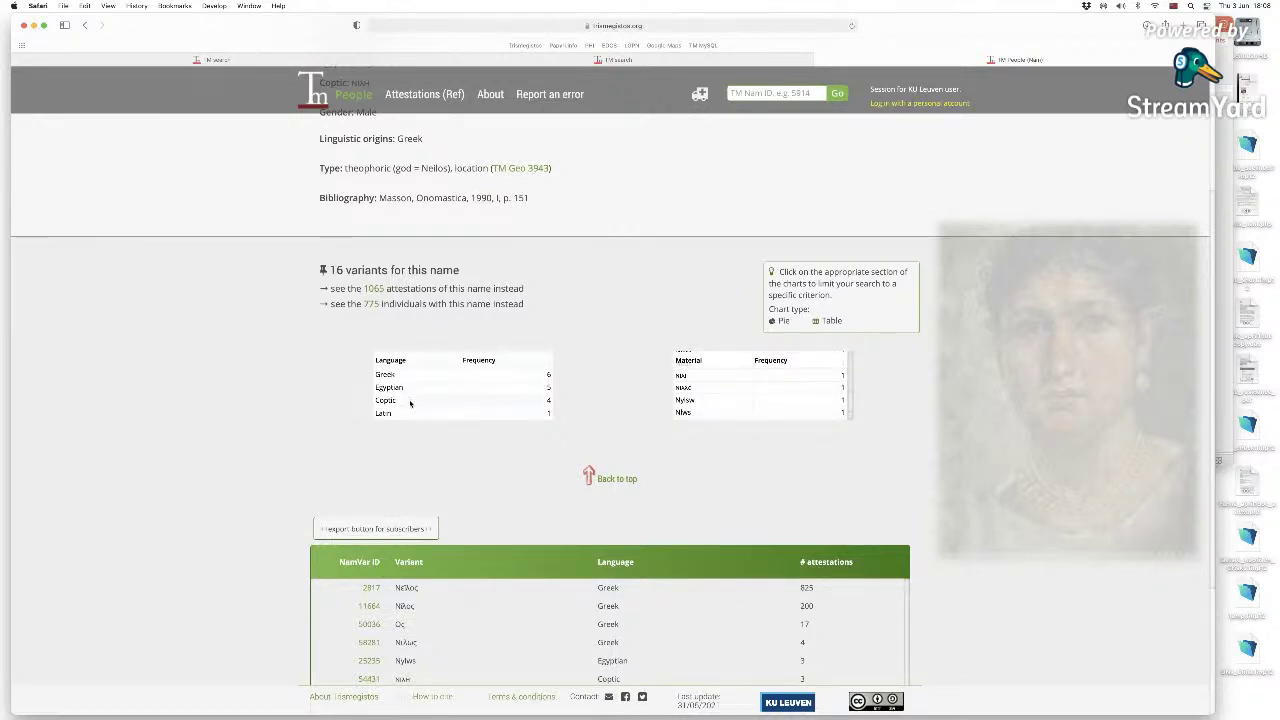
Go through the list of Neilos variants, try to open the details of NamVar ID 49911, and return to the name page.
{"action": "scroll", "coordinate": [282, 455], "scroll_direction": "down", "scroll_amount": 3}
{"action": "scroll", "coordinate": [437, 491], "scroll_direction": "down", "scroll_amount": 2}
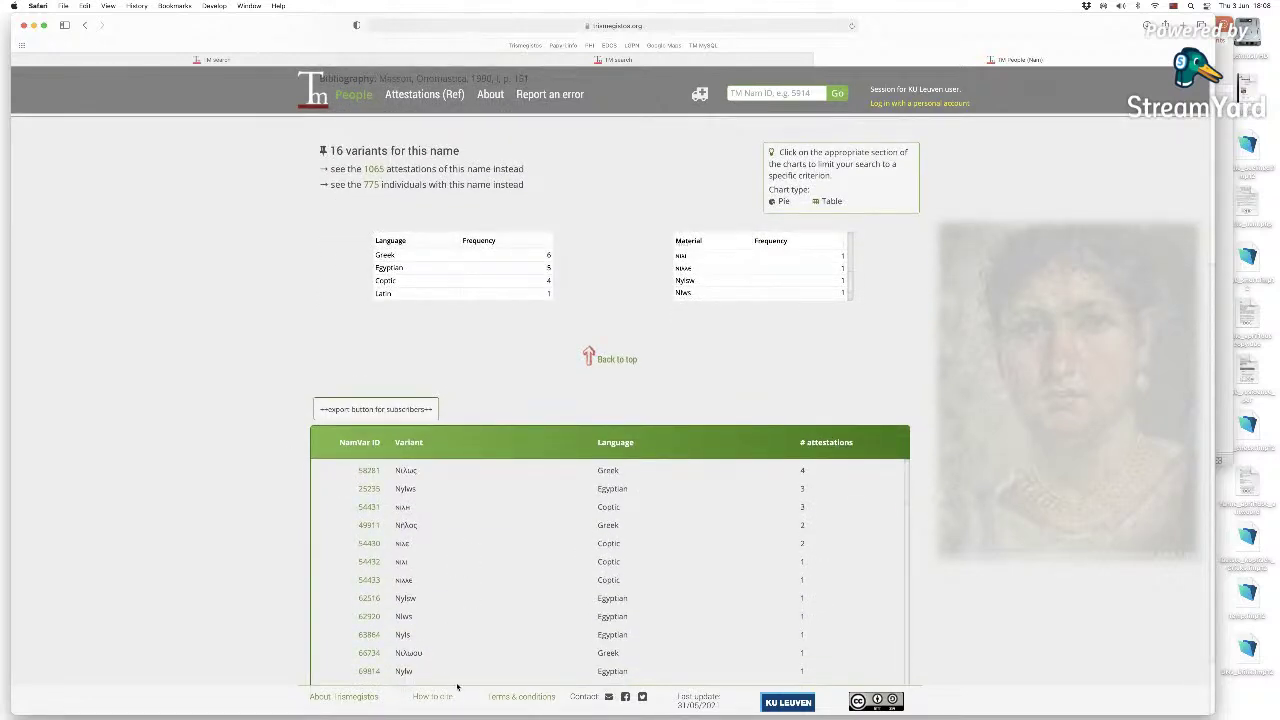
{"action": "left_click", "coordinate": [369, 525]}
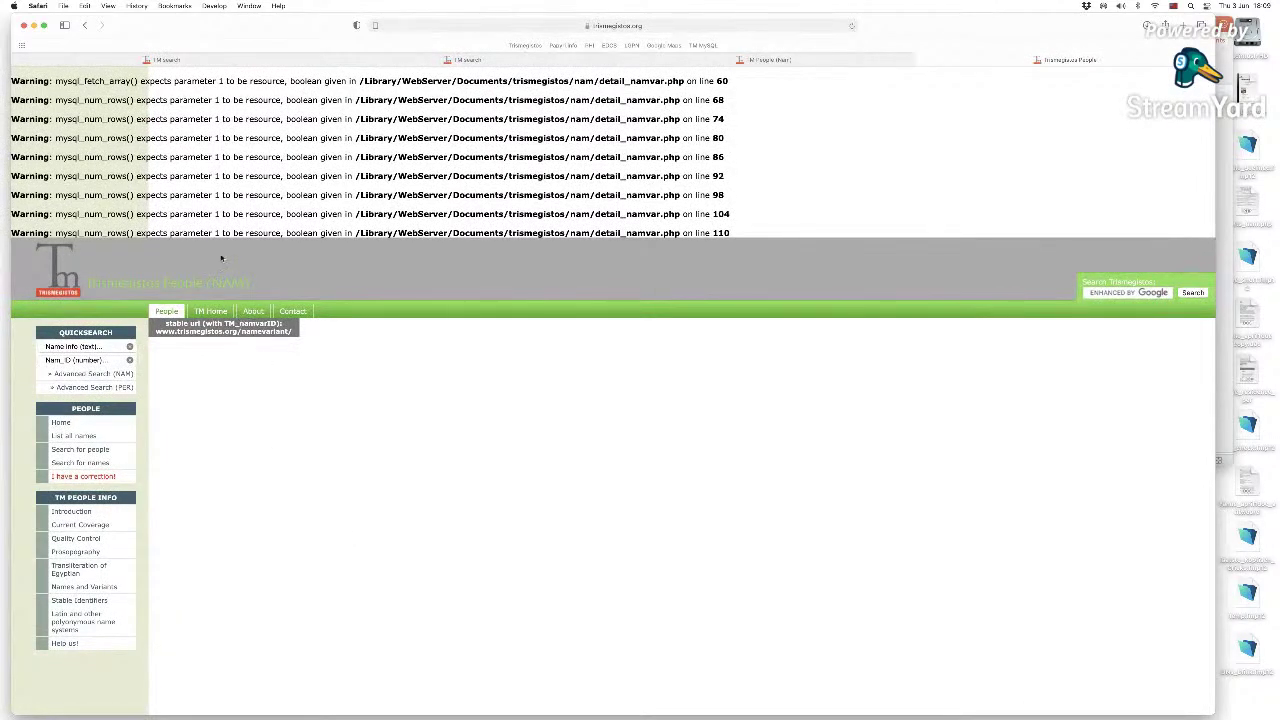
{"action": "left_click", "coordinate": [84, 25]}
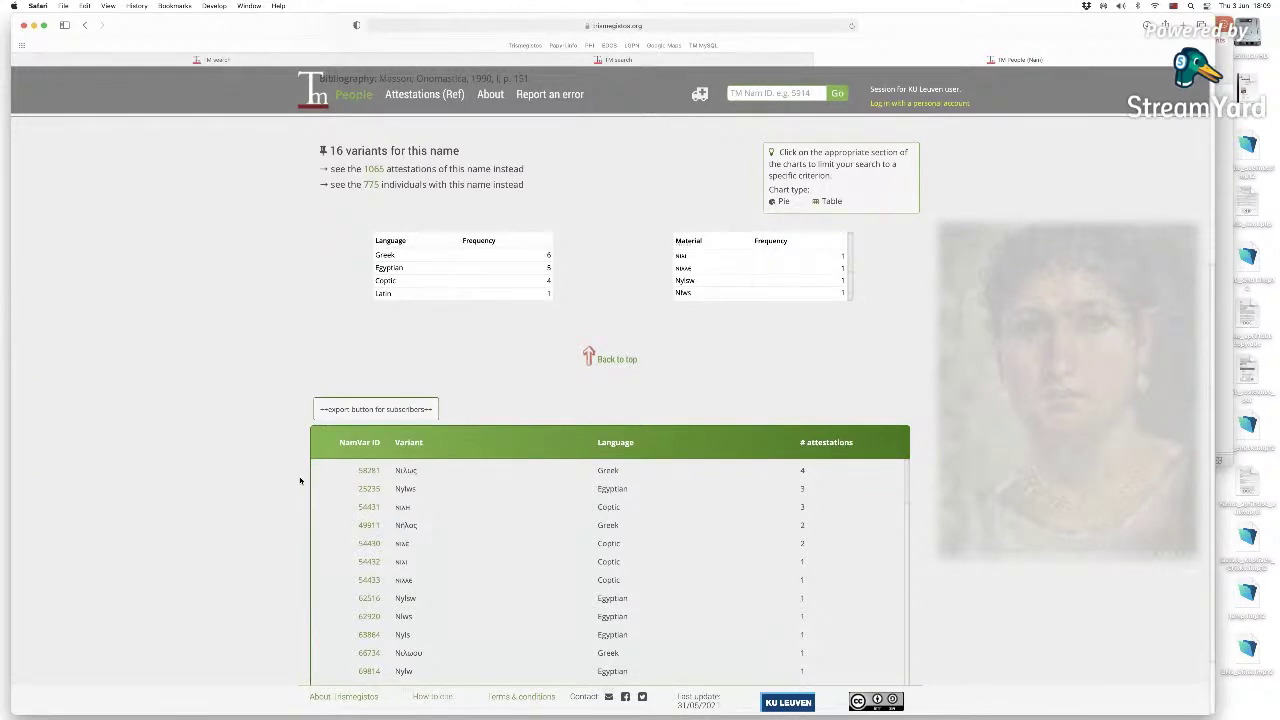
{"action": "scroll", "coordinate": [301, 481], "scroll_direction": "up", "scroll_amount": 5}
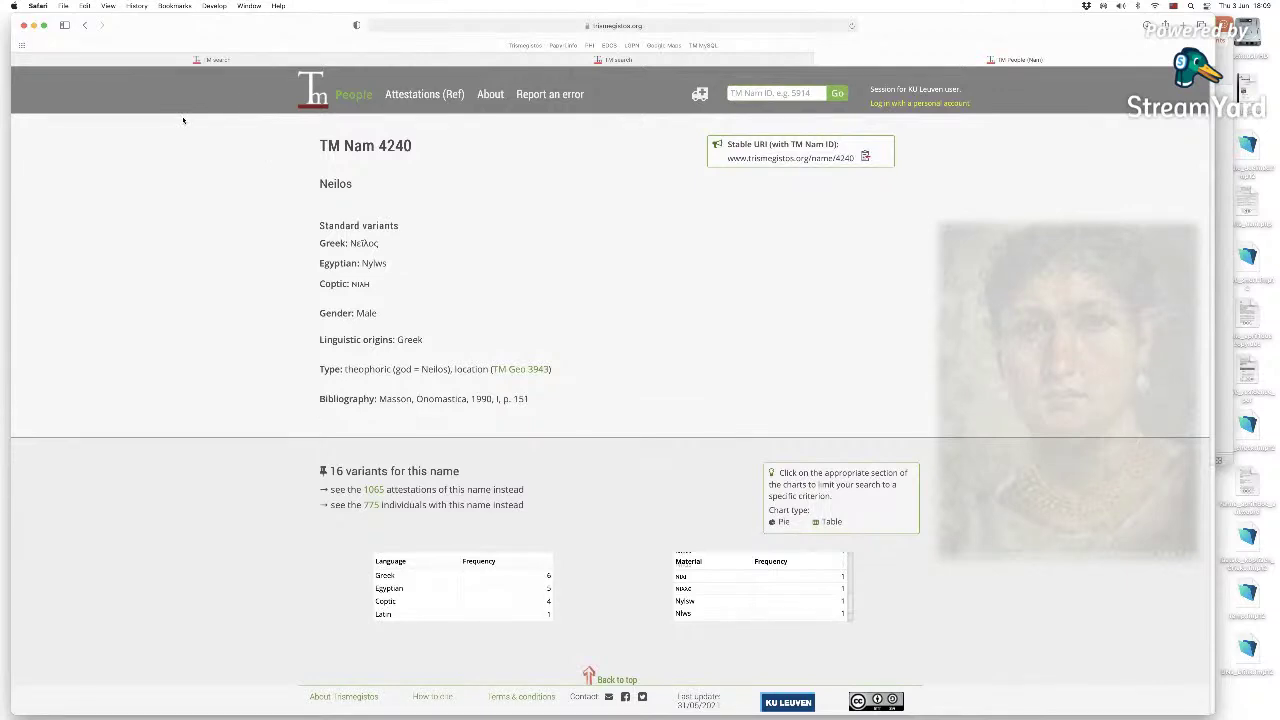
{"action": "left_click", "coordinate": [355, 94]}
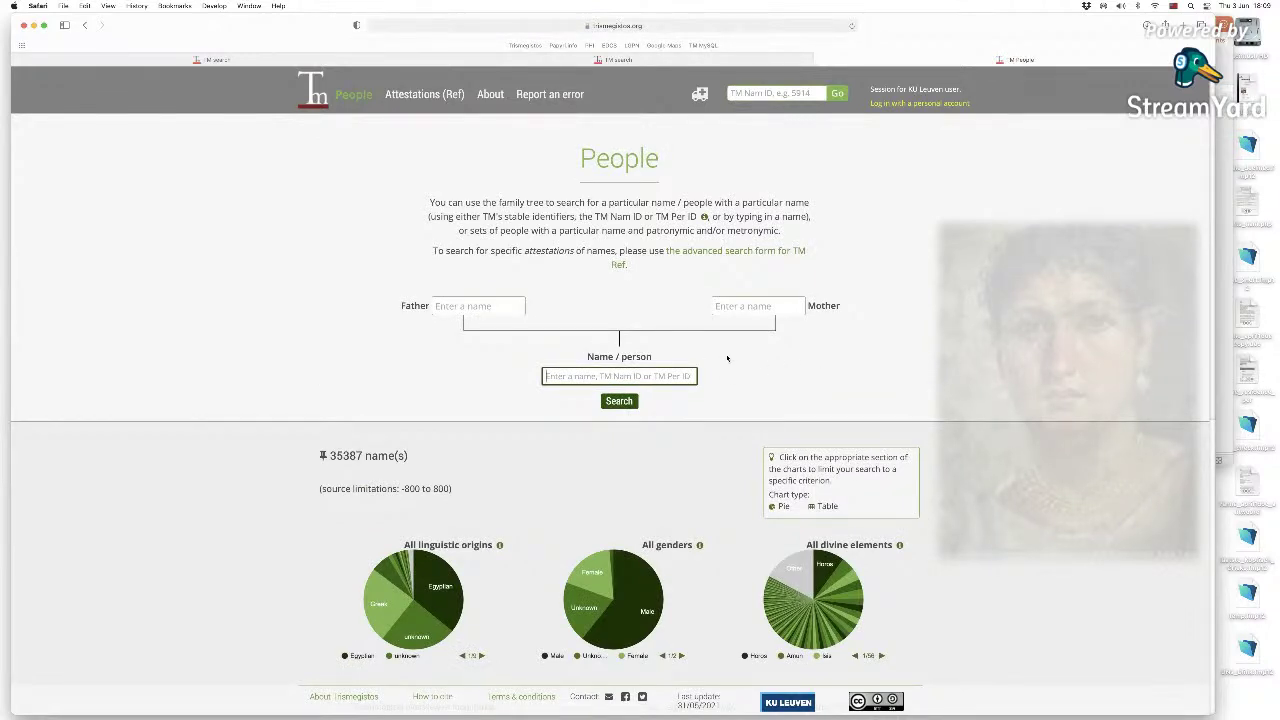
{"action": "type", "text": "TM Per ID, e.g. "}
{"action": "type", "text": "7512"}
{"action": "key", "text": "Return"}
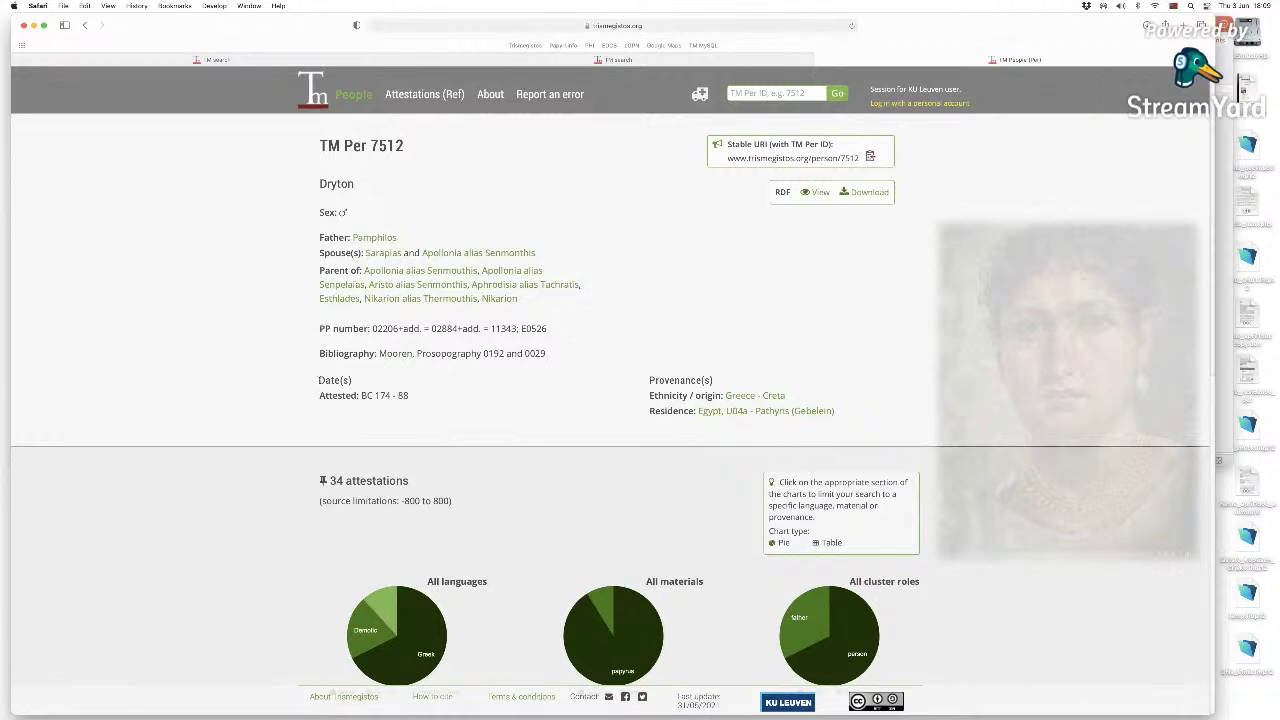
{"action": "scroll", "coordinate": [307, 407], "scroll_direction": "down", "scroll_amount": 5}
{"action": "scroll", "coordinate": [309, 406], "scroll_direction": "up", "scroll_amount": 5}
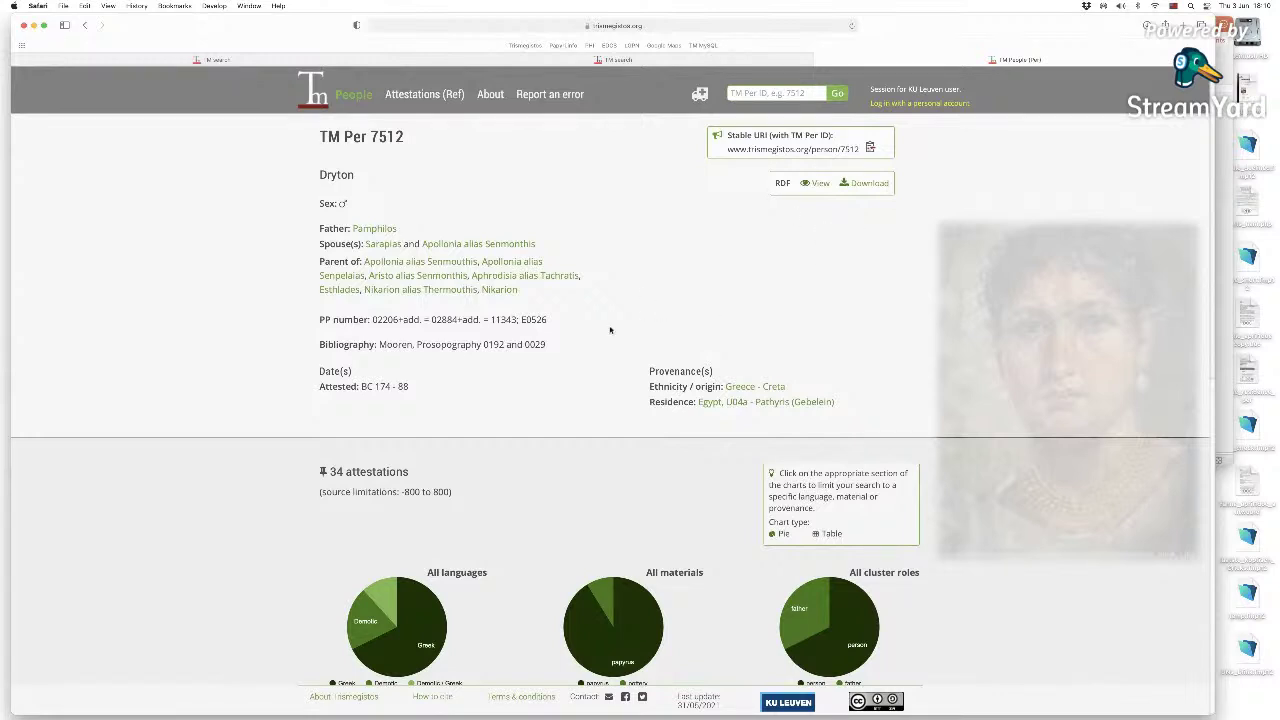
{"action": "scroll", "coordinate": [238, 485], "scroll_direction": "down", "scroll_amount": 5}
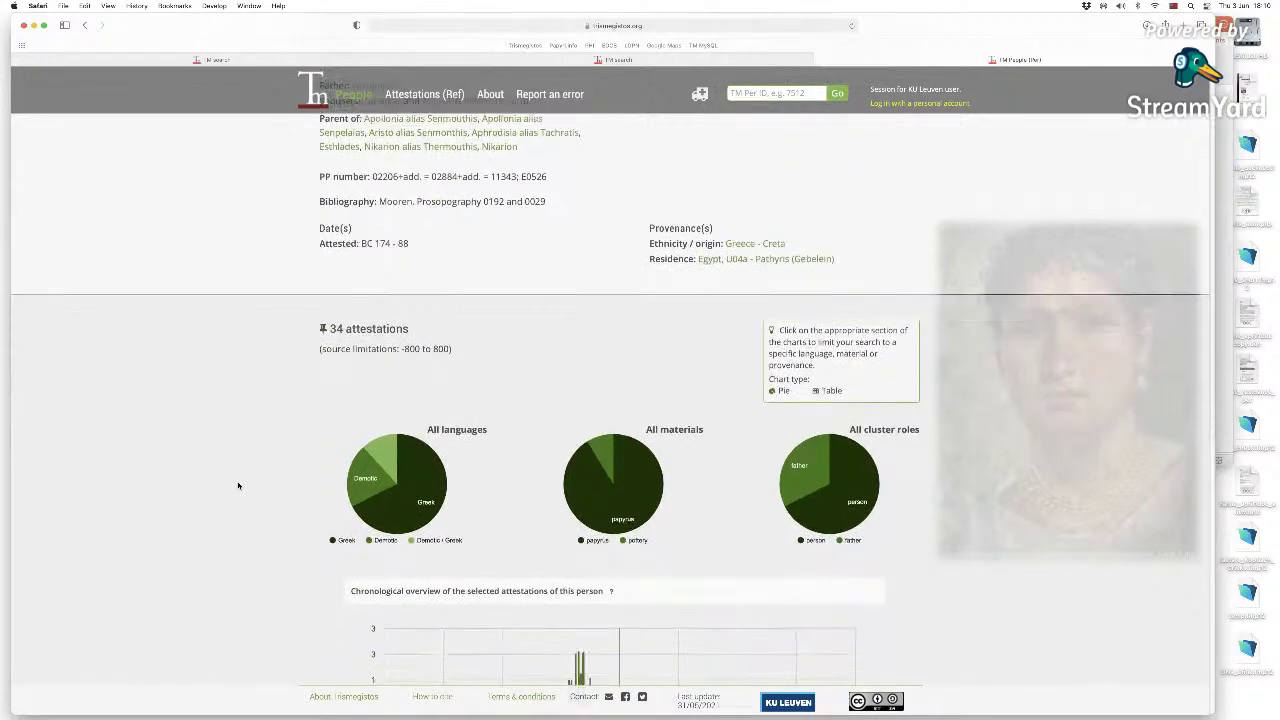
{"action": "scroll", "coordinate": [238, 485], "scroll_direction": "down", "scroll_amount": 1}
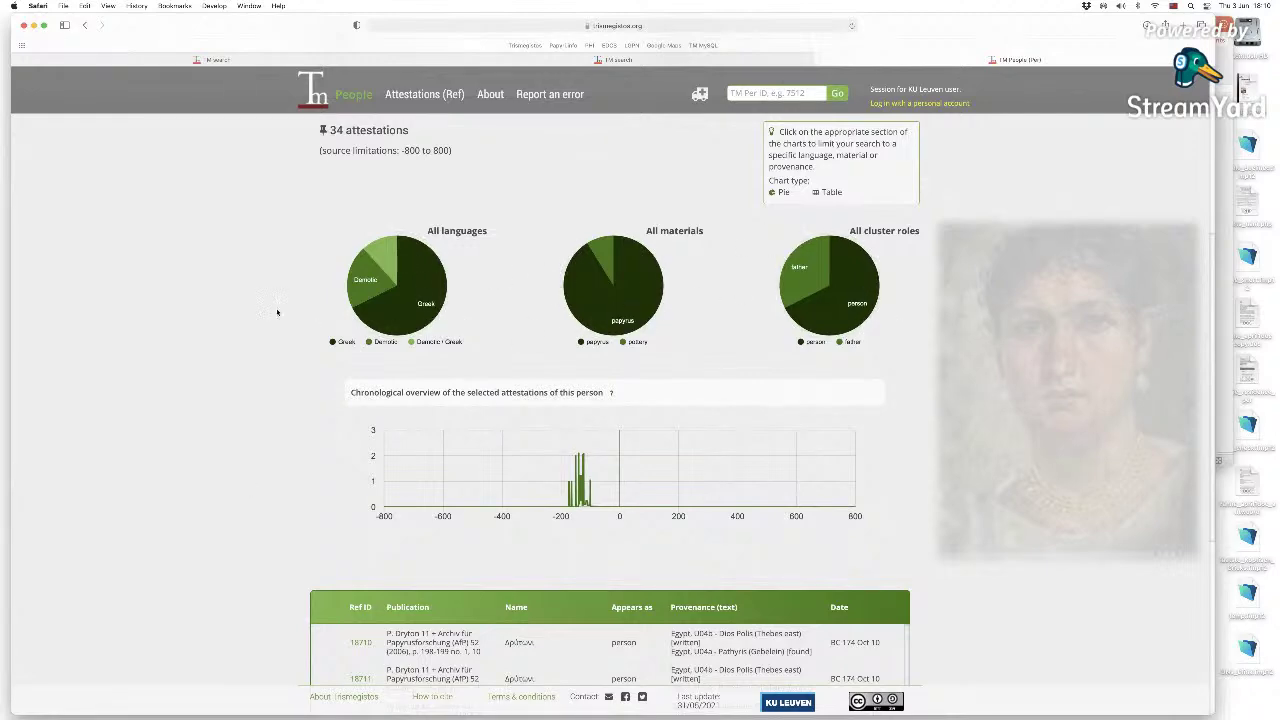
{"action": "scroll", "coordinate": [282, 469], "scroll_direction": "down", "scroll_amount": 5}
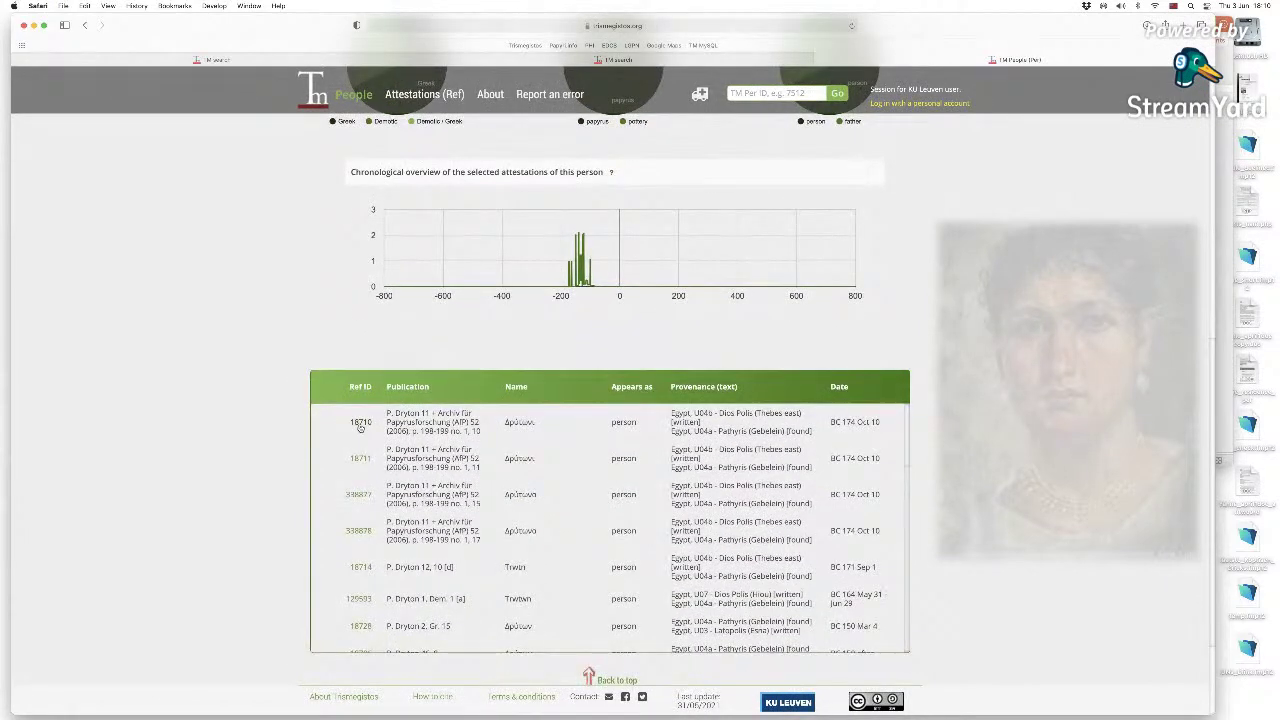
Open attestation 18710 of Dryton and review its text, name, person and family details.
{"action": "left_click", "coordinate": [360, 423]}
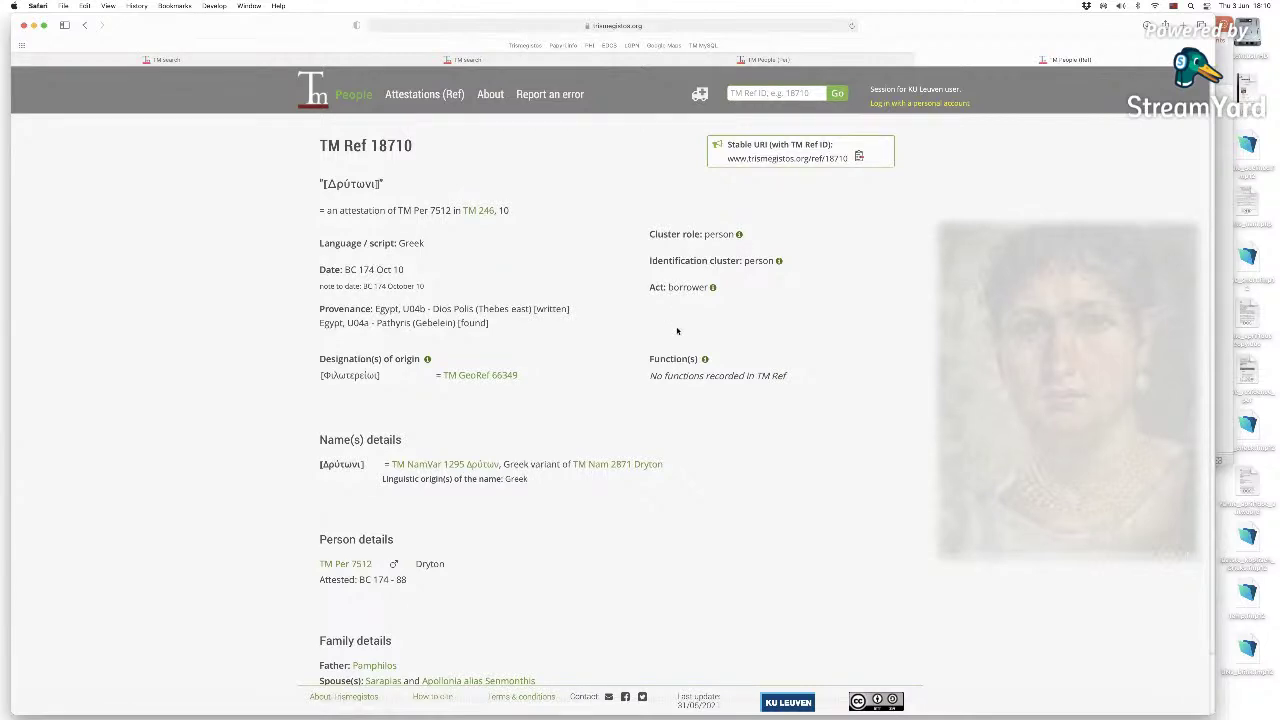
{"action": "scroll", "coordinate": [677, 340], "scroll_direction": "down", "scroll_amount": 2}
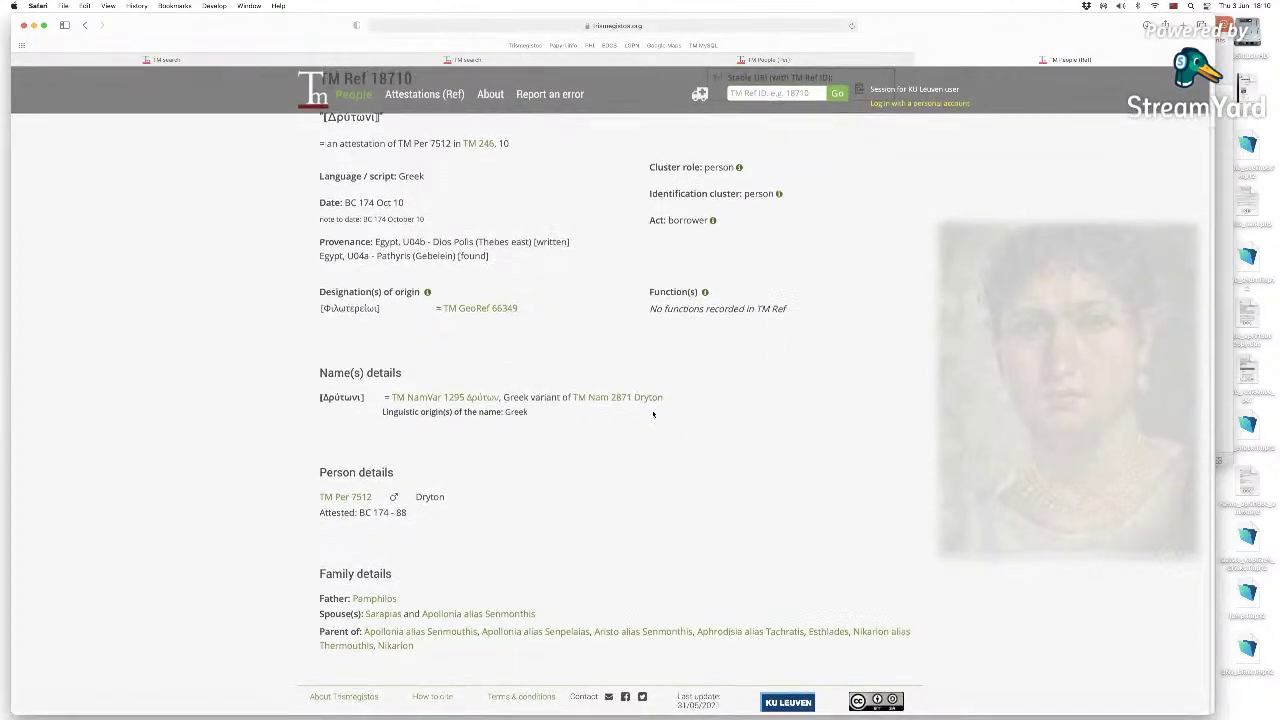
{"action": "scroll", "coordinate": [261, 235], "scroll_direction": "up", "scroll_amount": 2}
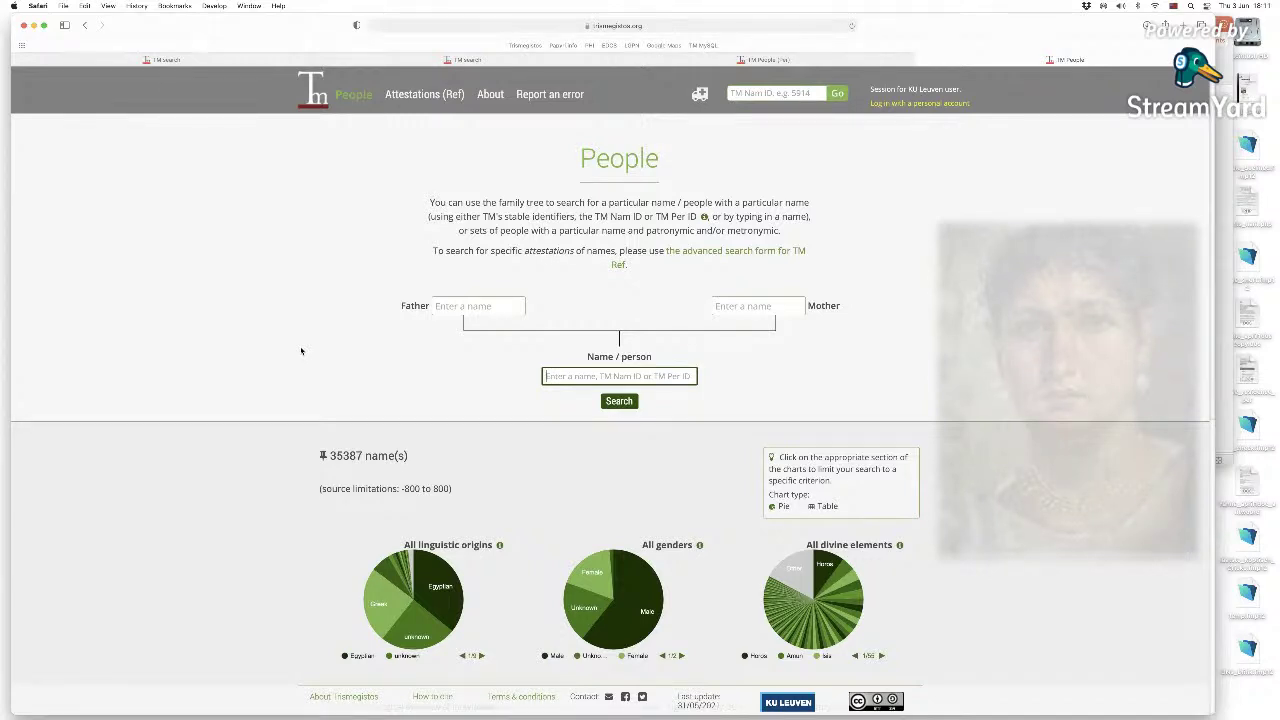
Search the People database for the name Sokrates.
{"action": "type", "text": "Sokrates"}
{"action": "key", "text": "Return"}
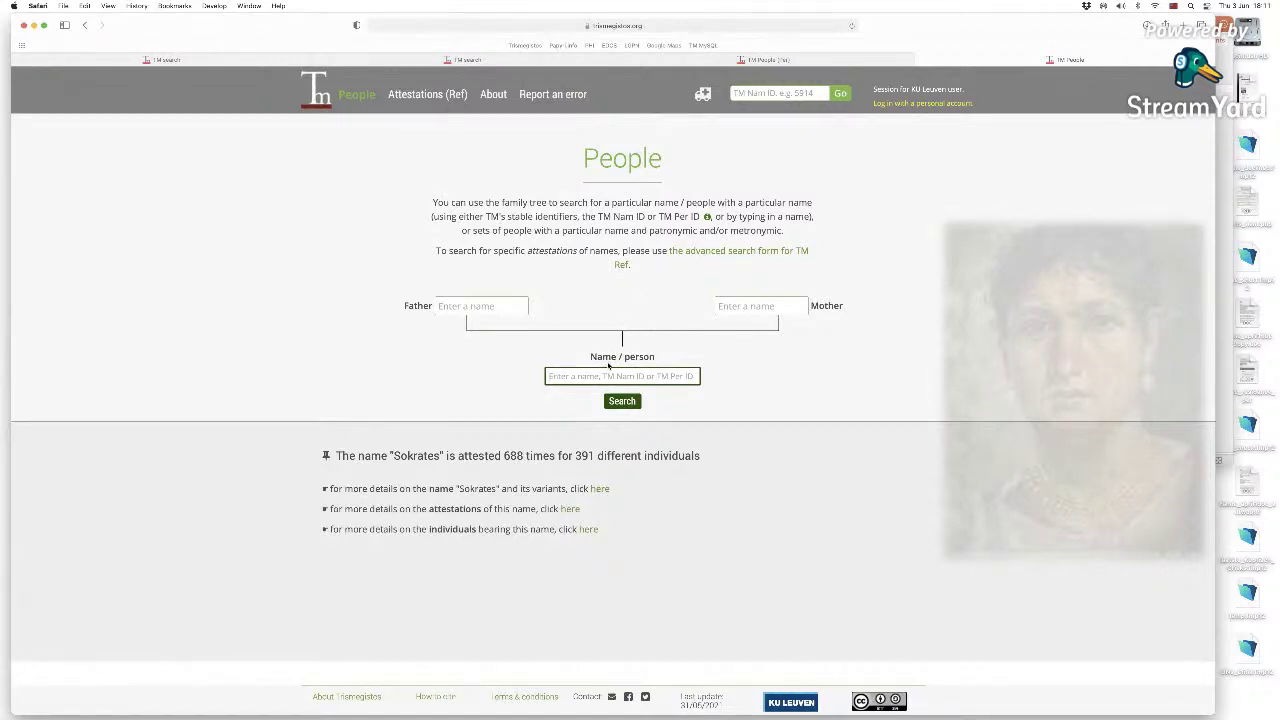
Search for individuals named Herakleides with a father named Lysimachos, and review the chronological graph and the list of individuals.
{"action": "type", "text": "Herakleides"}
{"action": "left_click", "coordinate": [494, 299]}
{"action": "type", "text": "Lysam"}
{"action": "key", "text": "BackSpace"}
{"action": "key", "text": "BackSpace"}
{"action": "key", "text": "BackSpace"}
{"action": "type", "text": "simachos"}
{"action": "key", "text": "Return"}
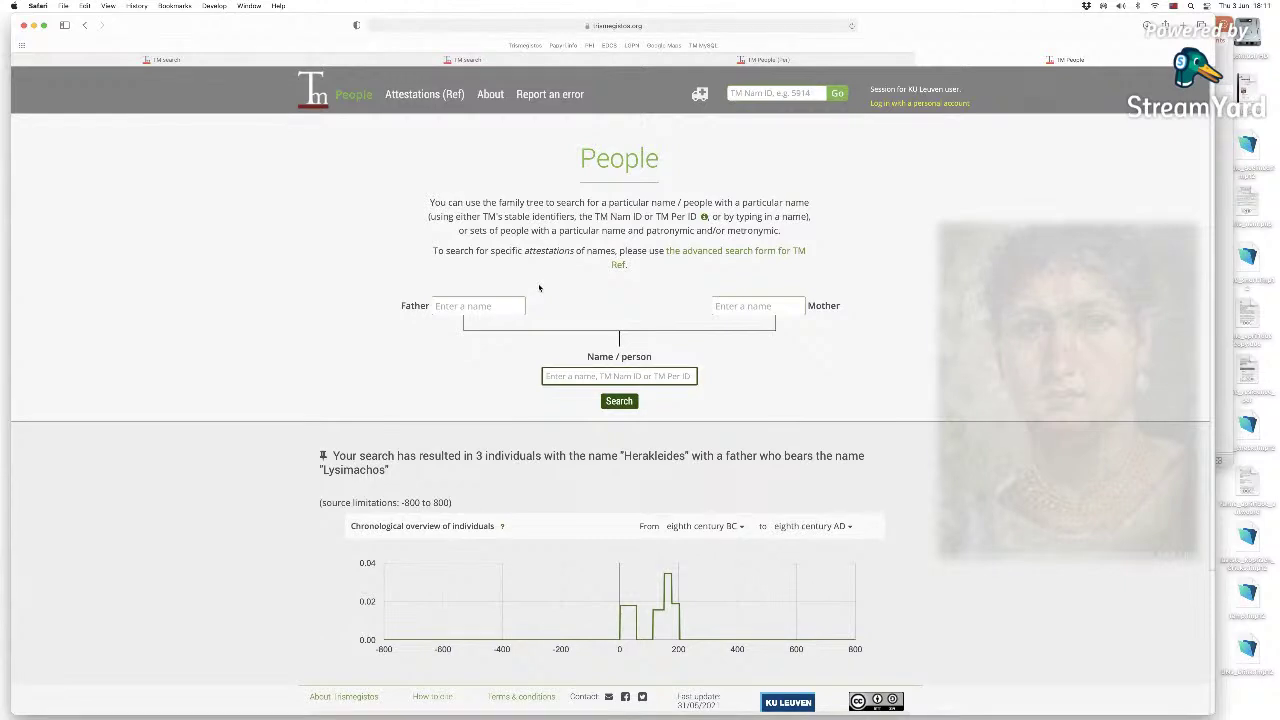
{"action": "scroll", "coordinate": [815, 378], "scroll_direction": "down", "scroll_amount": 4}
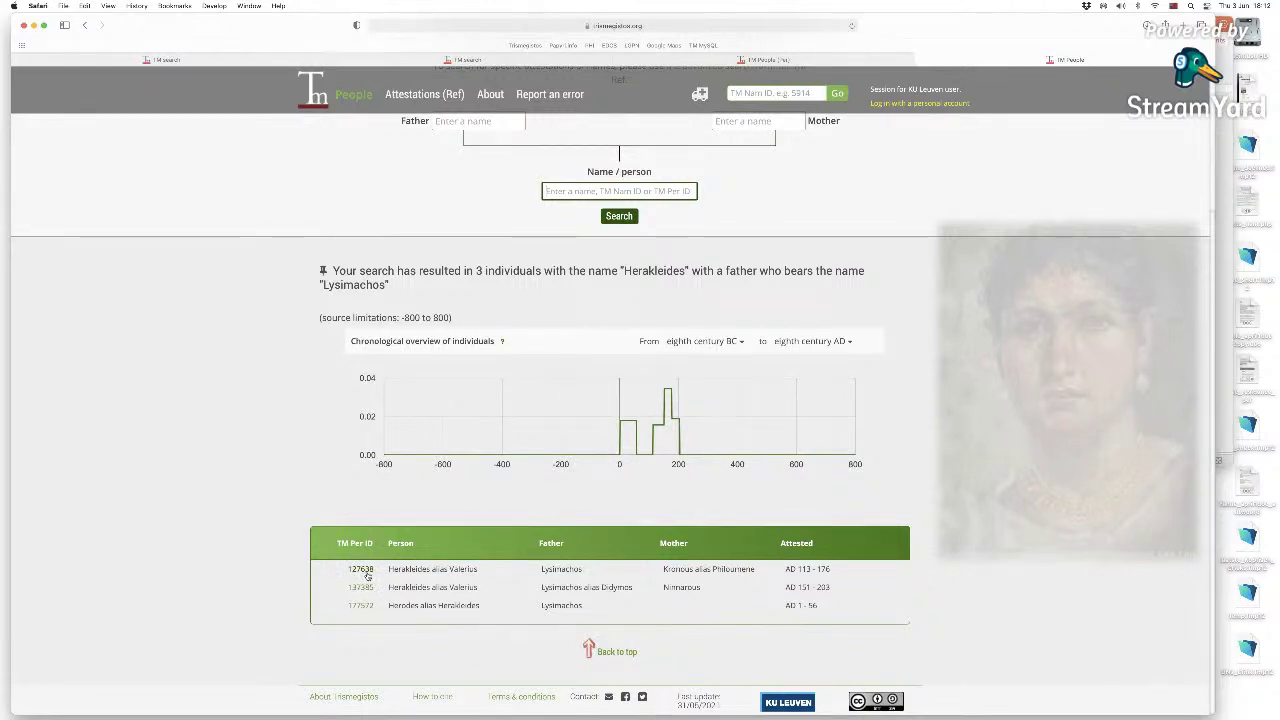
{"action": "scroll", "coordinate": [441, 566], "scroll_direction": "up", "scroll_amount": 4}
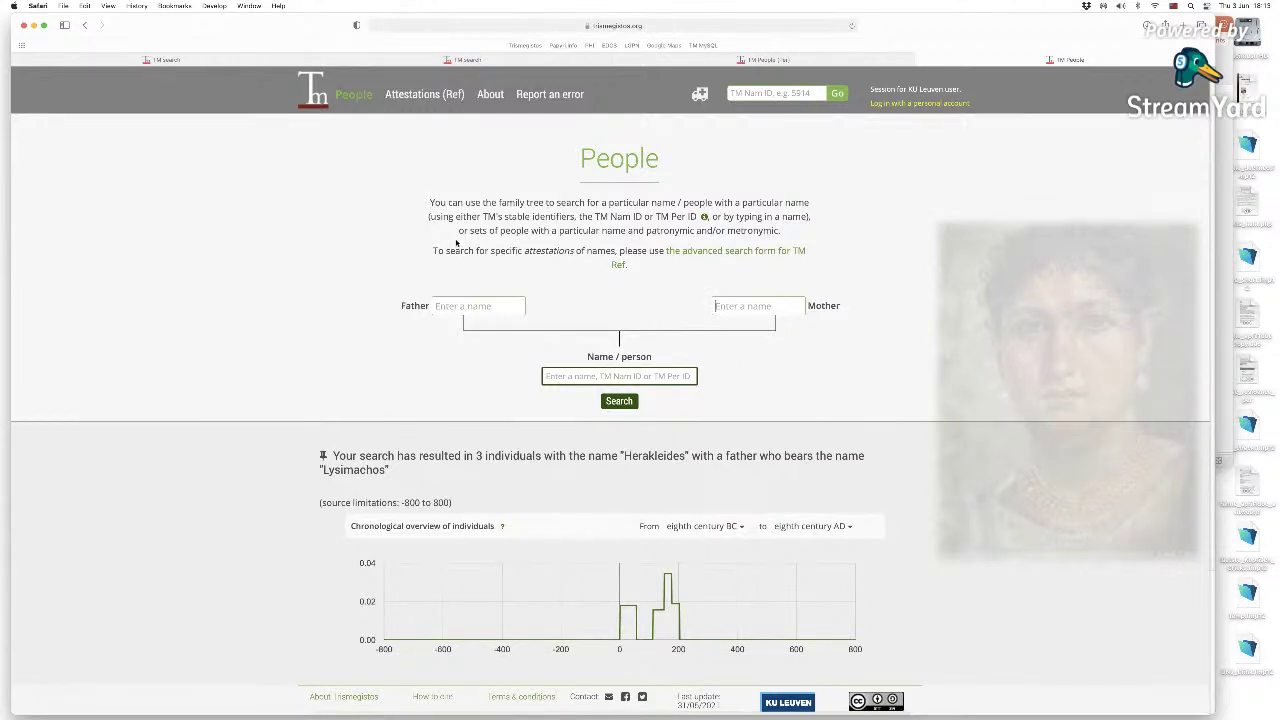
Open the search form for attestations of names and people, and look over its name attestation criteria.
{"action": "left_click", "coordinate": [433, 94]}
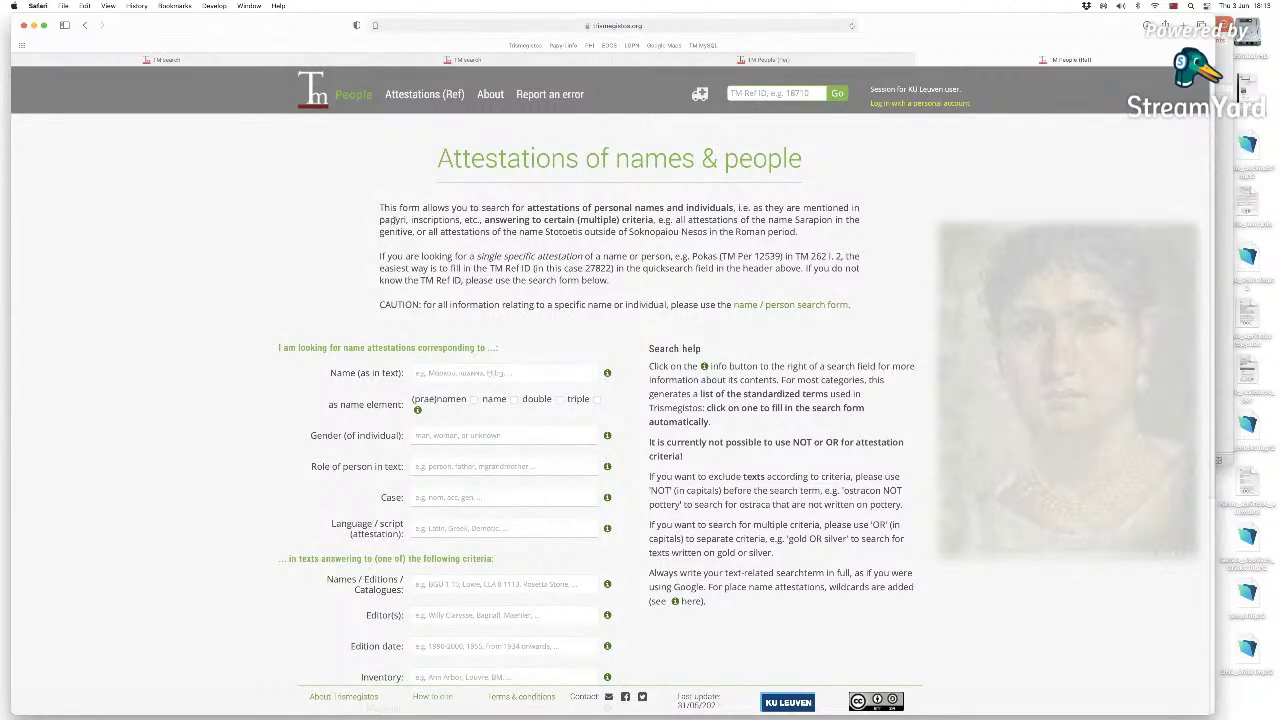
{"action": "scroll", "coordinate": [340, 366], "scroll_direction": "down", "scroll_amount": 2}
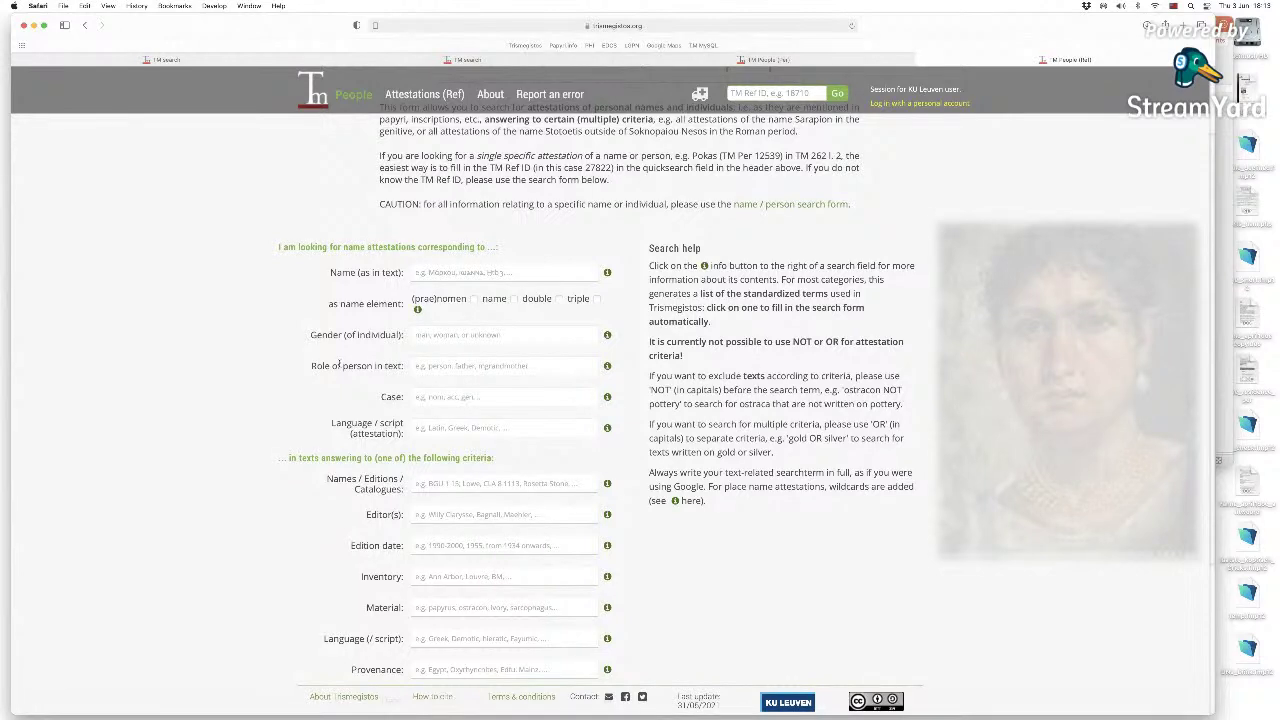
{"action": "left_click", "coordinate": [459, 279]}
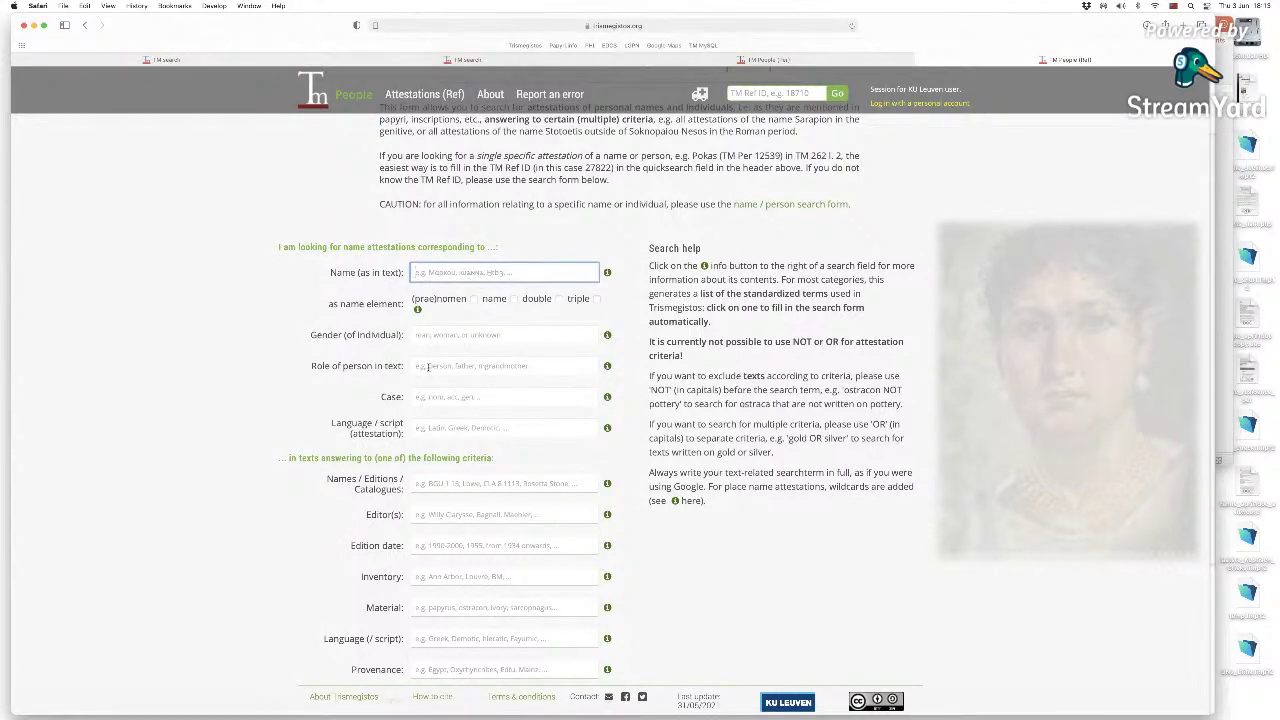
{"action": "left_click", "coordinate": [428, 396]}
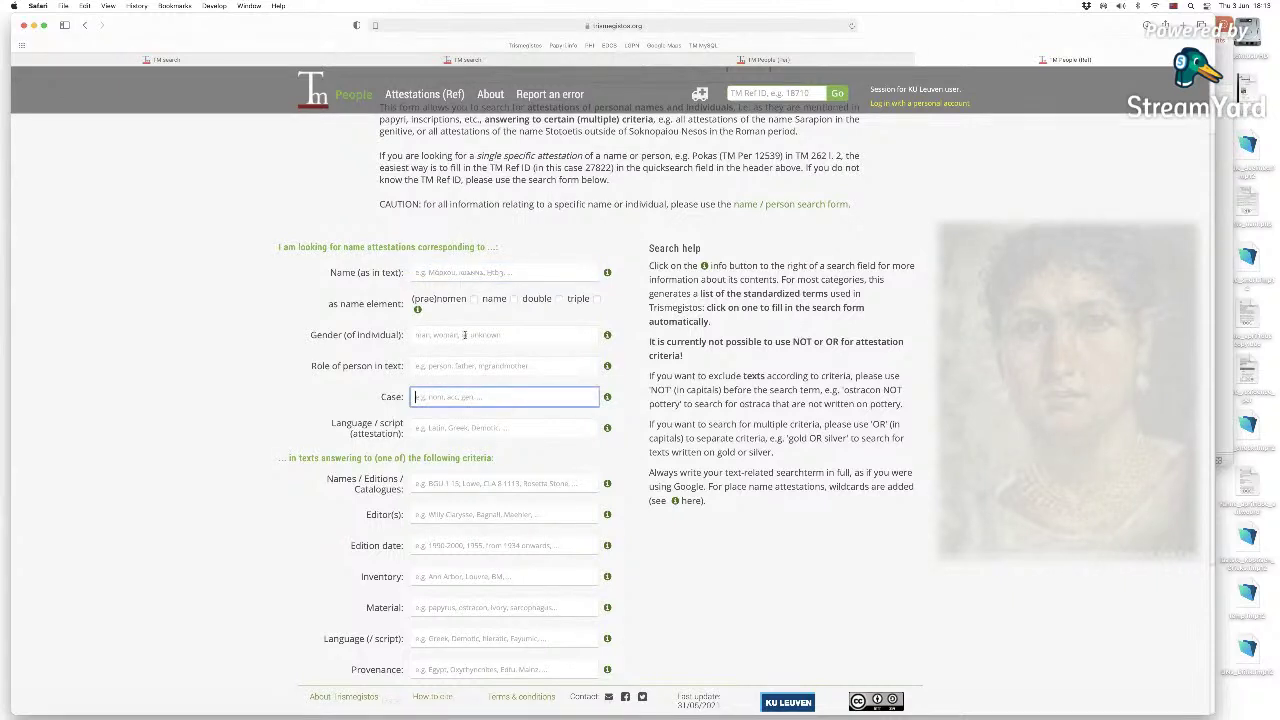
Search for attestations with οὐαλερίου as the name form in the text.
{"action": "left_click", "coordinate": [510, 278]}
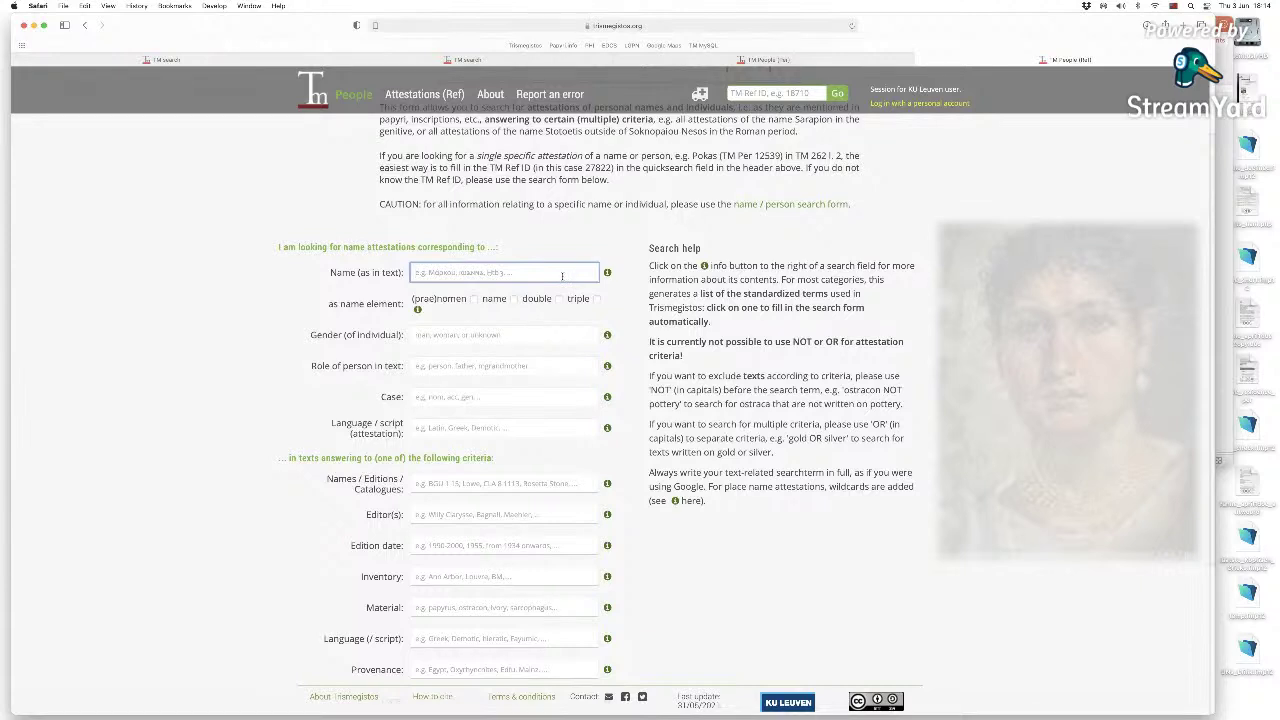
{"action": "type", "text": "ούλ"}
{"action": "type", "text": "αριου"}
{"action": "key", "text": "Left"}
{"action": "key", "text": "Left"}
{"action": "key", "text": "BackSpace"}
{"action": "type", "text": "ί"}
{"action": "type", "text": "α"}
{"action": "key", "text": "BackSpace"}
{"action": "type", "text": "ε"}
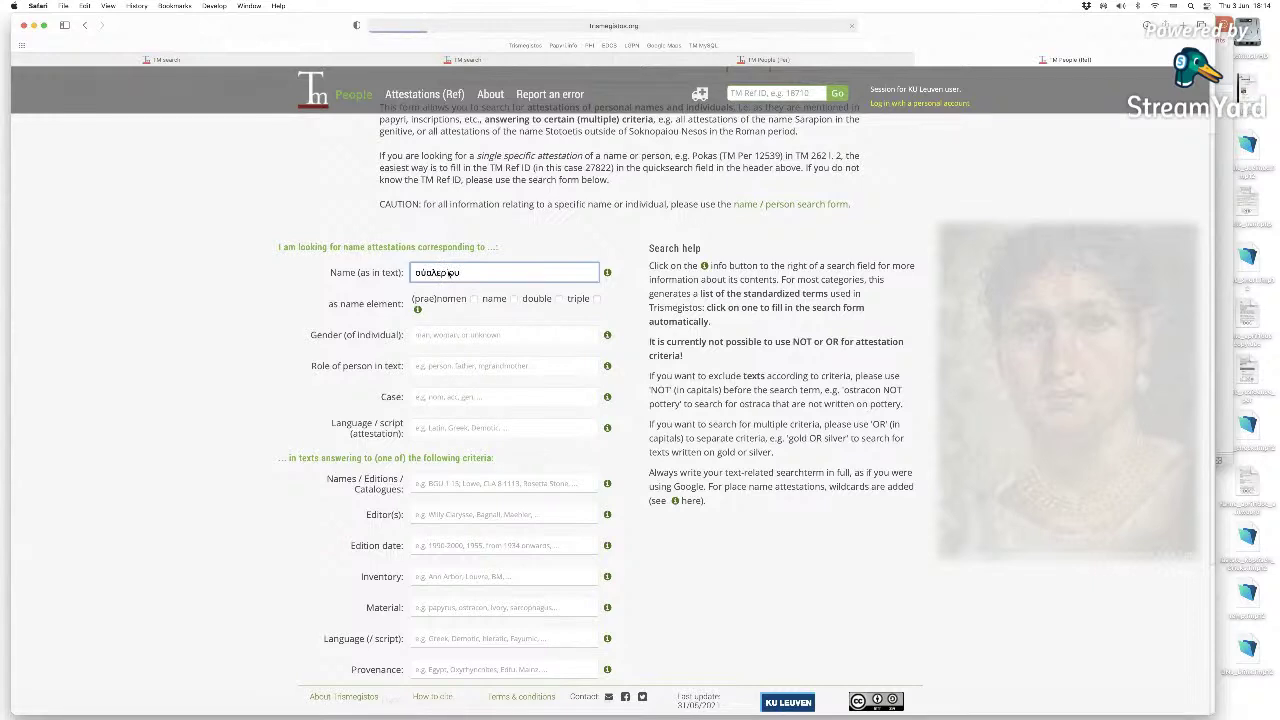
{"action": "key", "text": "Return"}
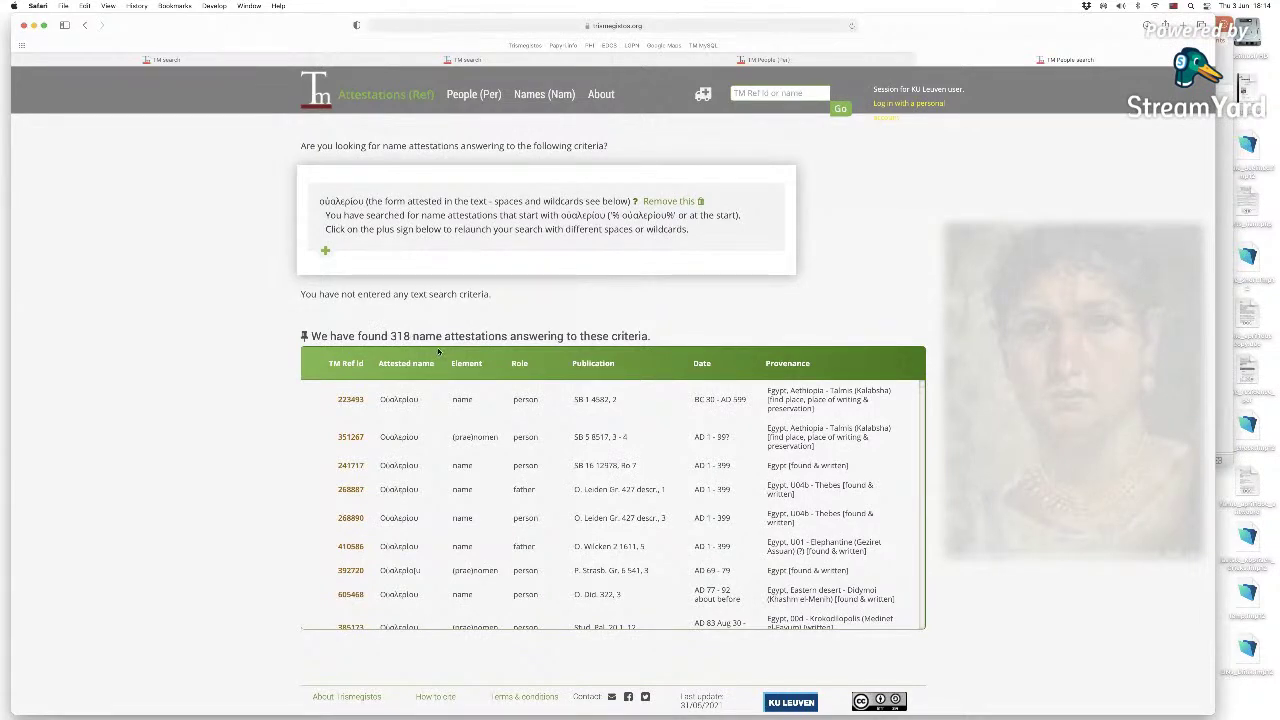
Return to the attestation form, restrict the οὐαλερίου search to the name element double, and run it again.
{"action": "left_click", "coordinate": [85, 25]}
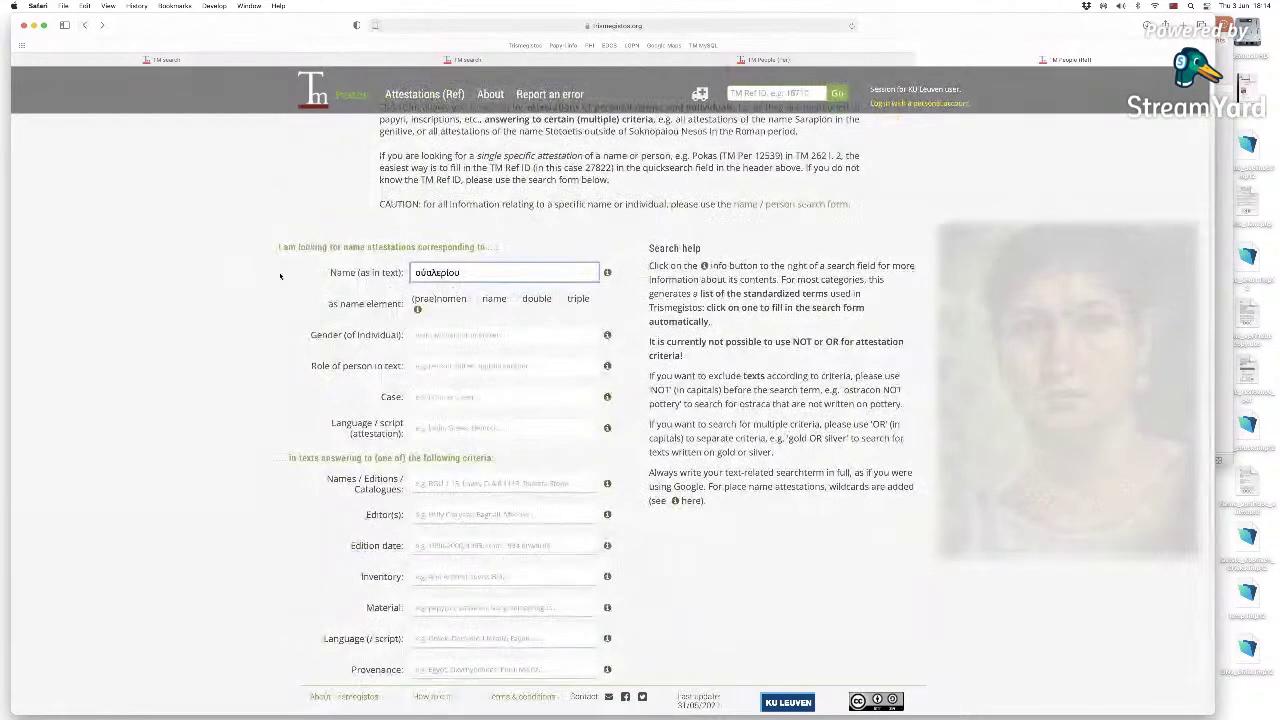
{"action": "left_click", "coordinate": [559, 299]}
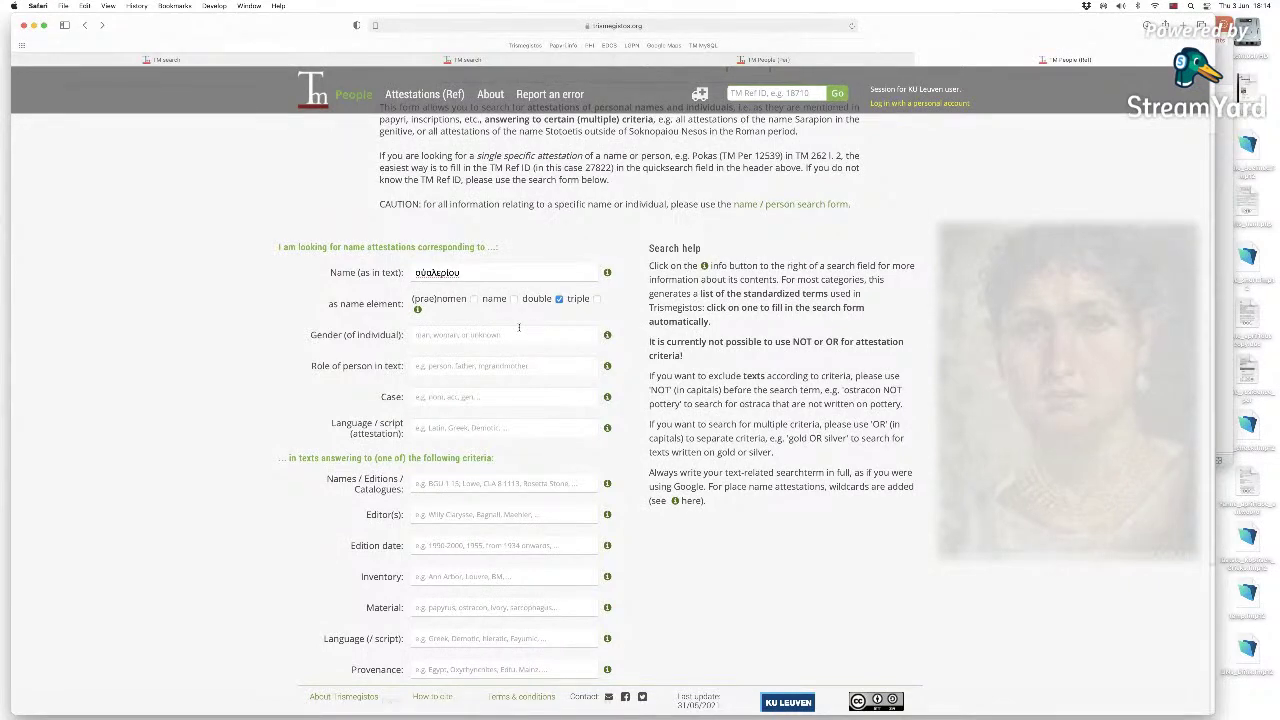
{"action": "scroll", "coordinate": [500, 380], "scroll_direction": "down", "scroll_amount": 5}
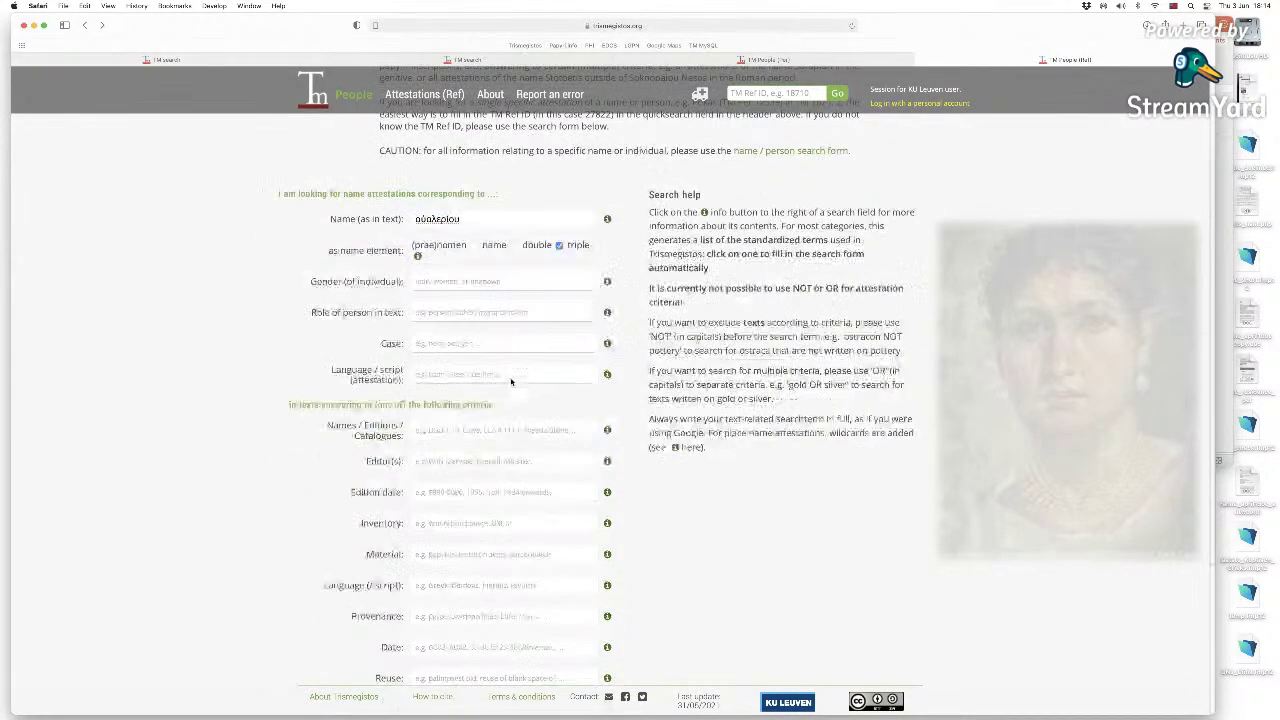
{"action": "left_click", "coordinate": [433, 629]}
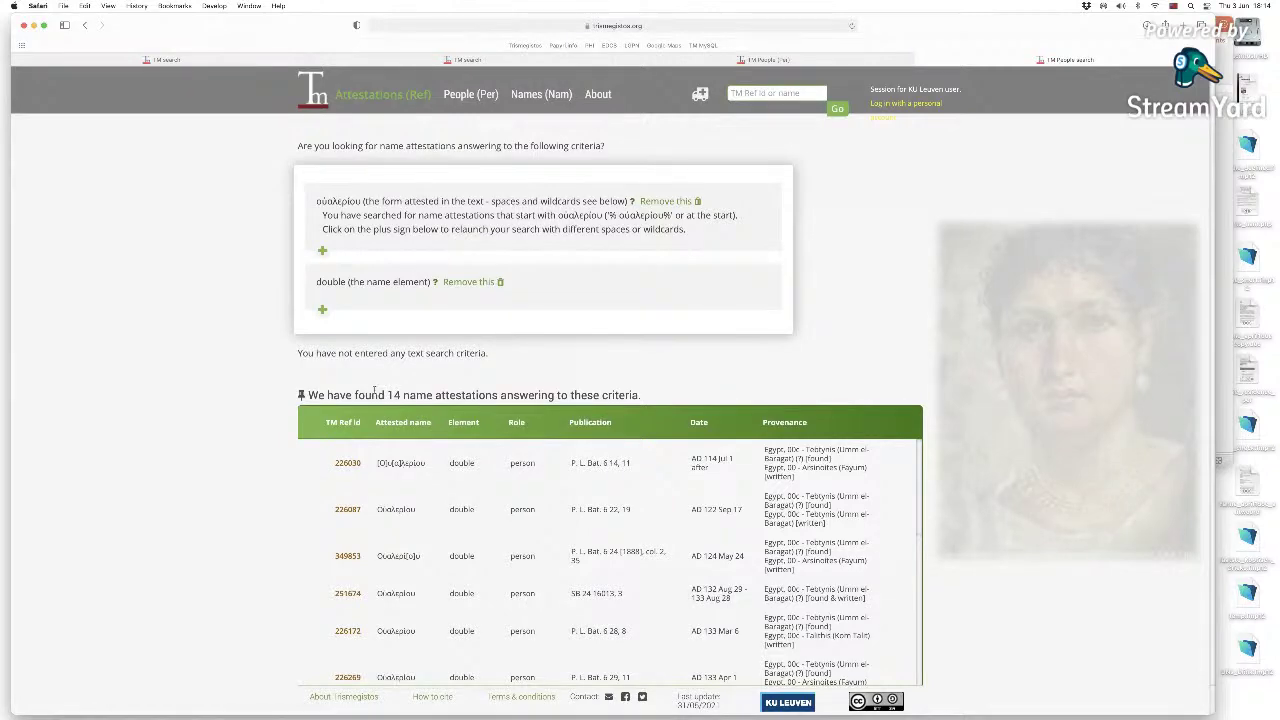
Return to the attestation form, add father as the role of the person in the text, and rerun the search.
{"action": "left_click", "coordinate": [86, 26]}
{"action": "scroll", "coordinate": [287, 246], "scroll_direction": "up", "scroll_amount": 5}
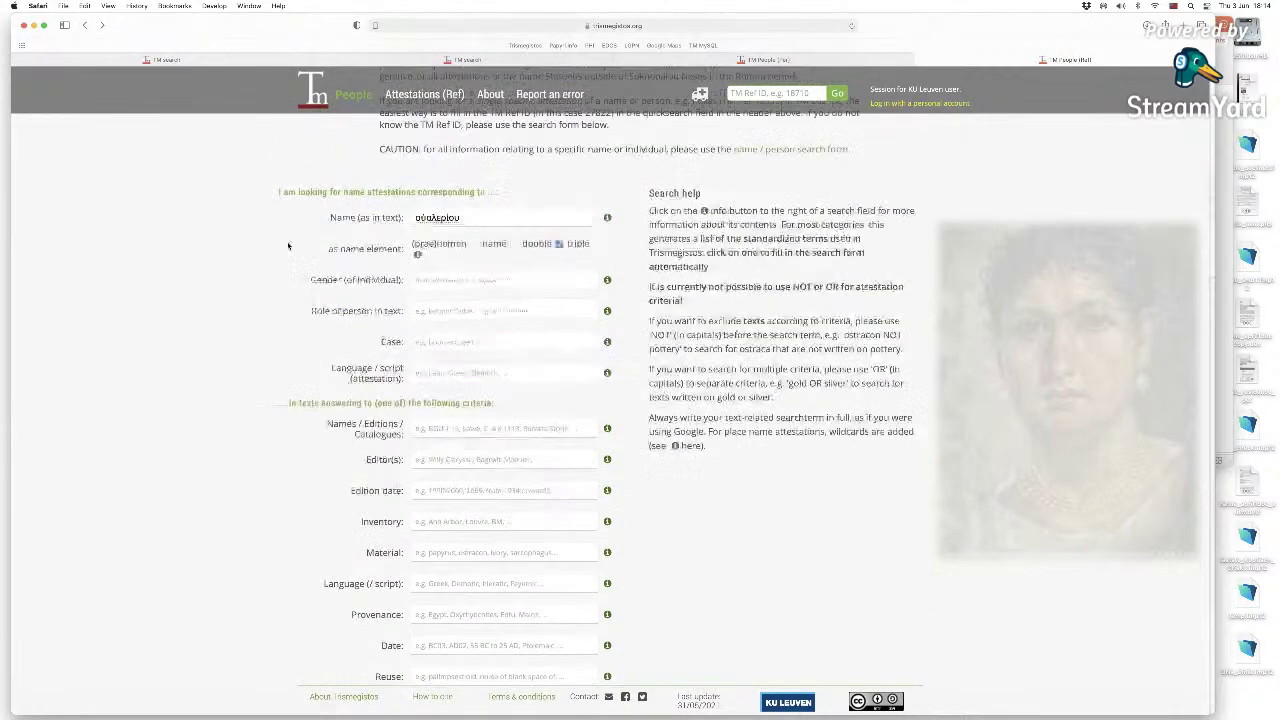
{"action": "left_click", "coordinate": [480, 462]}
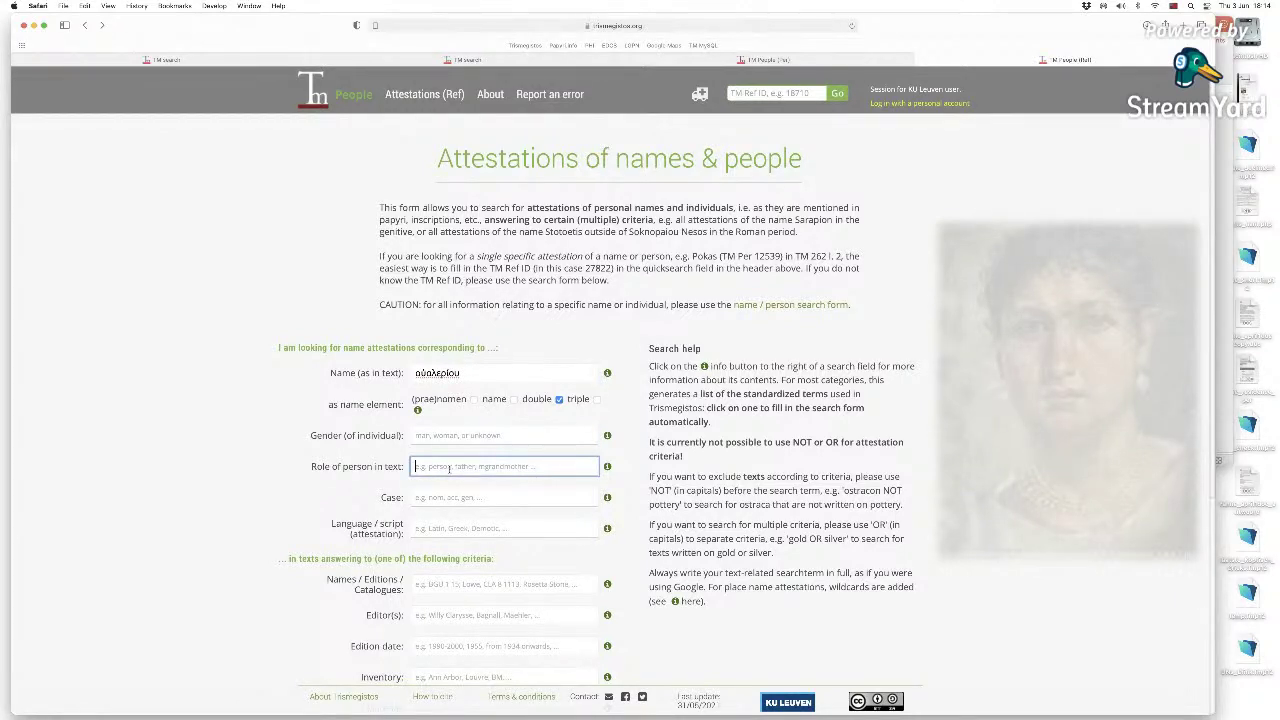
{"action": "type", "text": "father"}
{"action": "key", "text": "Return"}
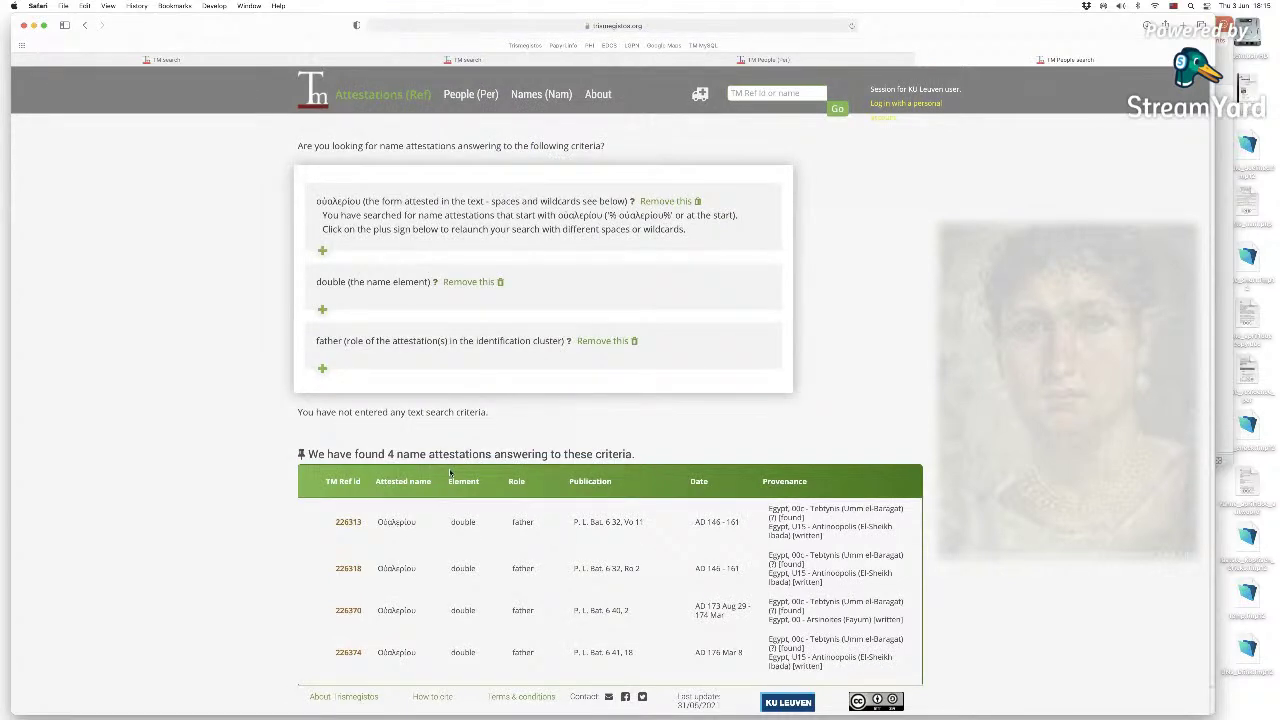
Return to the attestation form and look over the text criteria, from editions and material to provenance, date and archive.
{"action": "left_click", "coordinate": [85, 26]}
{"action": "scroll", "coordinate": [194, 423], "scroll_direction": "down", "scroll_amount": 4}
{"action": "scroll", "coordinate": [255, 430], "scroll_direction": "down", "scroll_amount": 2}
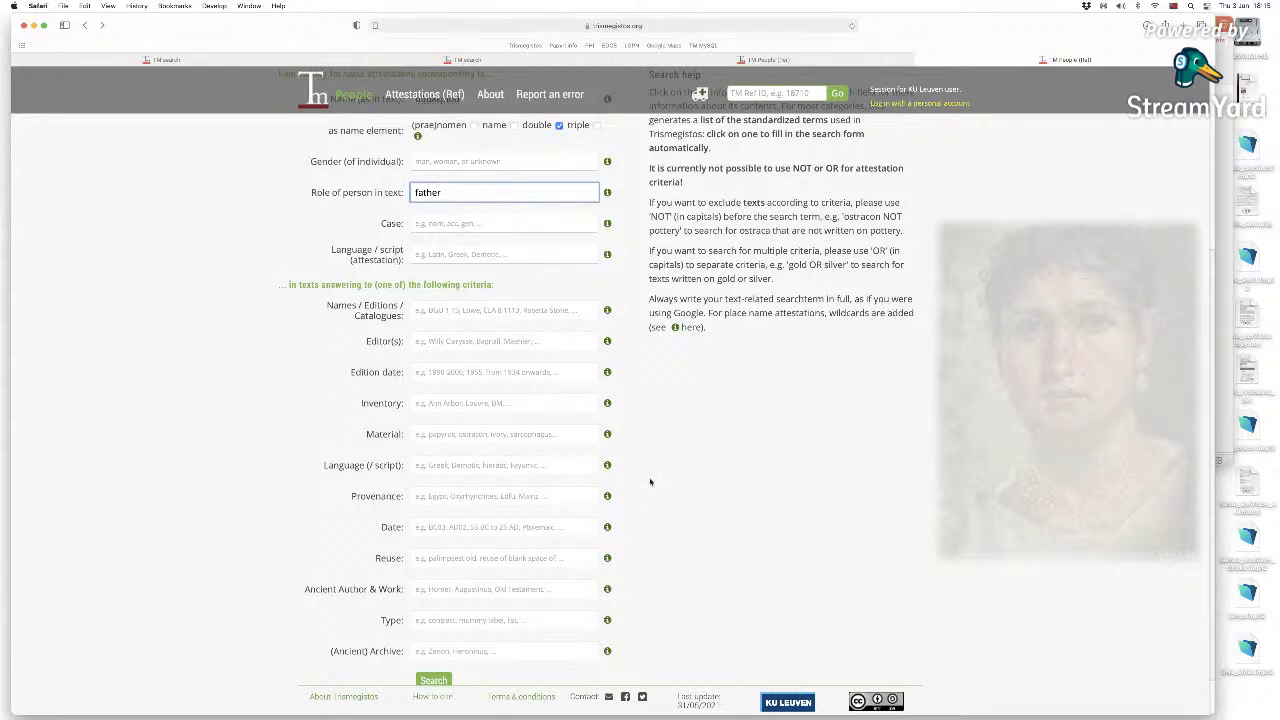
{"action": "scroll", "coordinate": [651, 482], "scroll_direction": "up", "scroll_amount": 5}
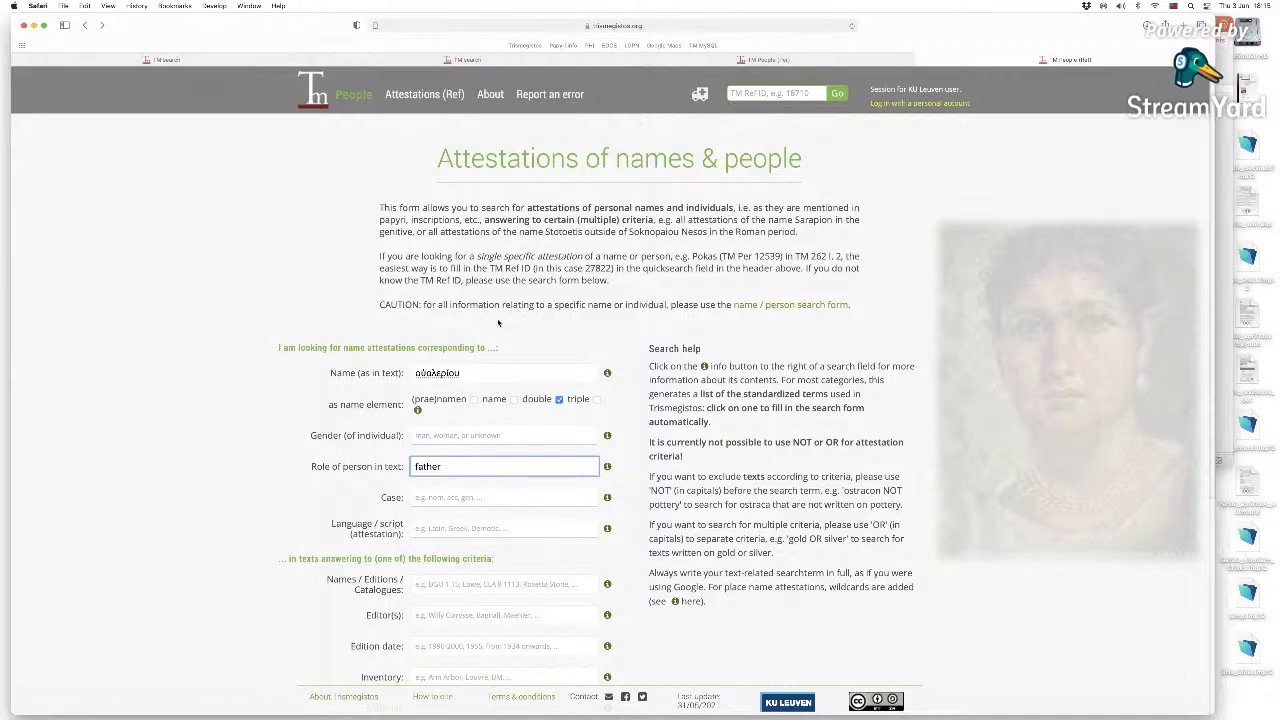
Switch to the StreamYard studio window in Chrome.
{"action": "key", "text": "super+Tab"}
{"action": "key", "text": "super+Tab"}
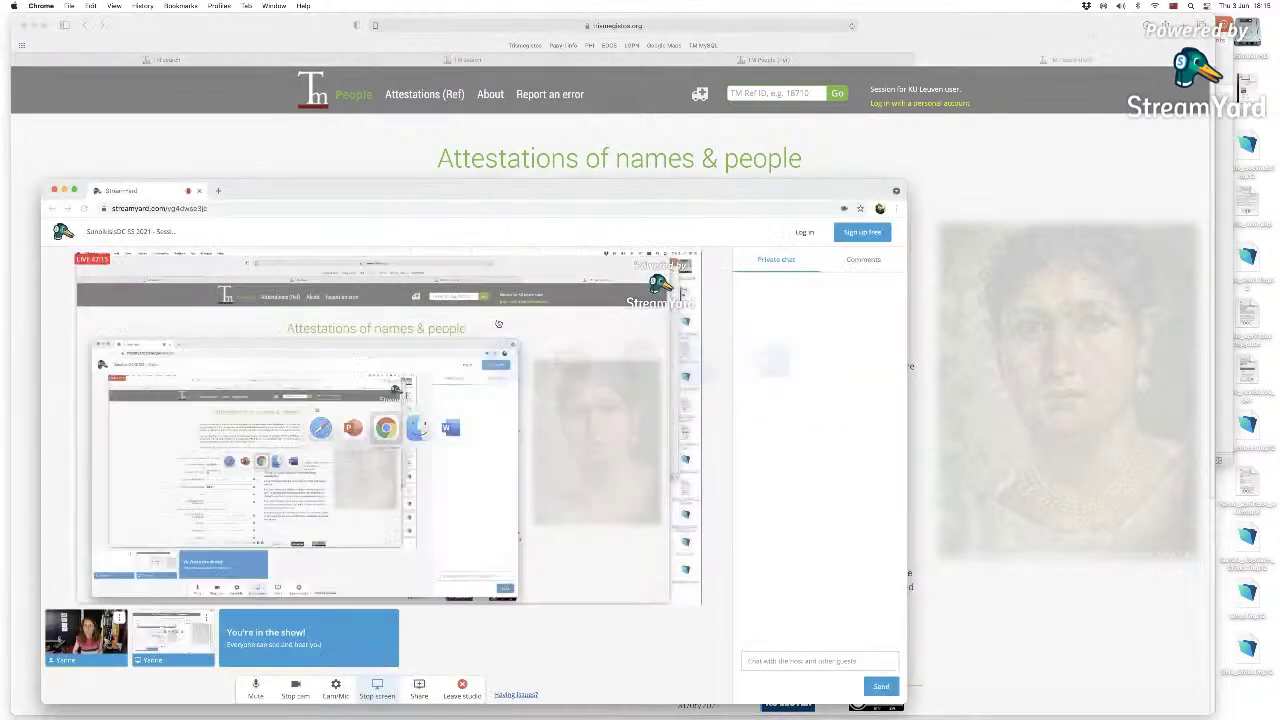